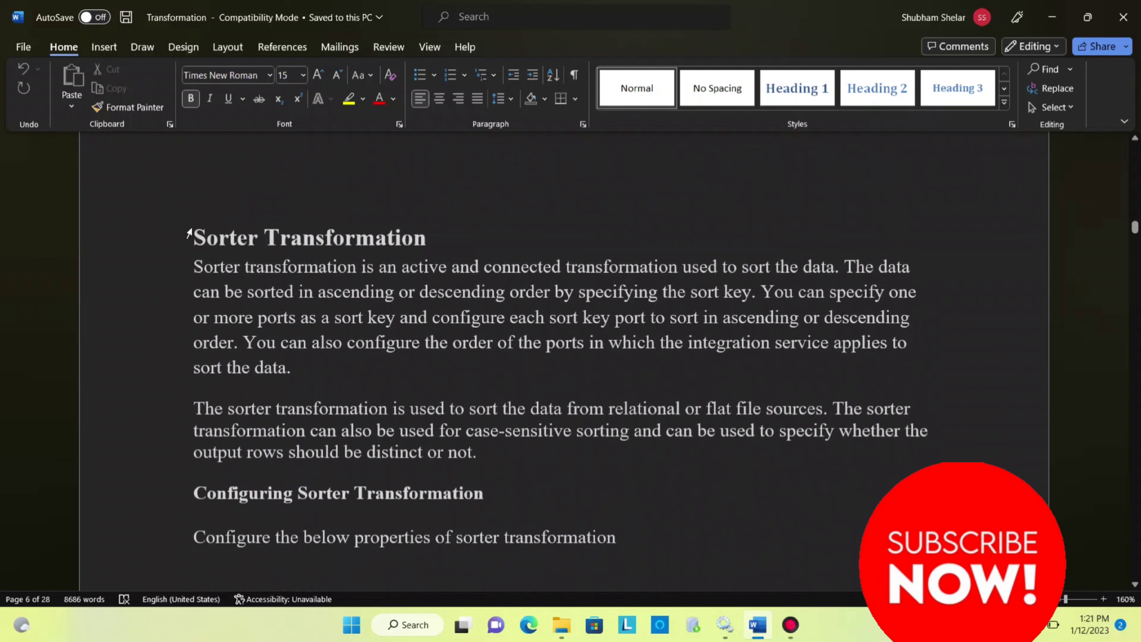
Review the Sorter Transformation section and highlight the tip about using the sorter before aggregator and joiner transformations
left_click_drag(189, 237, 450, 227)
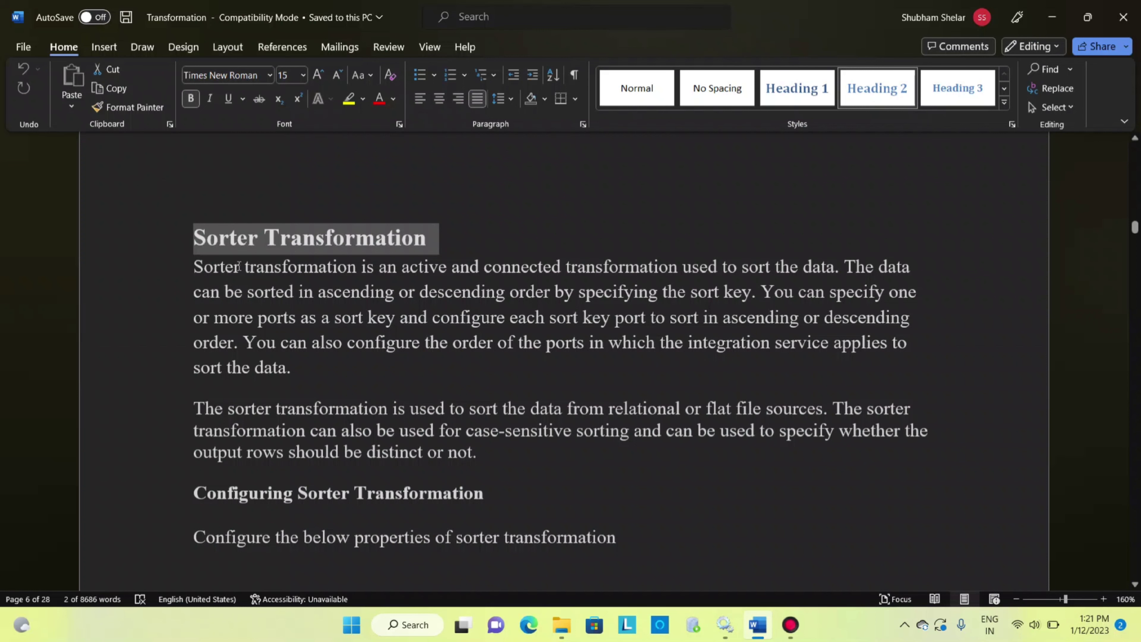
scroll(294, 289, "down", 2)
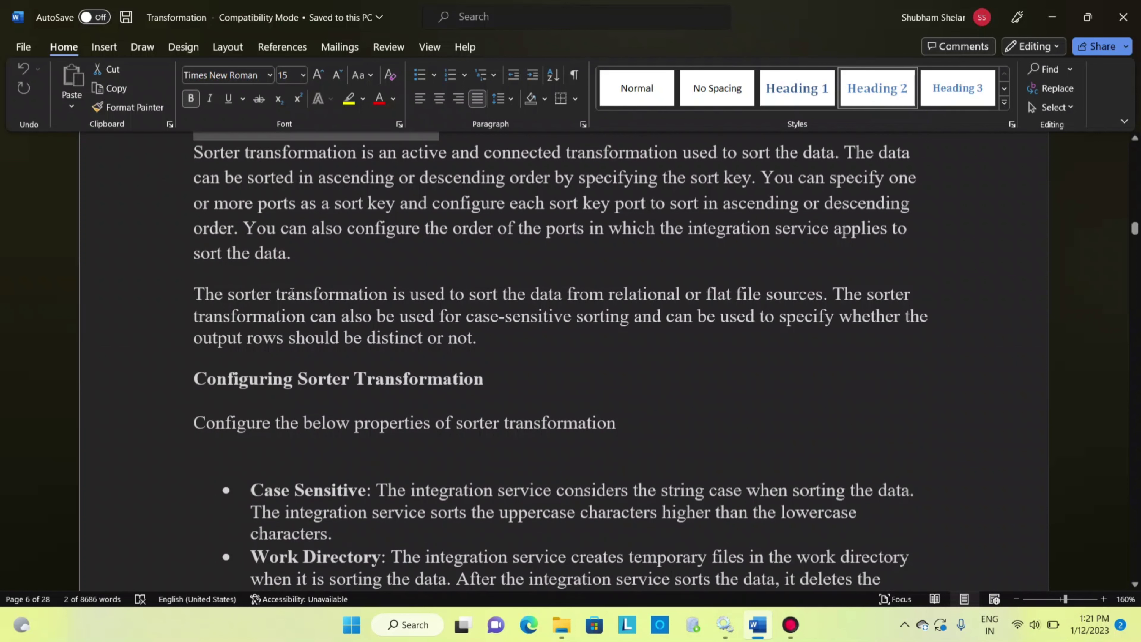
scroll(292, 293, "down", 12)
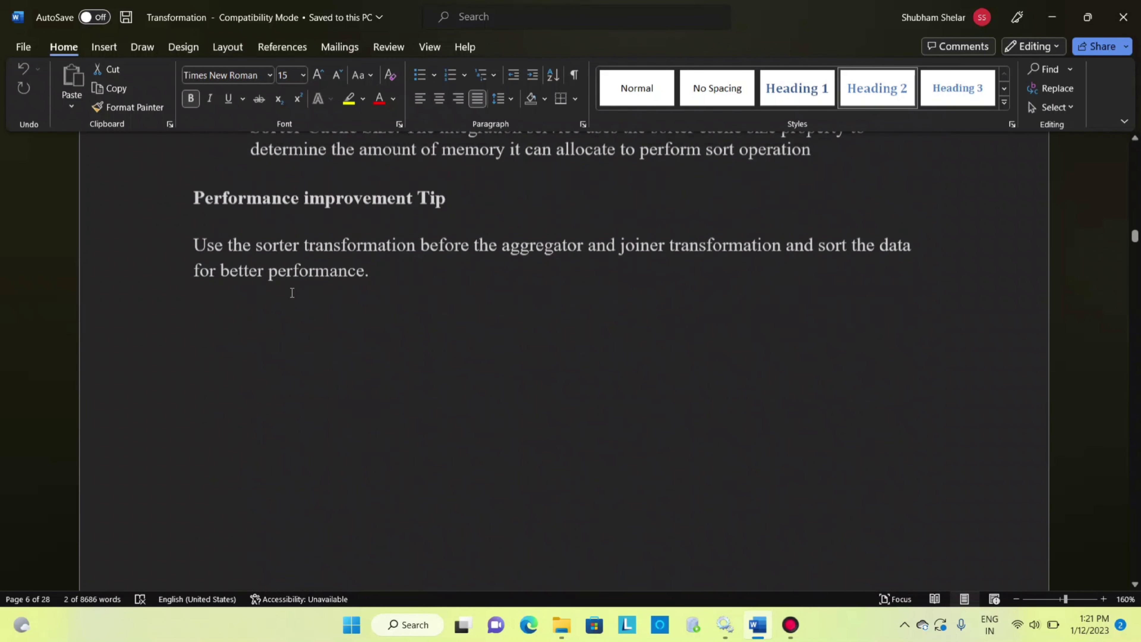
scroll(290, 291, "up", 1)
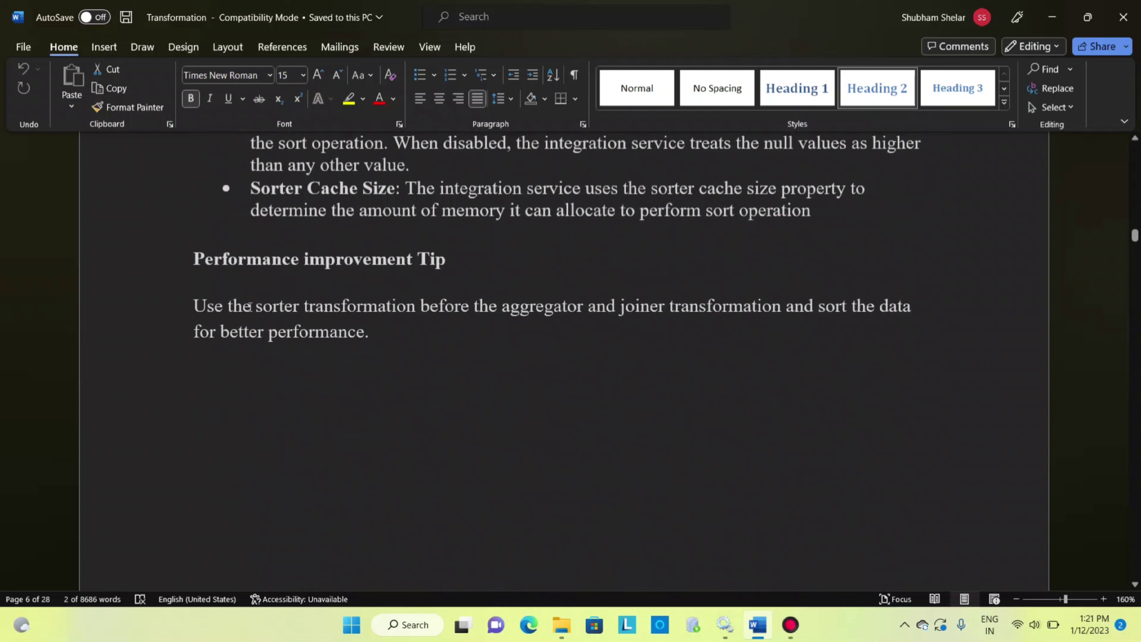
left_click_drag(242, 306, 769, 312)
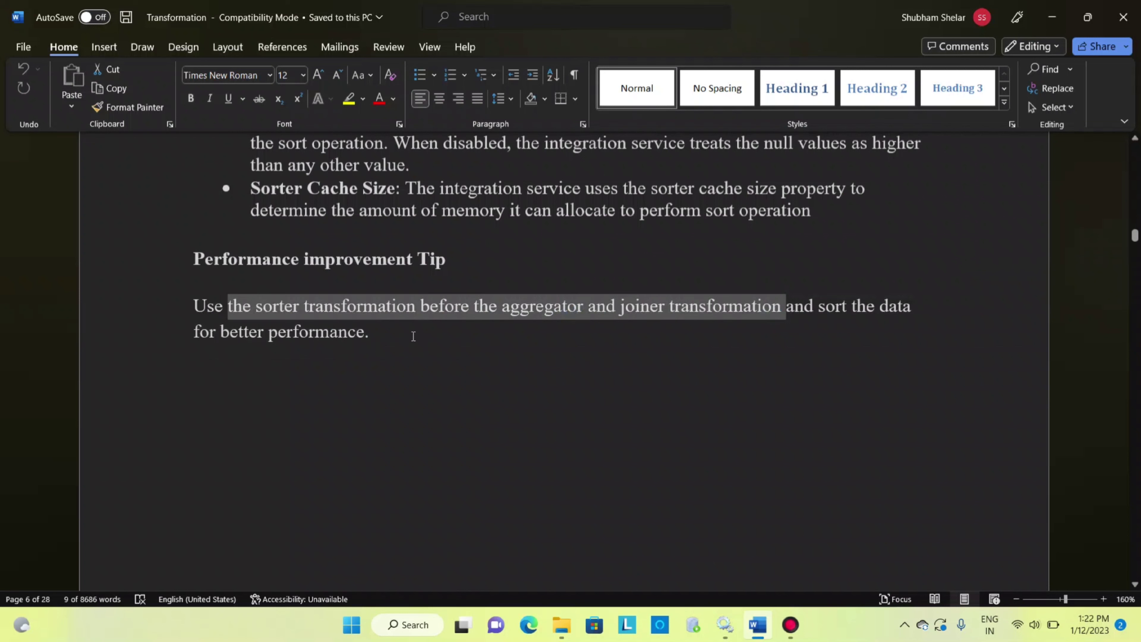
Read the Aggregator Transformation definition, highlighting the calculations it performs, and dismiss the Java update and battery saver notifications
scroll(399, 343, "down", 2)
scroll(400, 344, "down", 5)
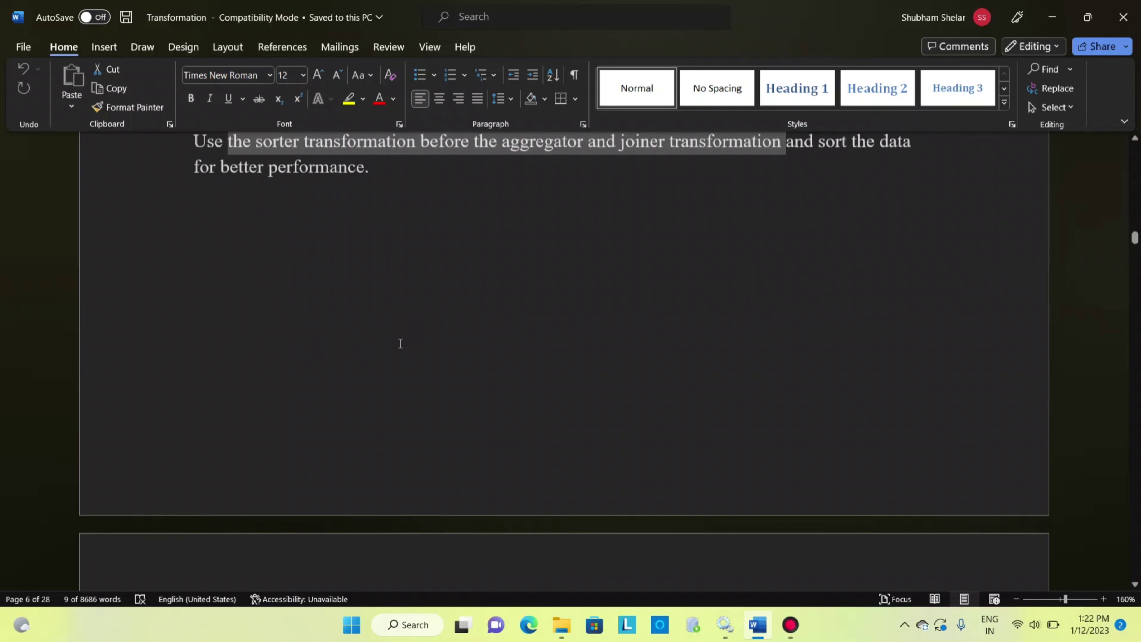
scroll(401, 343, "down", 3)
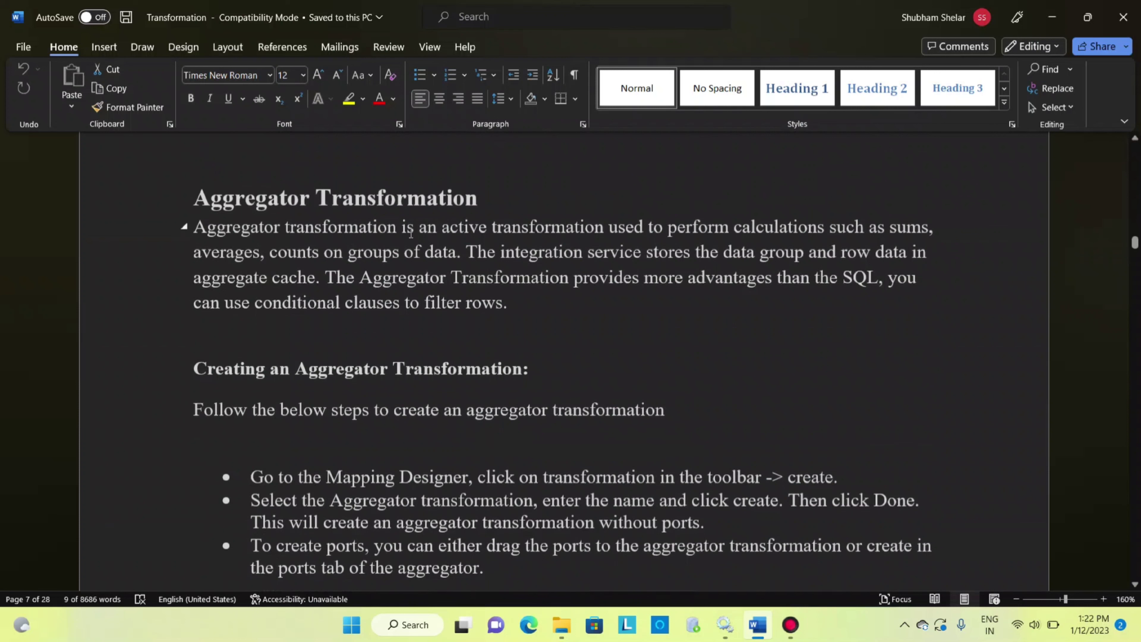
left_click_drag(403, 228, 931, 228)
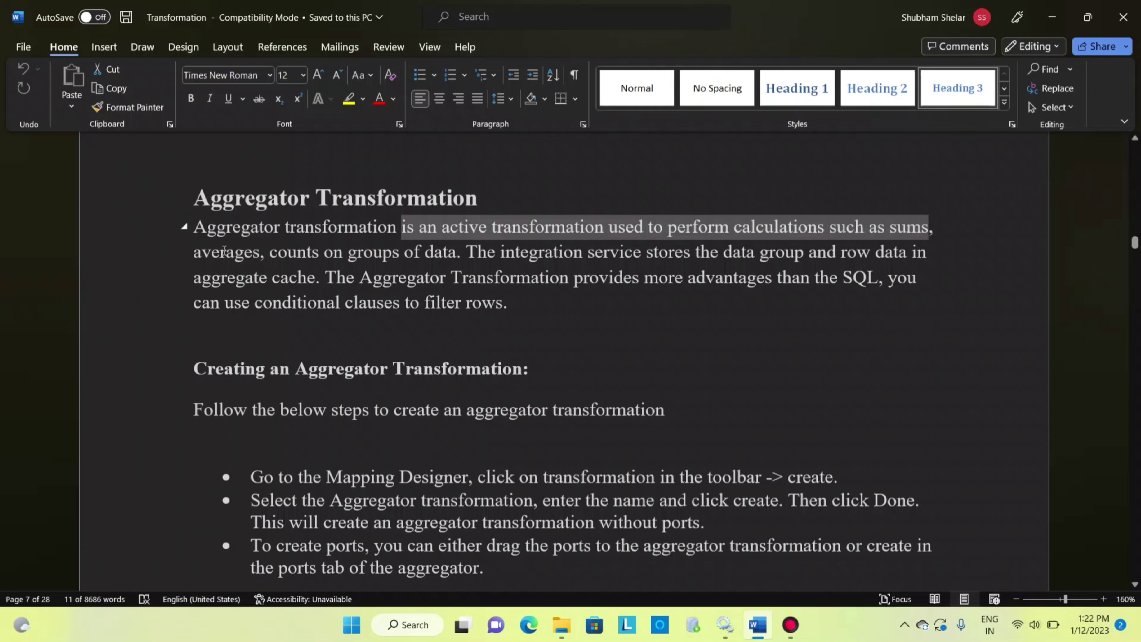
left_click_drag(225, 253, 269, 254)
left_click(295, 261)
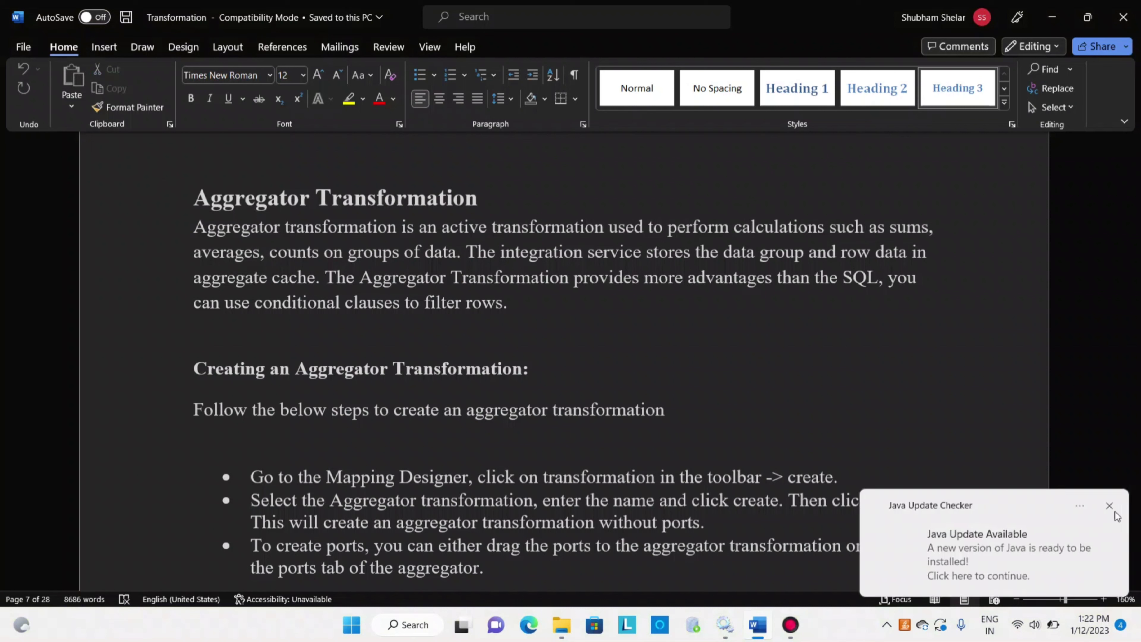
left_click(1114, 511)
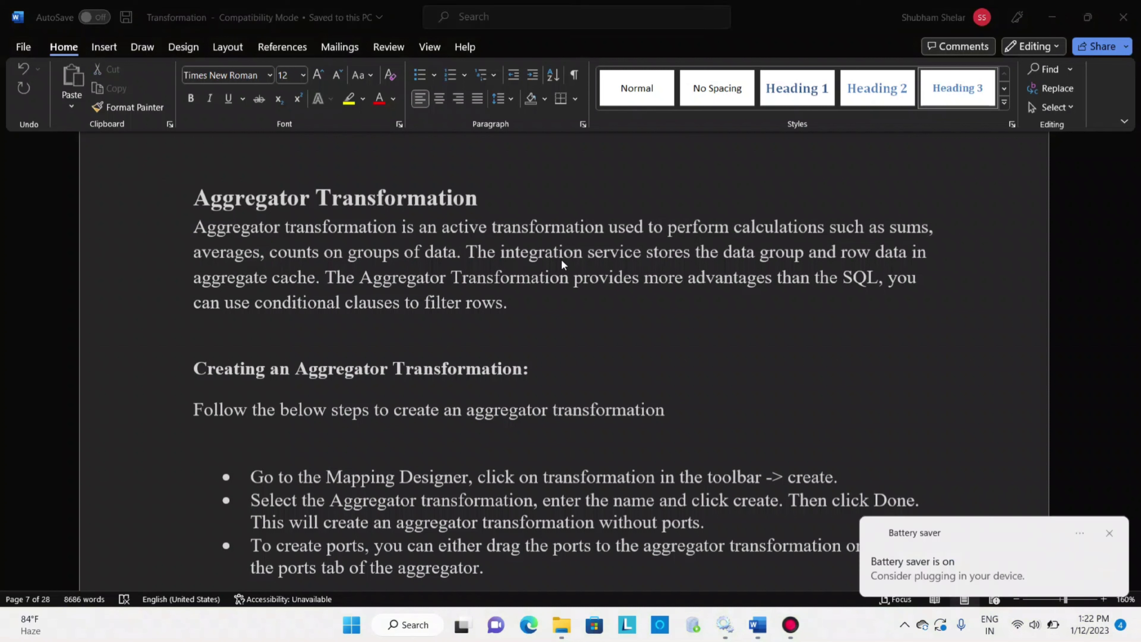
left_click(1110, 533)
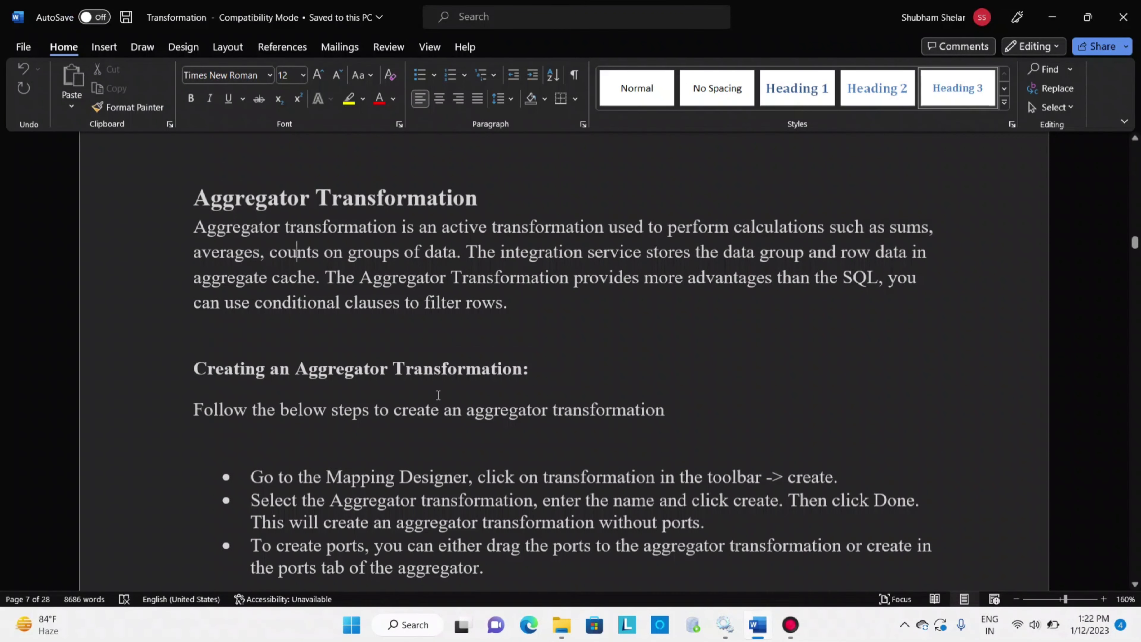
Review the instructions for creating an aggregator transformation and highlight them from the introductory line through the ports bullet
scroll(438, 395, "down", 3)
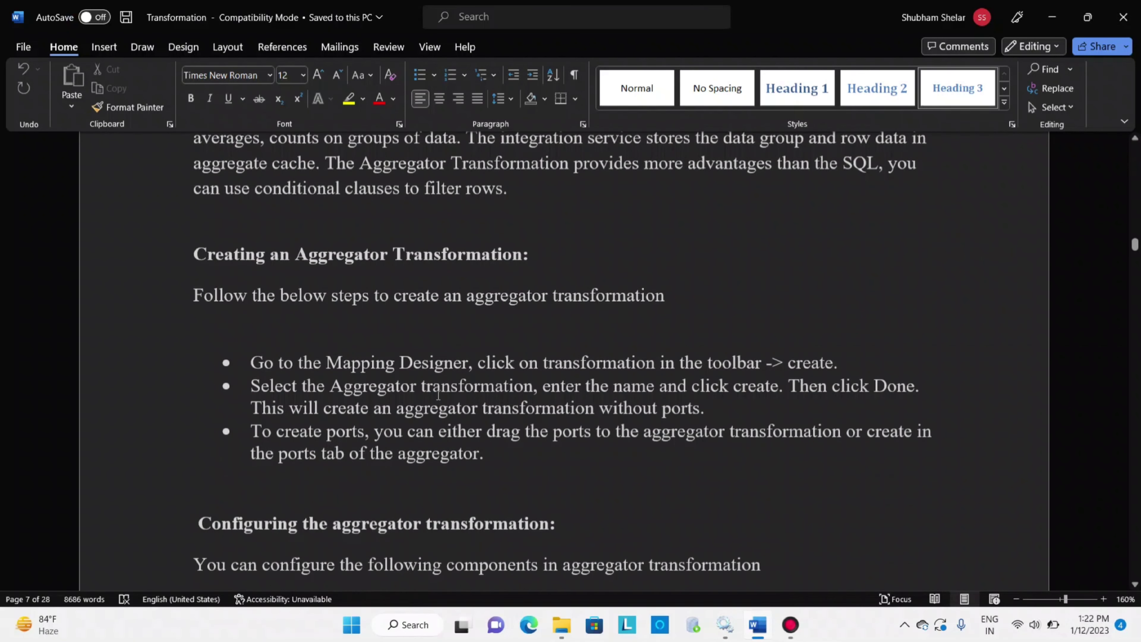
scroll(438, 395, "down", 3)
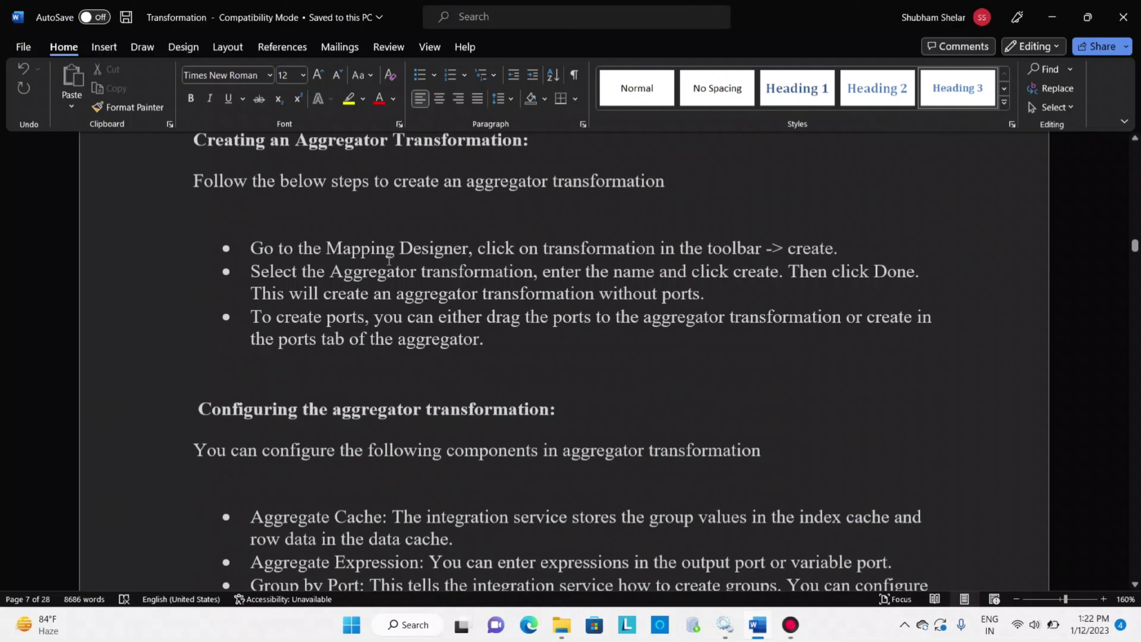
left_click_drag(193, 181, 581, 351)
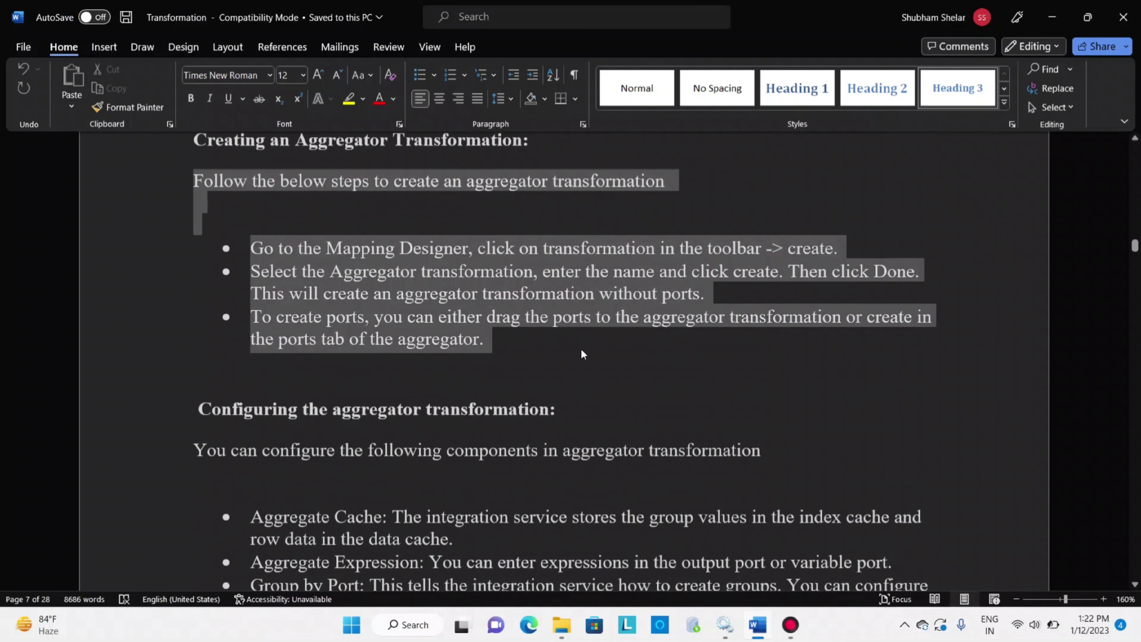
Examine the section on configuring the aggregator transformation, highlighting its components such as Aggregate Expression and Sorted Input
scroll(550, 350, "down", 2)
scroll(550, 350, "down", 1)
left_click_drag(196, 237, 679, 516)
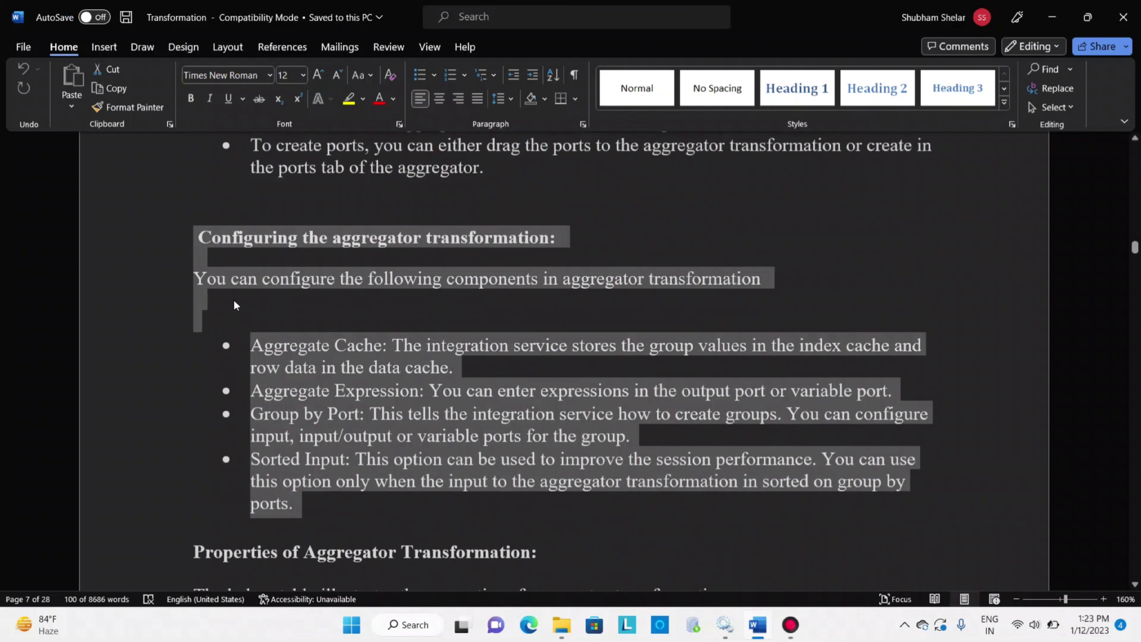
scroll(235, 303, "down", 3)
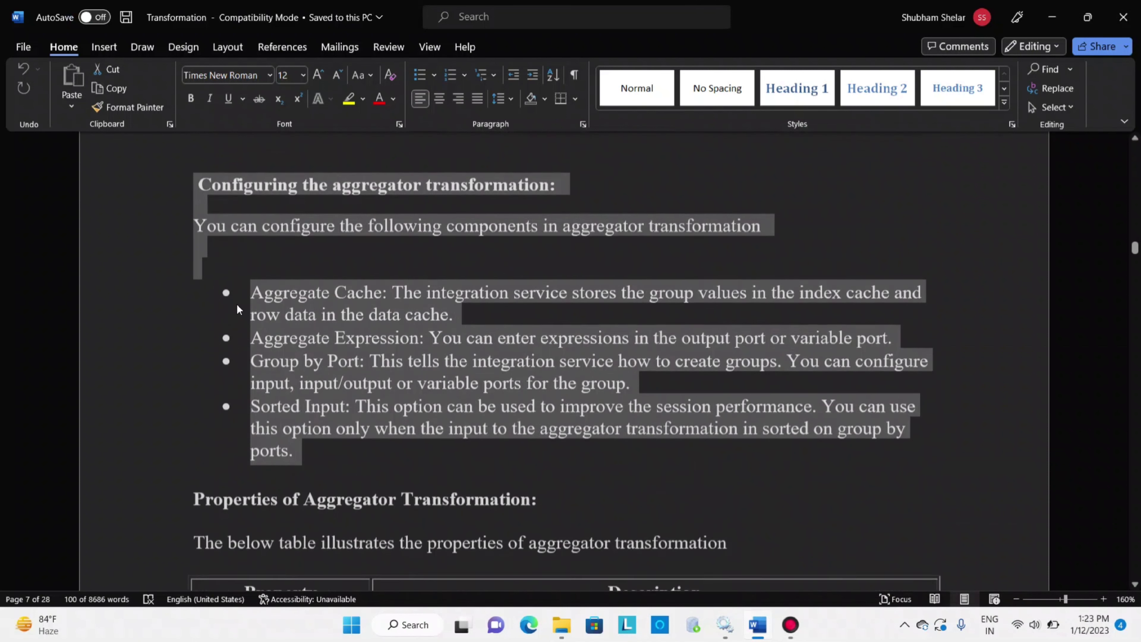
scroll(238, 305, "up", 1)
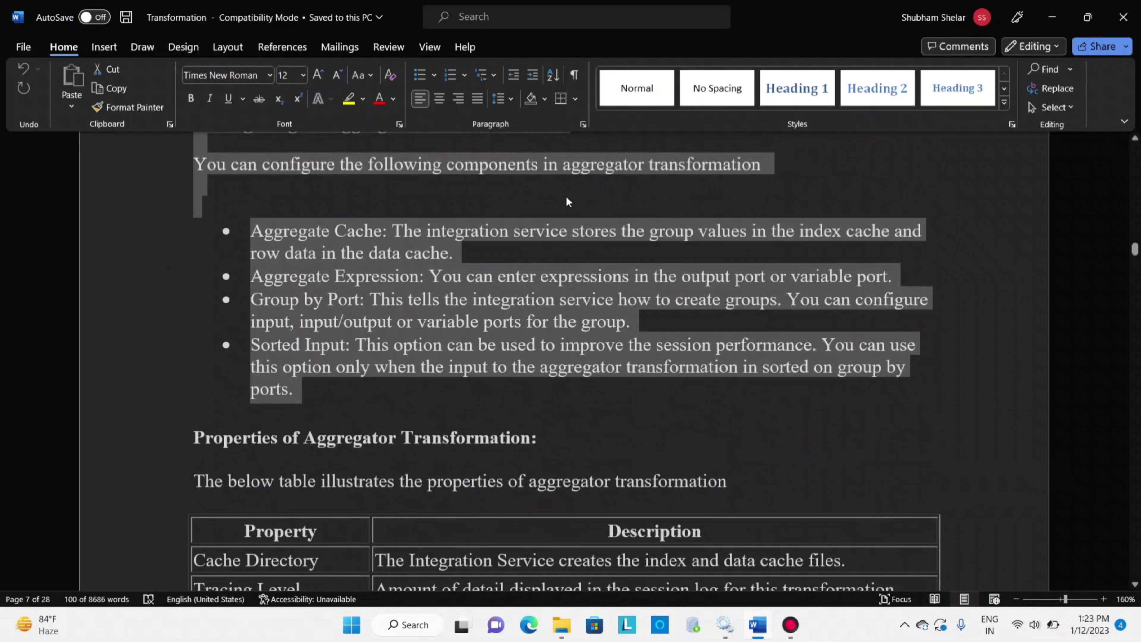
left_click(566, 196)
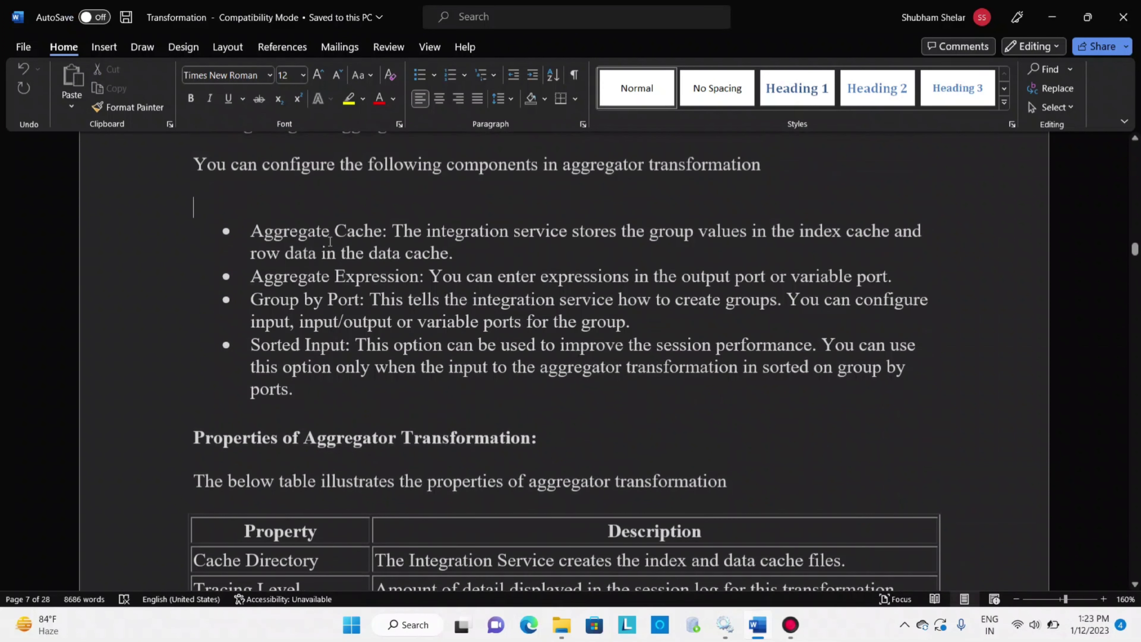
left_click_drag(252, 275, 375, 273)
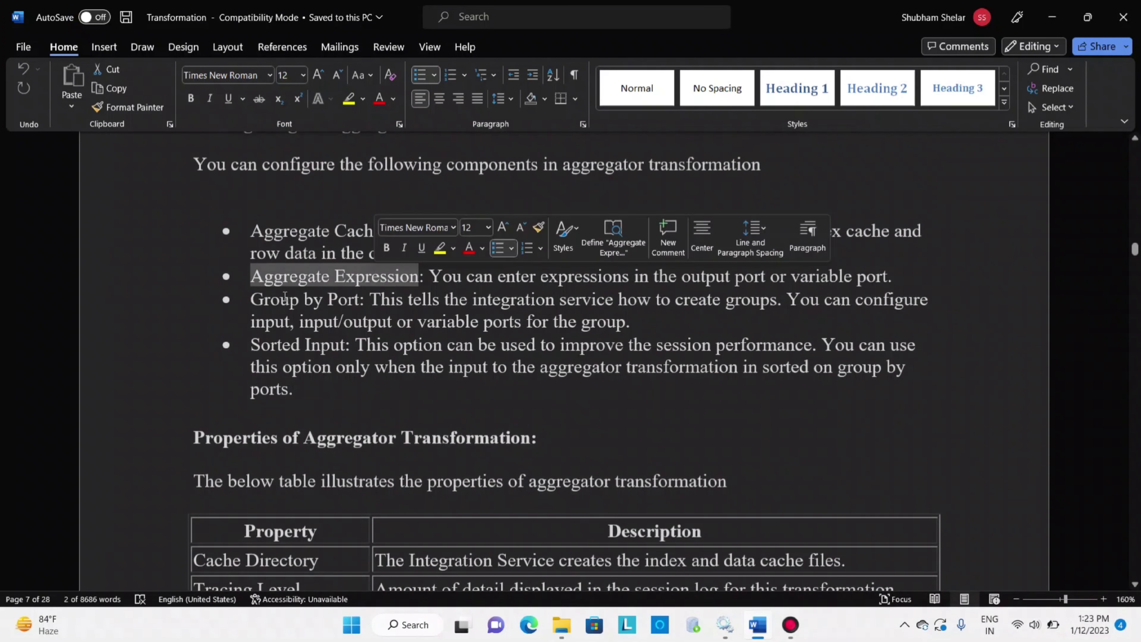
left_click_drag(311, 302, 345, 346)
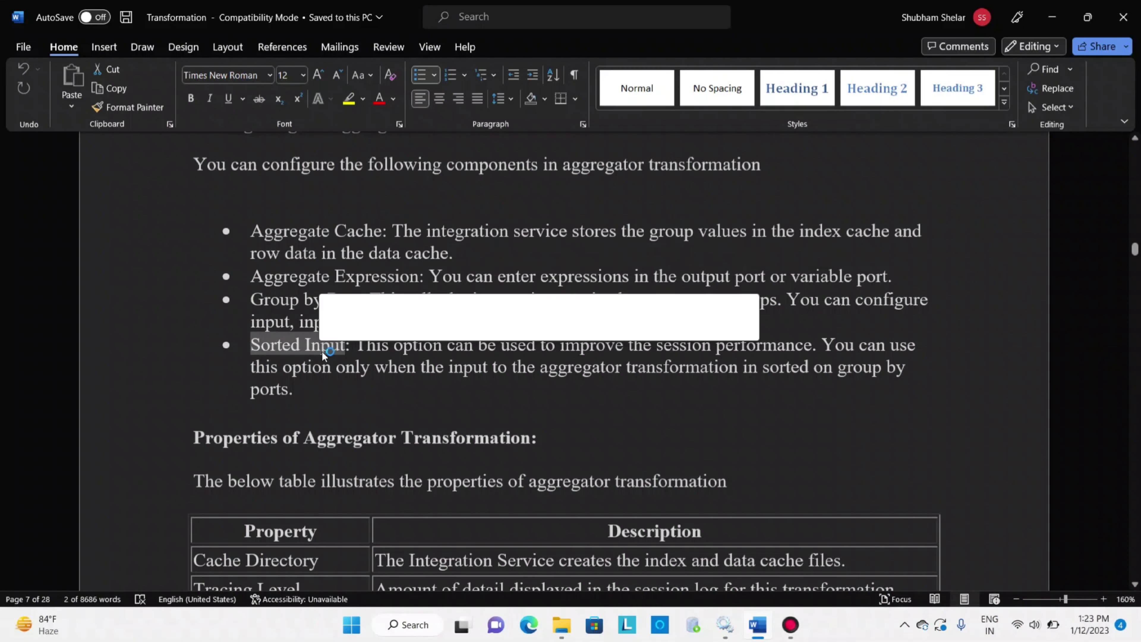
left_click(359, 401)
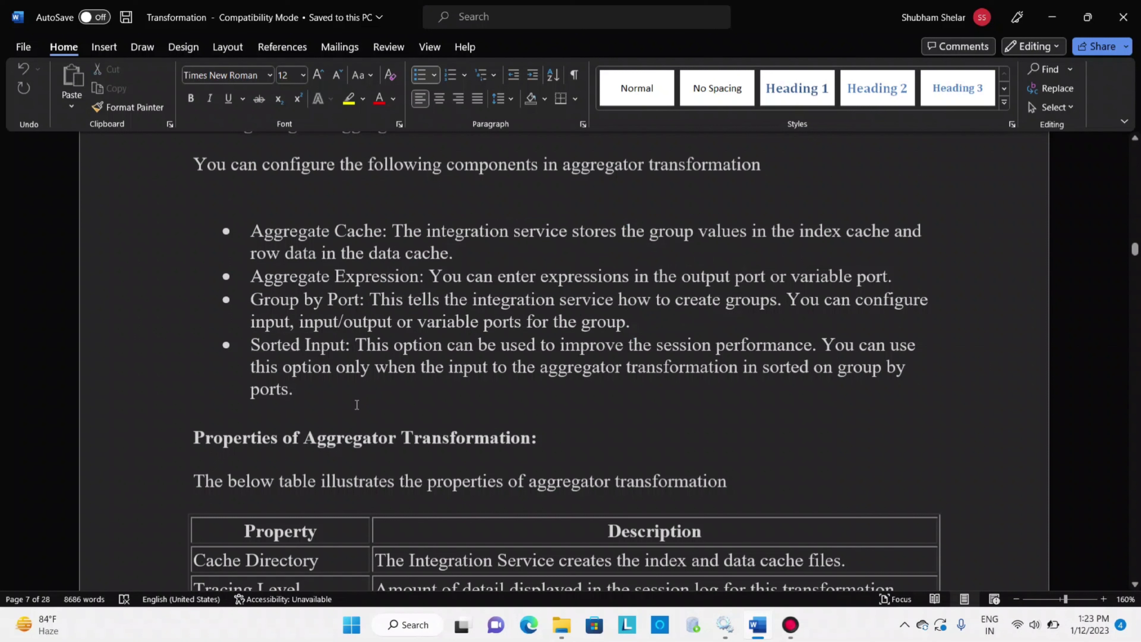
Examine the aggregator properties table, going through Cache Directory, Tracing Level, Sorted Input and Aggregator Data, and compare it with the component list above
scroll(363, 326, "down", 3)
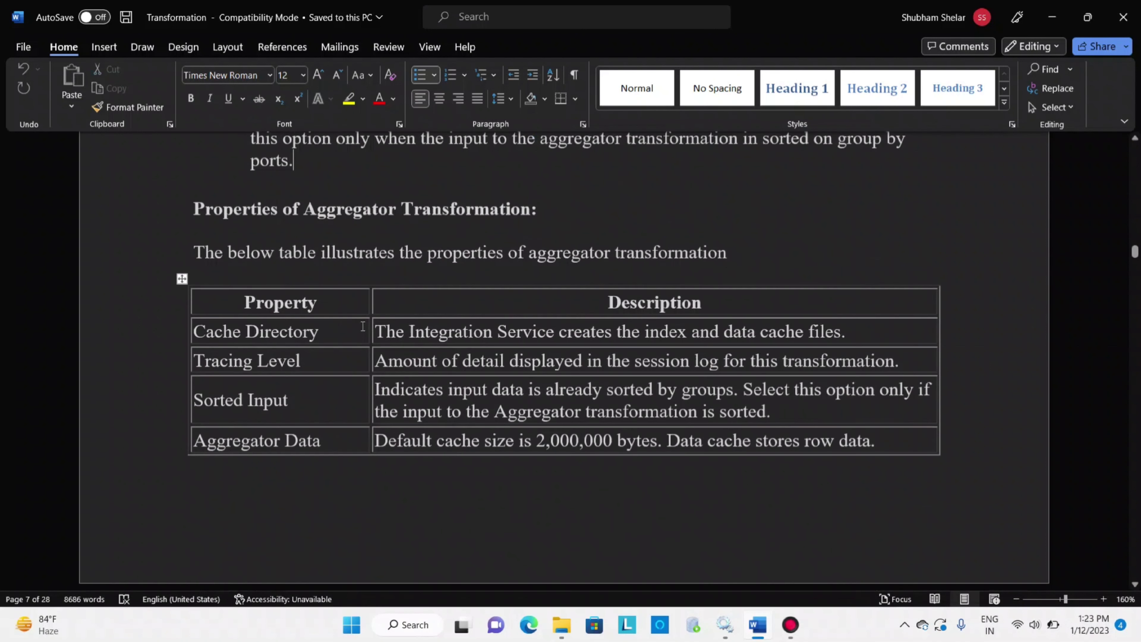
mouse_move(194, 253)
left_mouse_down()
mouse_move(316, 311)
mouse_move(614, 417)
left_mouse_up()
left_click(449, 469)
left_click_drag(195, 335, 281, 340)
left_click_drag(203, 364, 289, 367)
left_click(246, 399)
left_click_drag(239, 440, 273, 443)
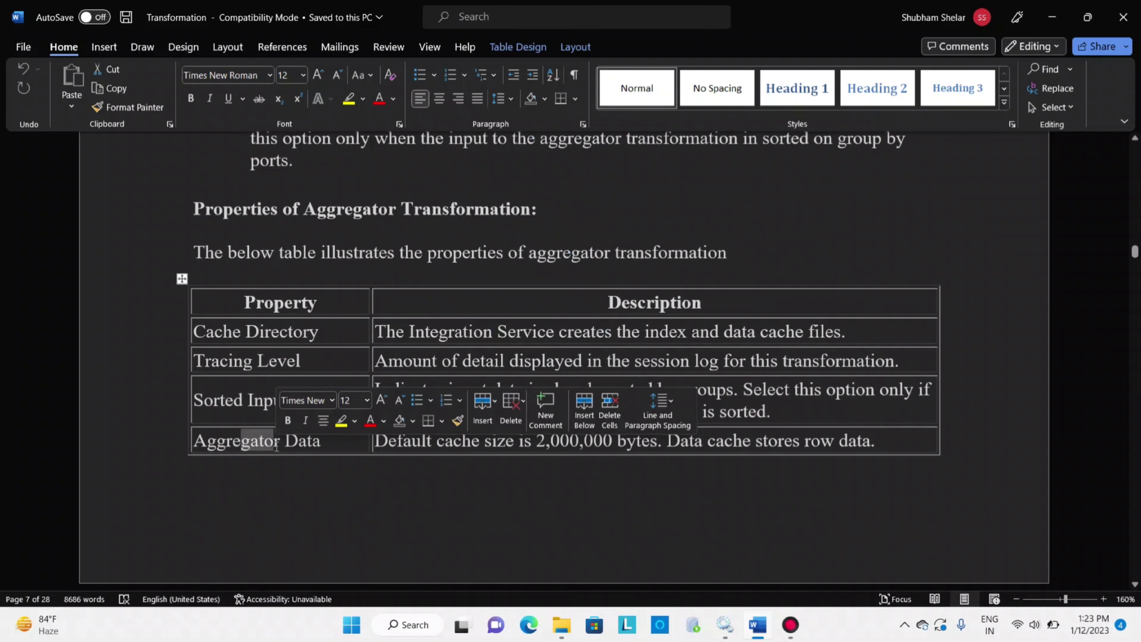
scroll(482, 371, "up", 4)
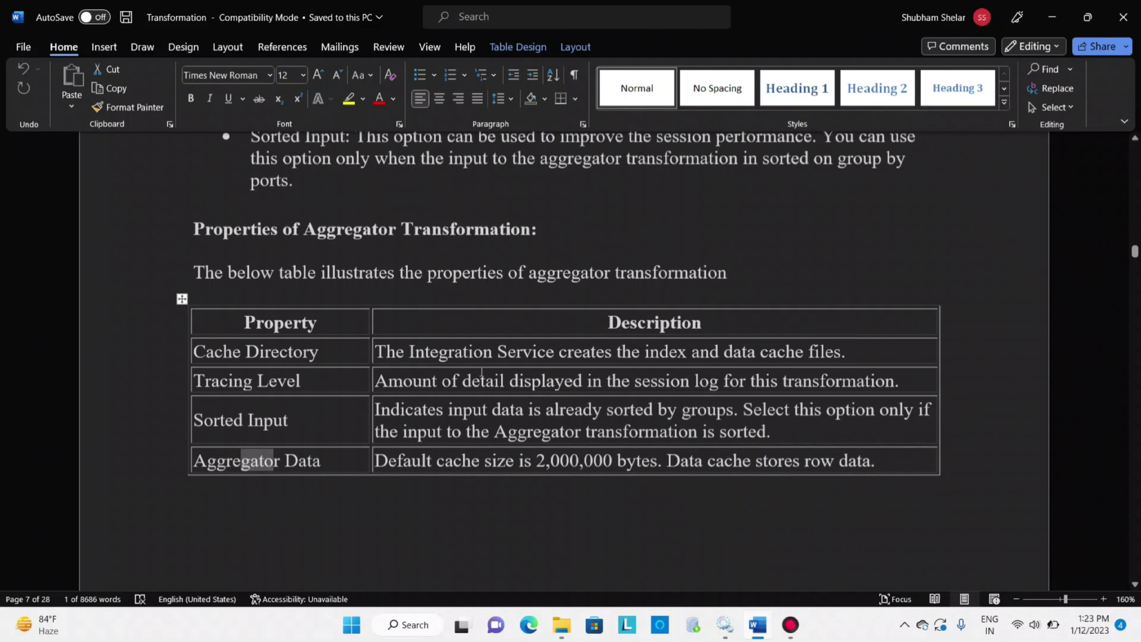
scroll(482, 371, "up", 1)
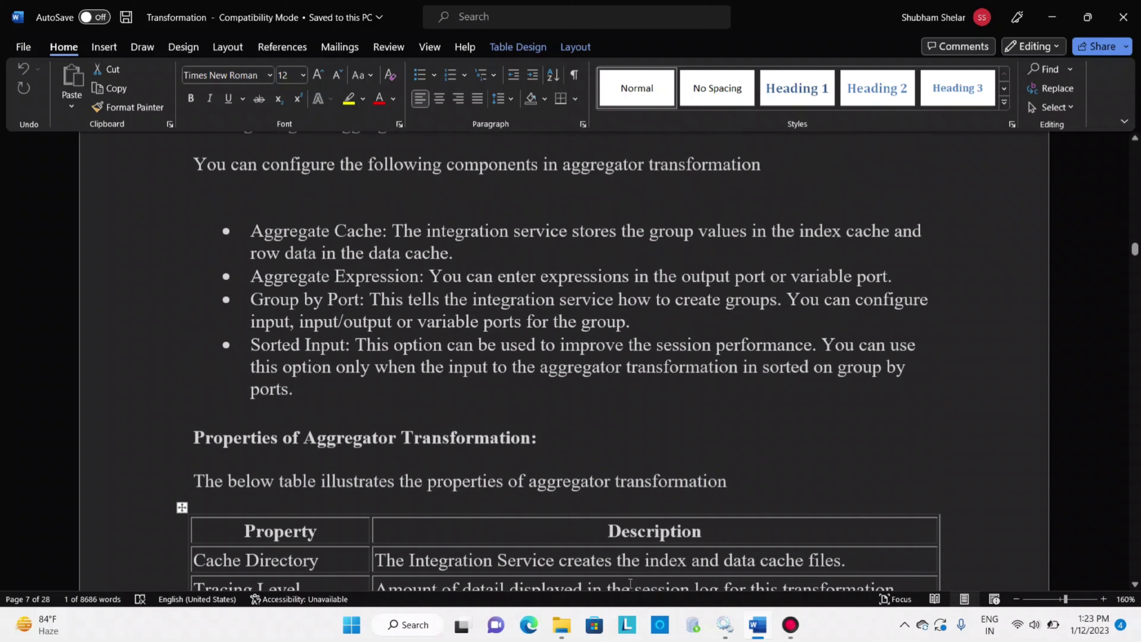
scroll(631, 583, "down", 1)
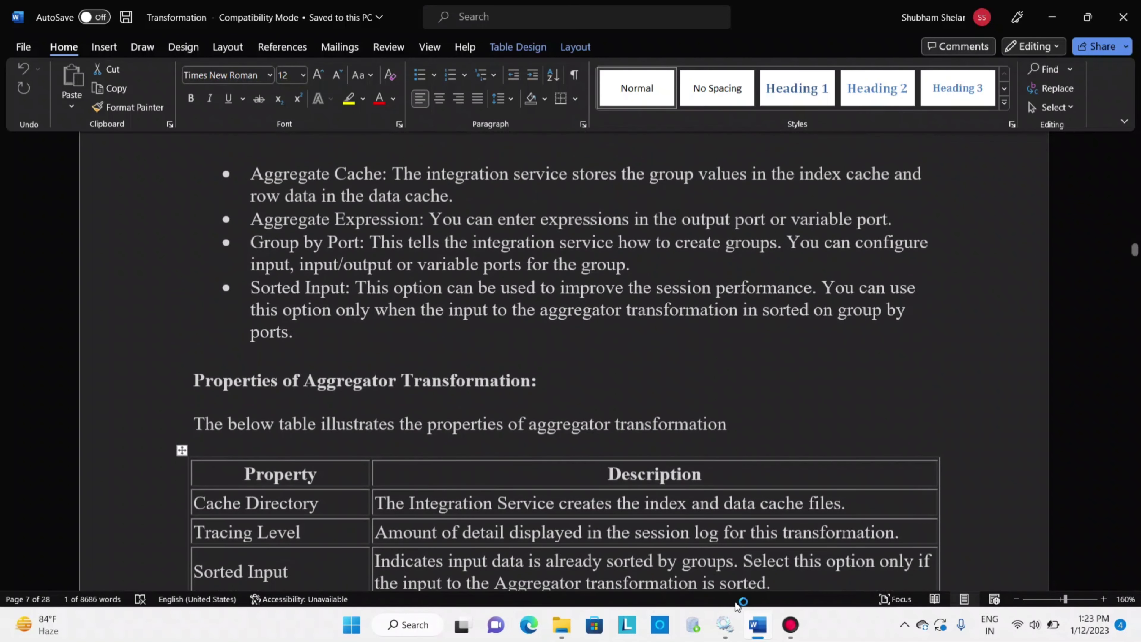
Check the Informatica 9.6.1 service in the Services window, launch PowerCenter Repository Manager and dismiss its welcome tip
left_click(725, 626)
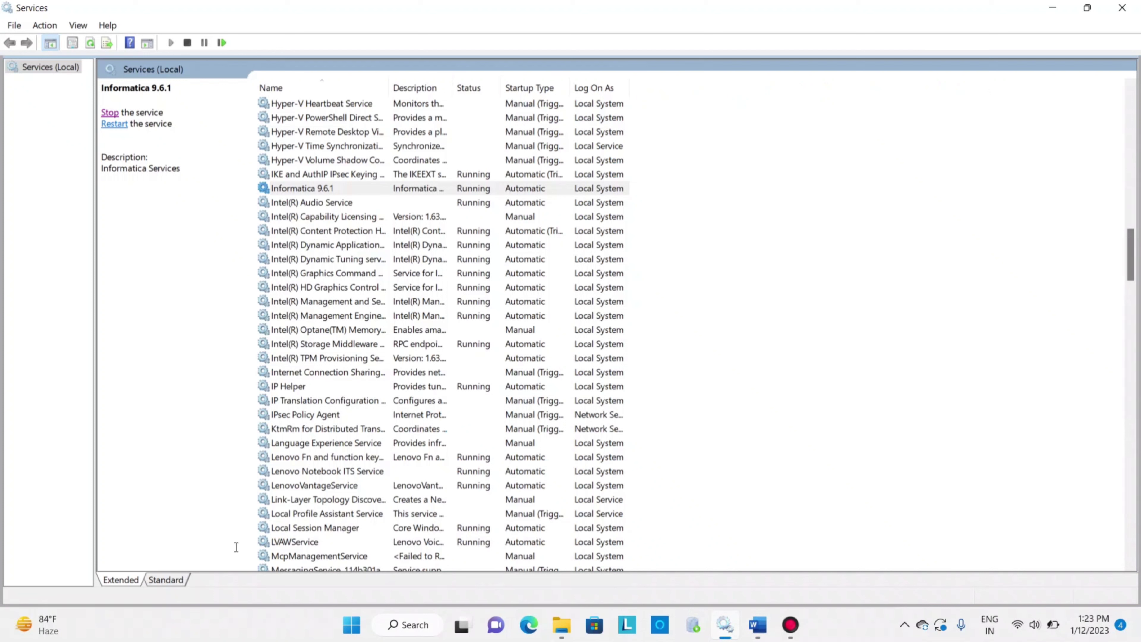
left_click(407, 625)
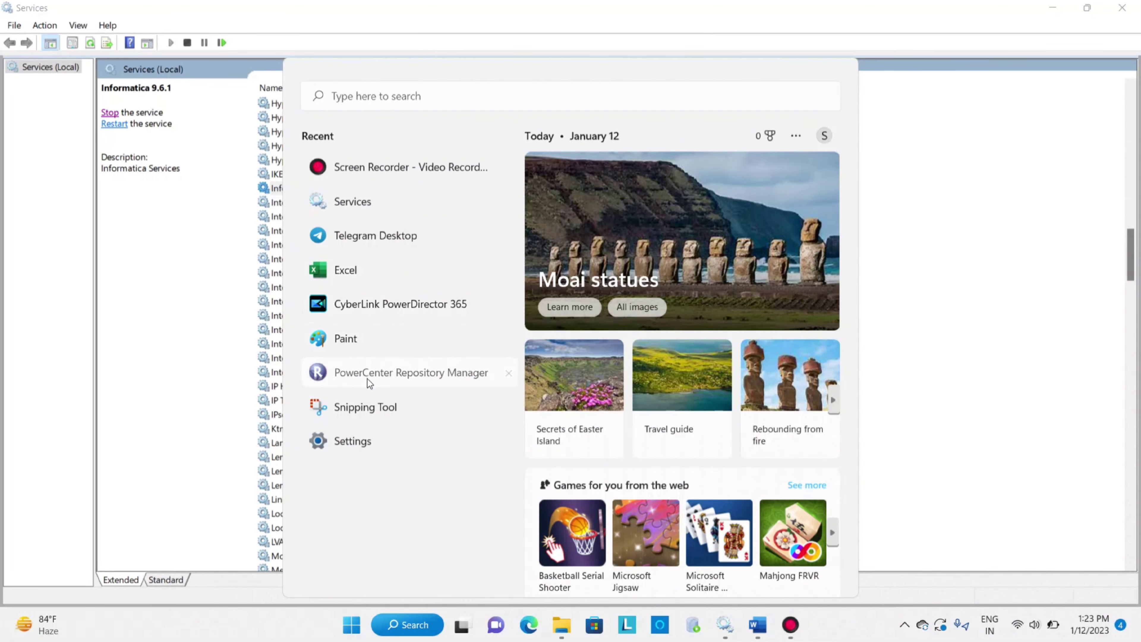
left_click(402, 396)
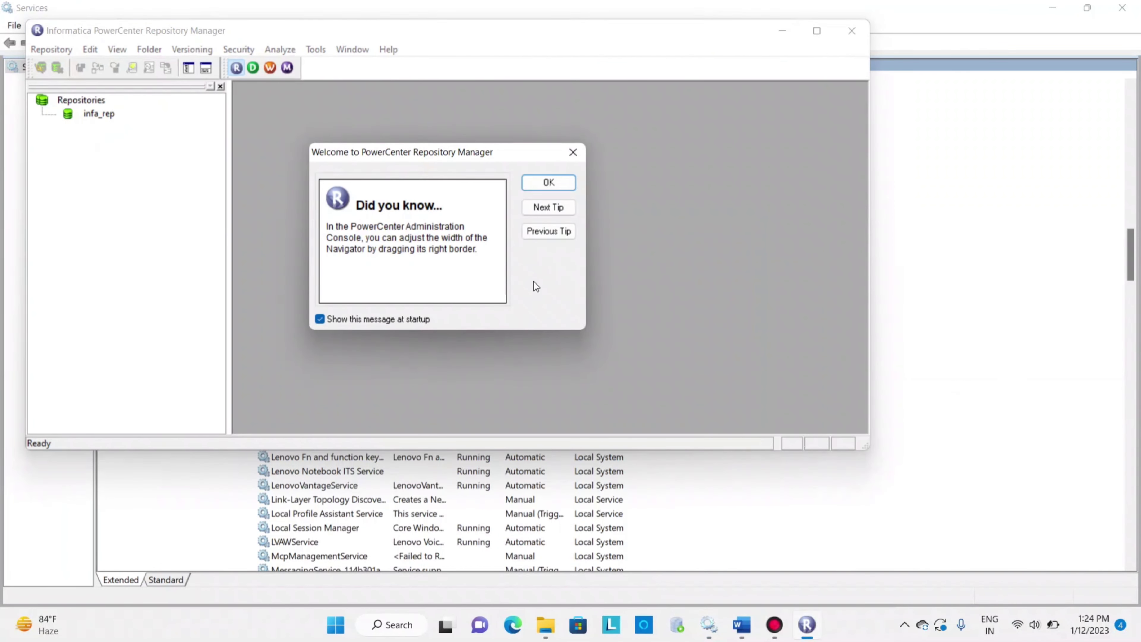
left_click(547, 184)
Connect to the infa_rep repository with the Administrator account by entering the account password
left_click(107, 117)
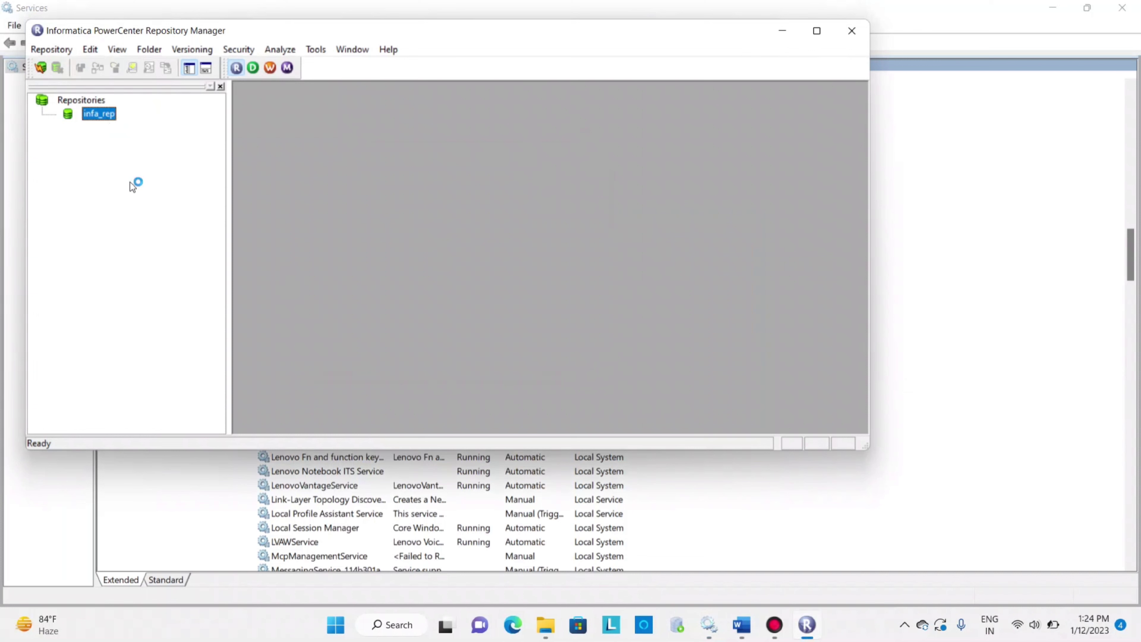
right_click(98, 118)
left_click(134, 172)
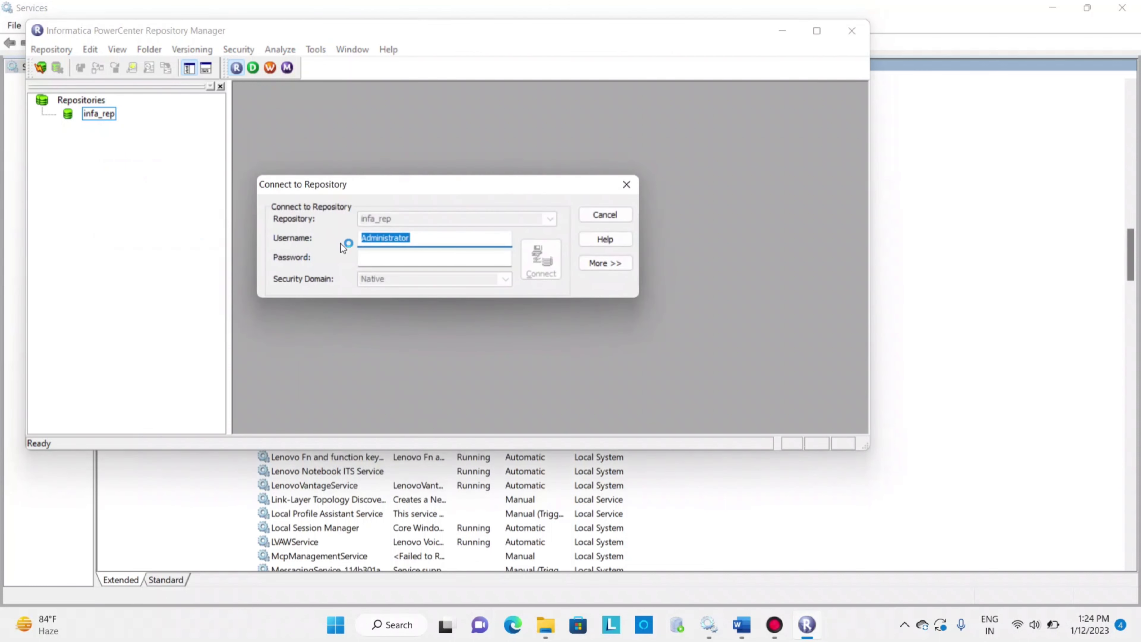
left_click(368, 258)
type("admin")
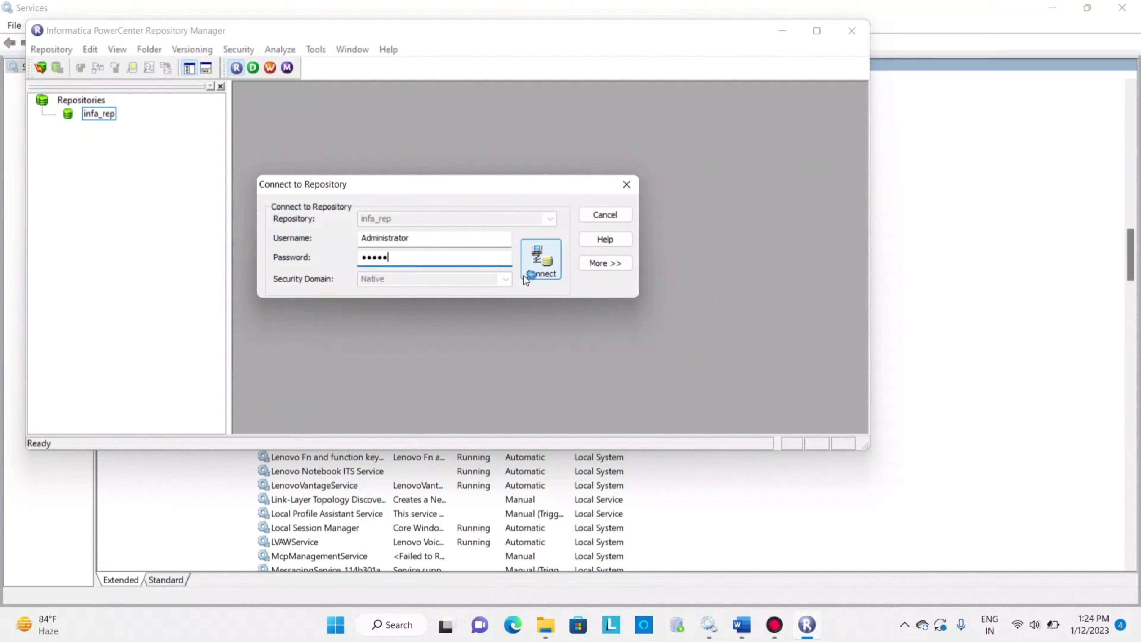
left_click(534, 263)
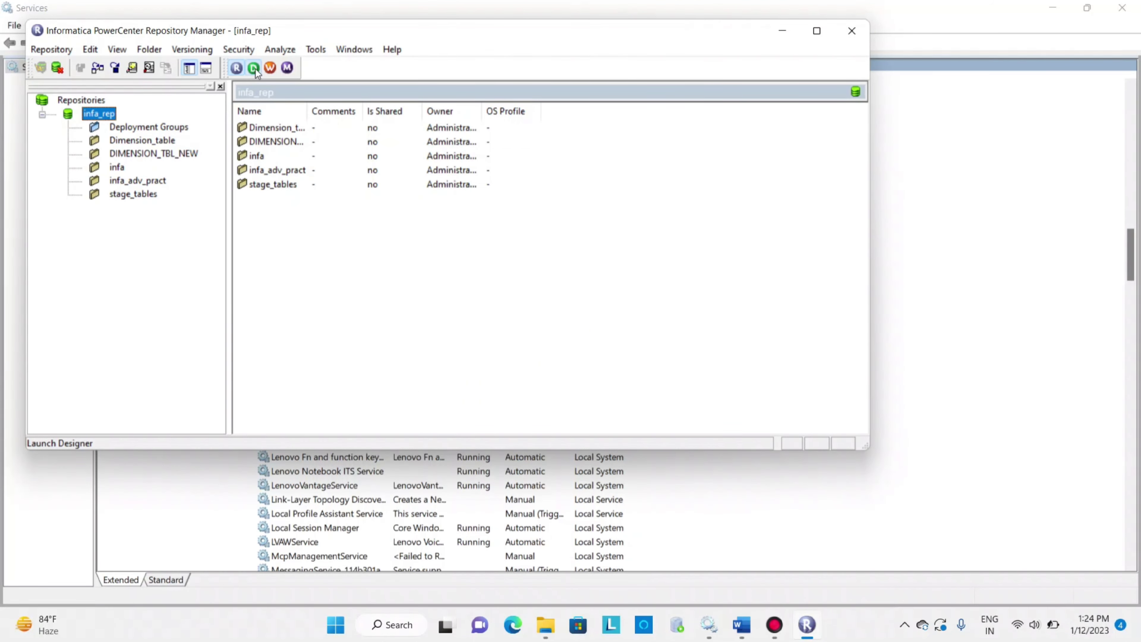
Launch PowerCenter Designer from Repository Manager and dismiss its welcome tip
left_click(253, 69)
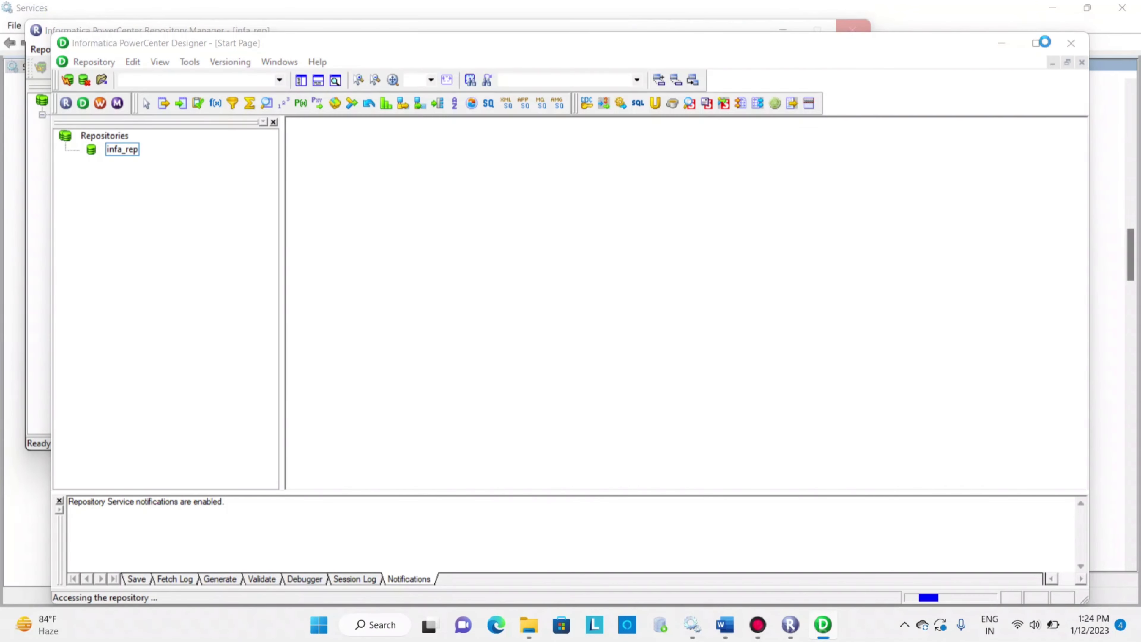
left_click(671, 266)
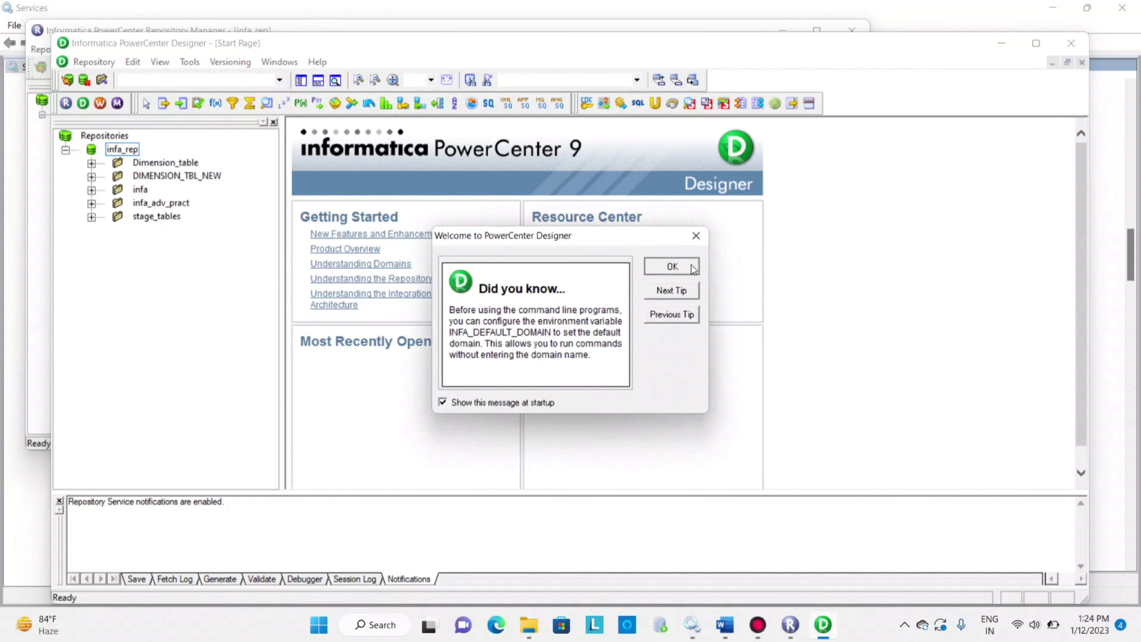
Maximize the Designer window and open the infa folder of the infa_rep repository
left_click(1034, 43)
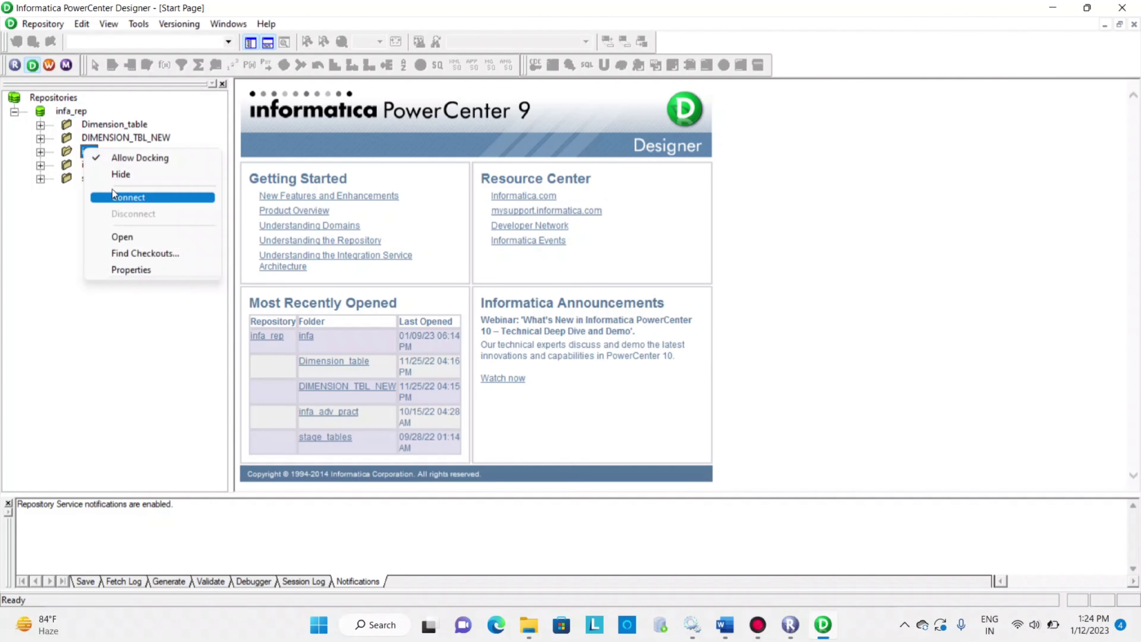
left_click(123, 236)
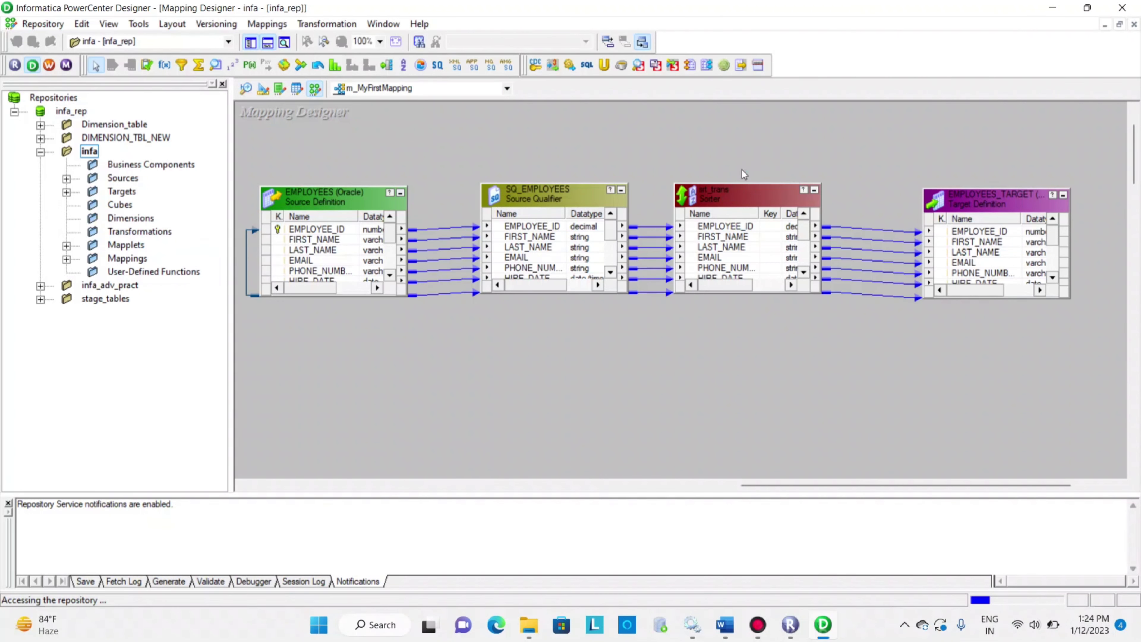
Delete the sorter transformation from the mapping and move the EMPLOYEES_TARGET definition and SQ_EMPLOYEES source qualifier farther apart
left_click(738, 253)
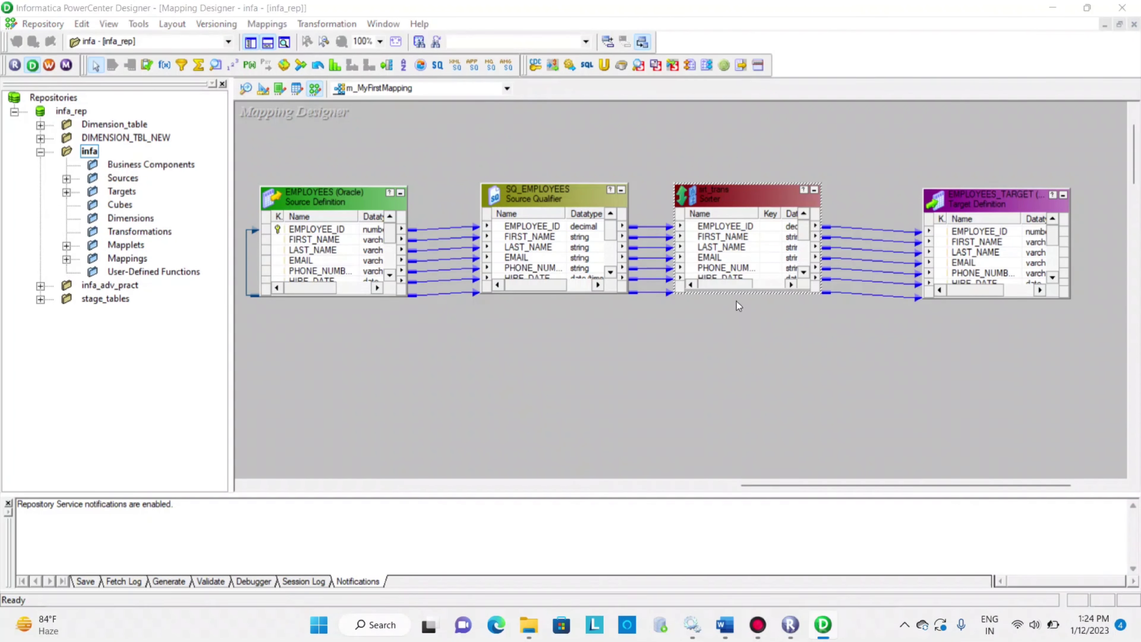
key("Delete")
key("Return")
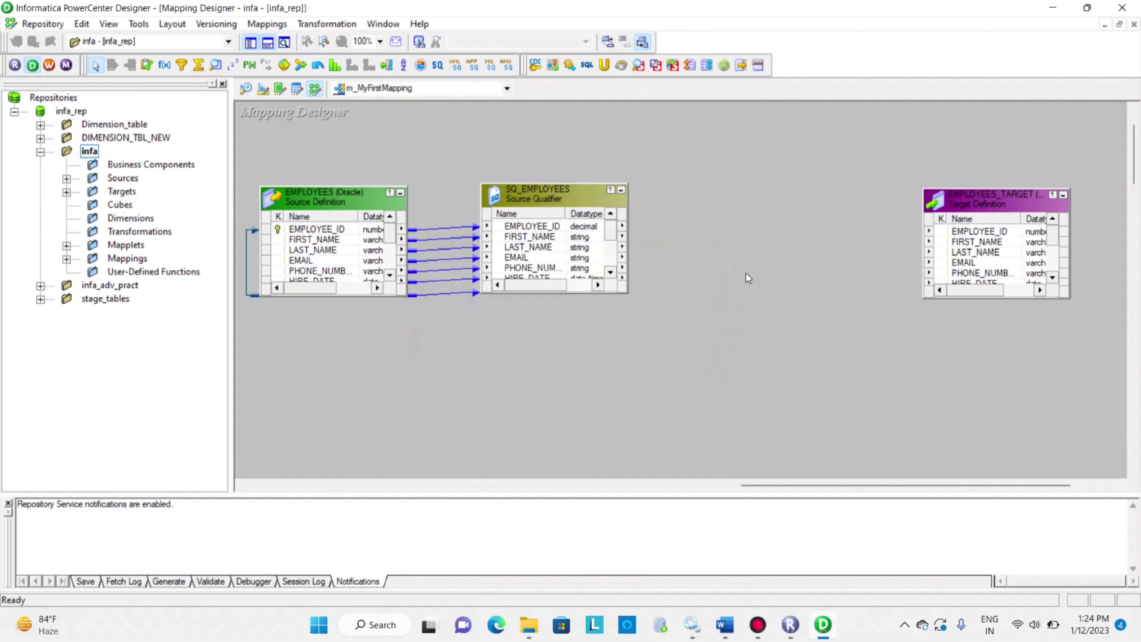
left_click_drag(968, 205, 979, 199)
left_click_drag(592, 207, 541, 199)
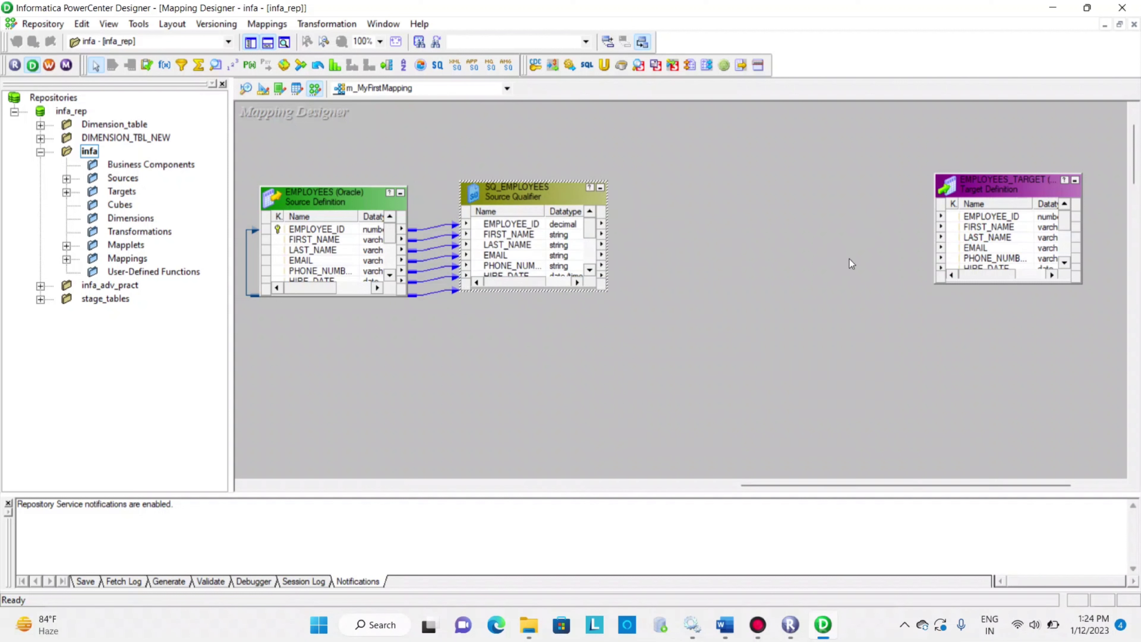
Examine the ports of the SQ_EMPLOYEES source qualifier, especially SALARY, and close its editor without changes
double_click(515, 200)
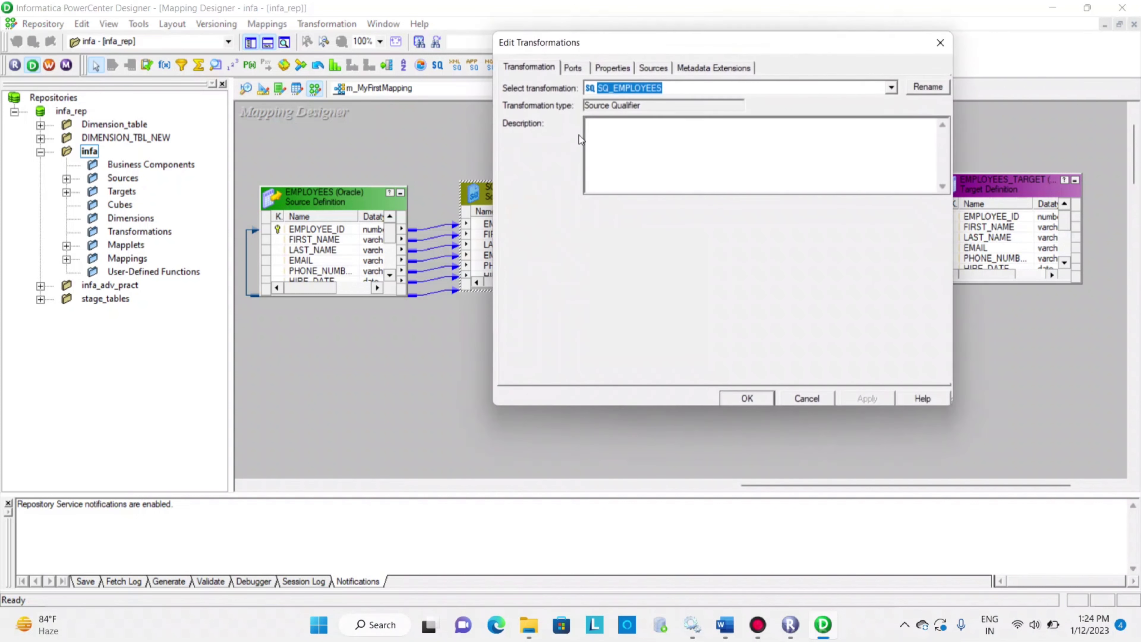
left_click(576, 70)
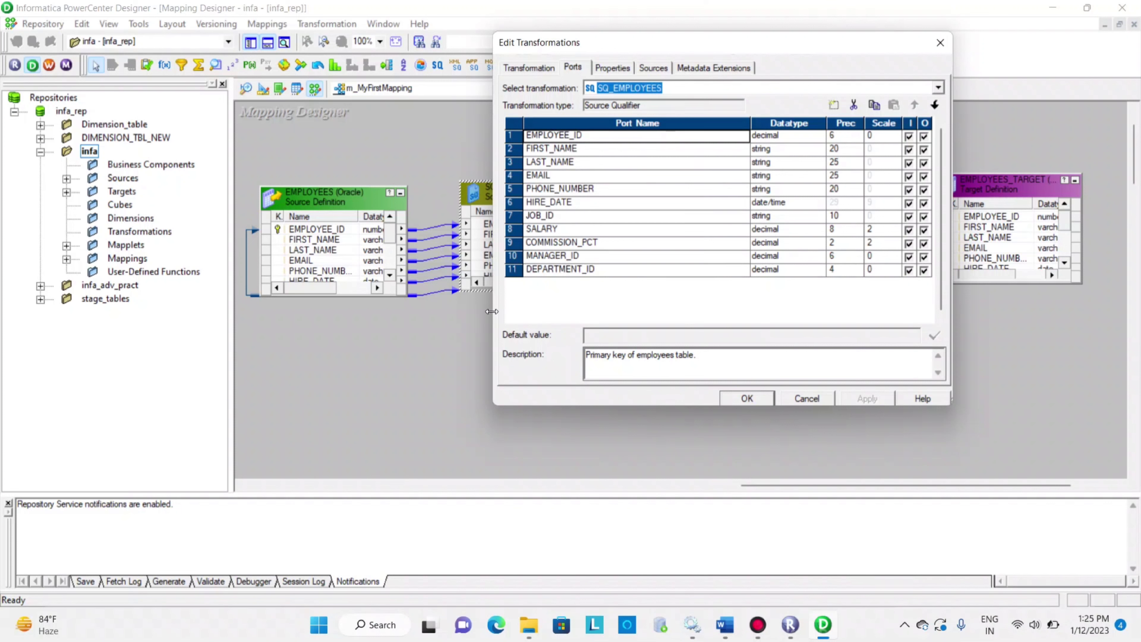
left_click(553, 229)
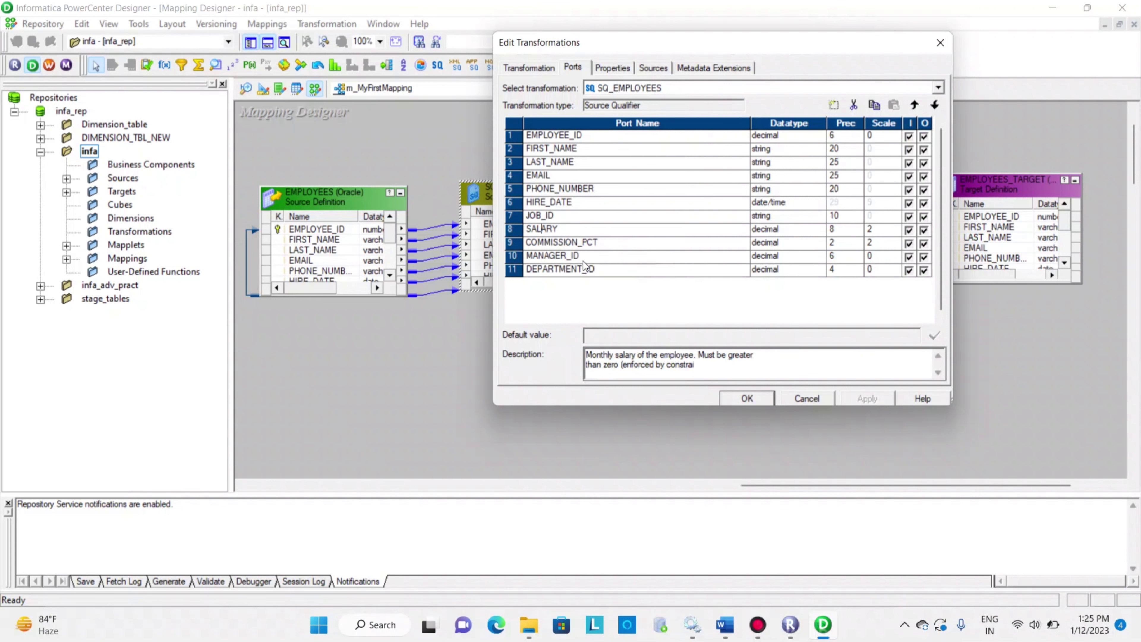
left_click(807, 399)
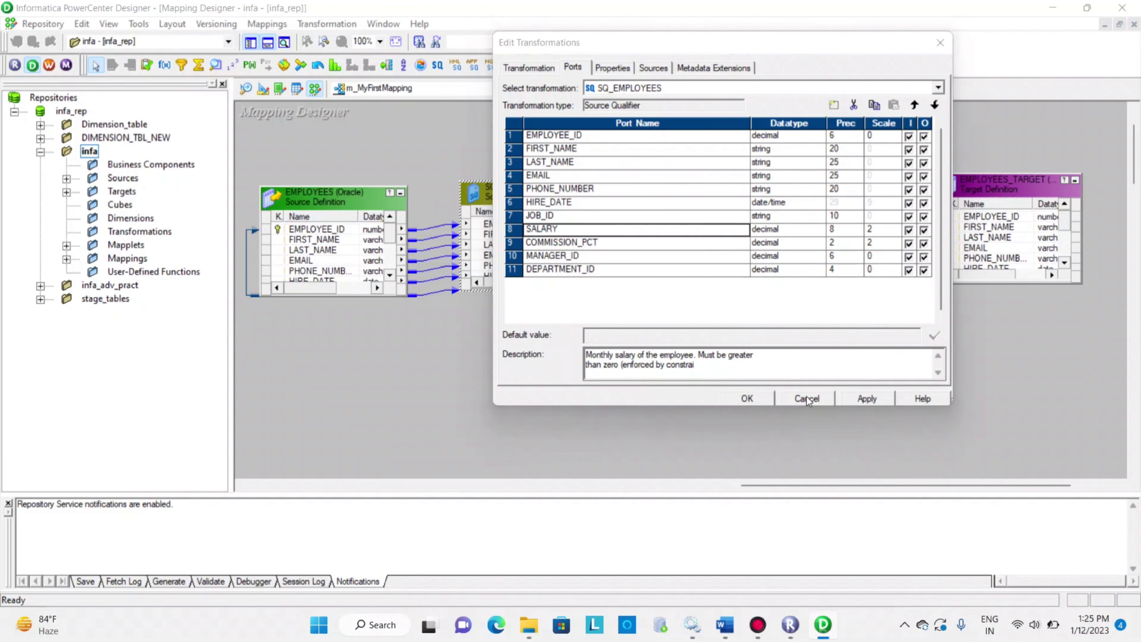
left_click(715, 259)
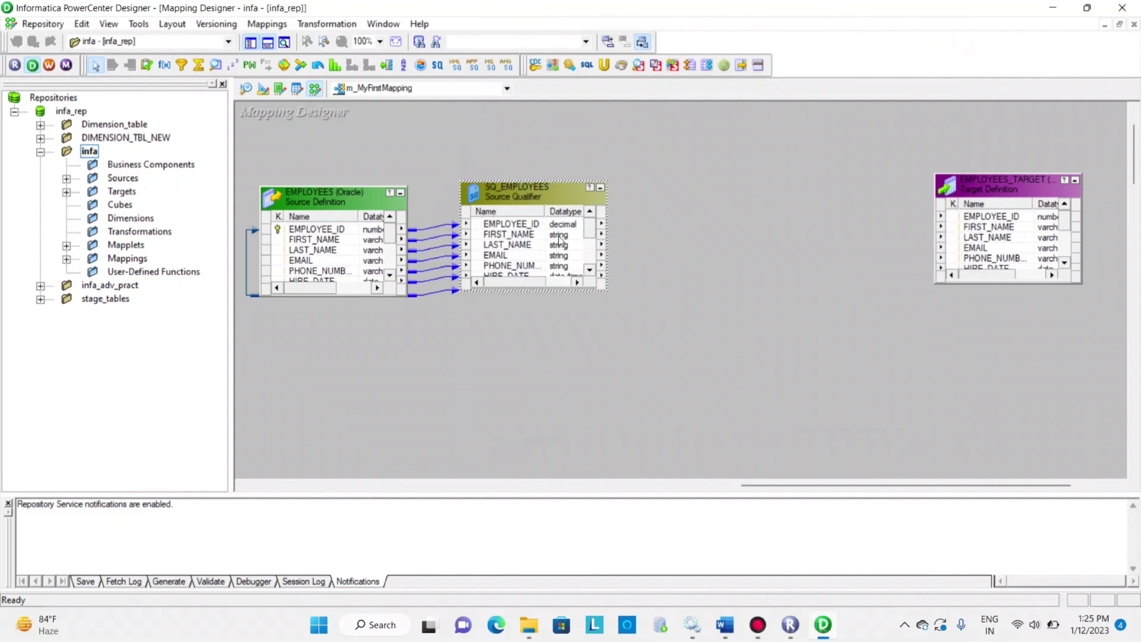
Place an Aggregator transformation between the SQ_EMPLOYEES source qualifier and the EMPLOYEES_TARGET definition
left_click(199, 67)
left_click(670, 206)
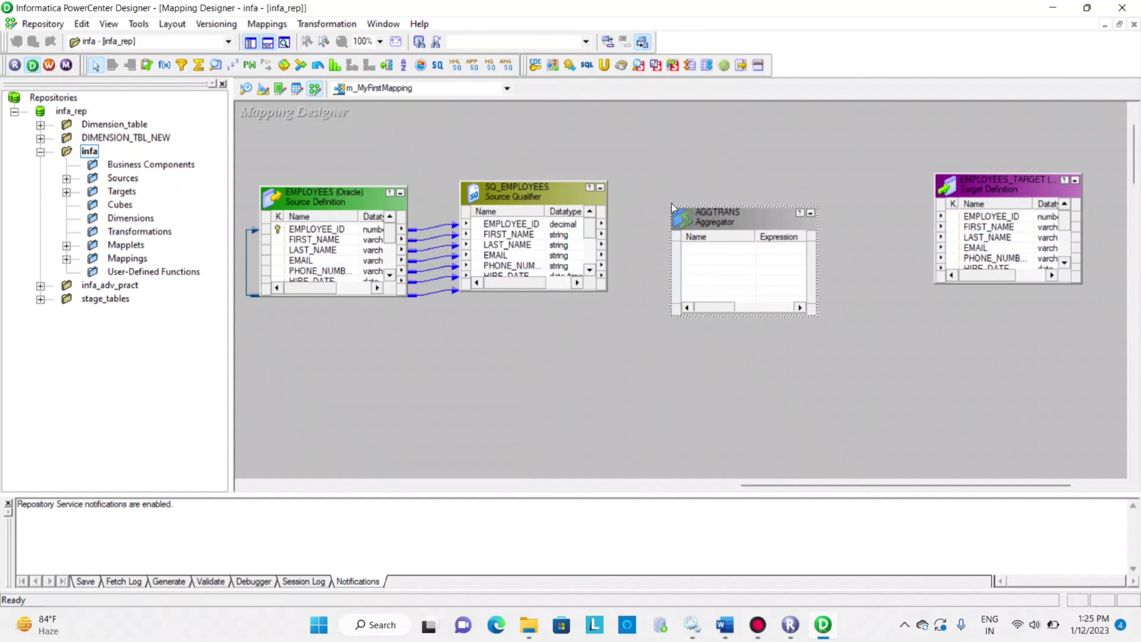
Look up Aggregator among the transformation types offered by the Create Transformation dialog, and cancel the dialog
left_click(326, 23)
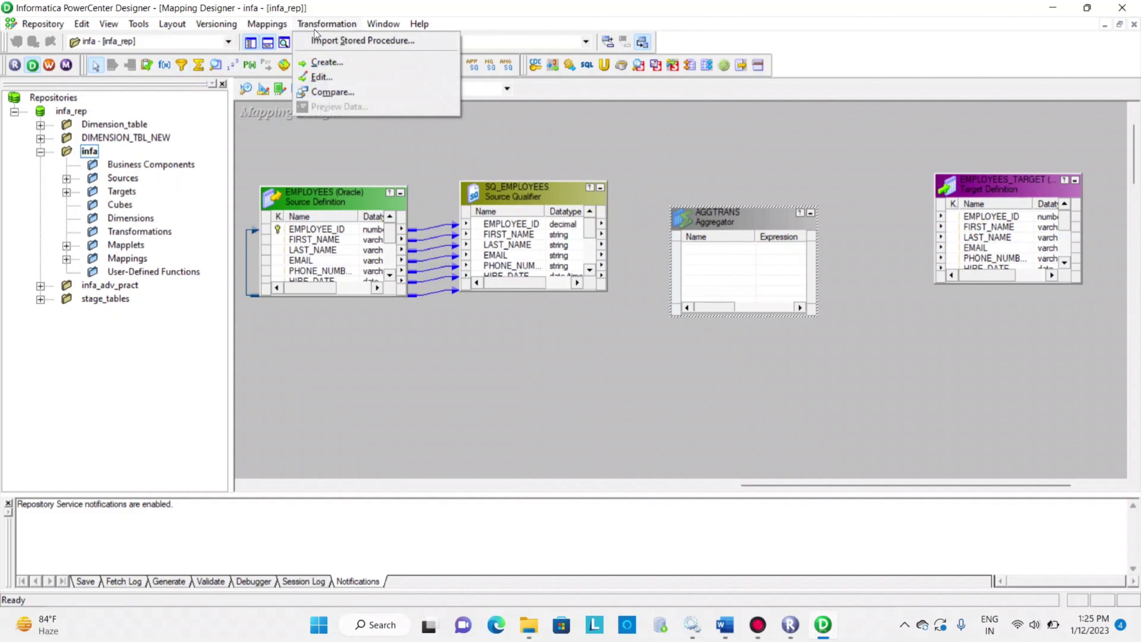
left_click(332, 41)
left_click(760, 157)
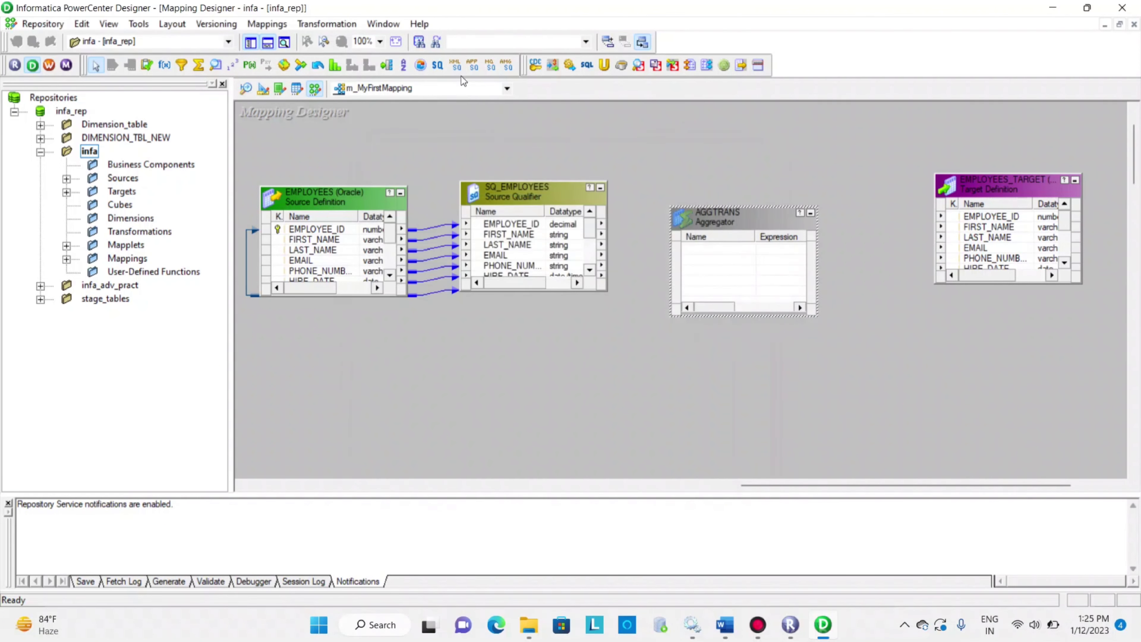
left_click(341, 25)
left_click(346, 59)
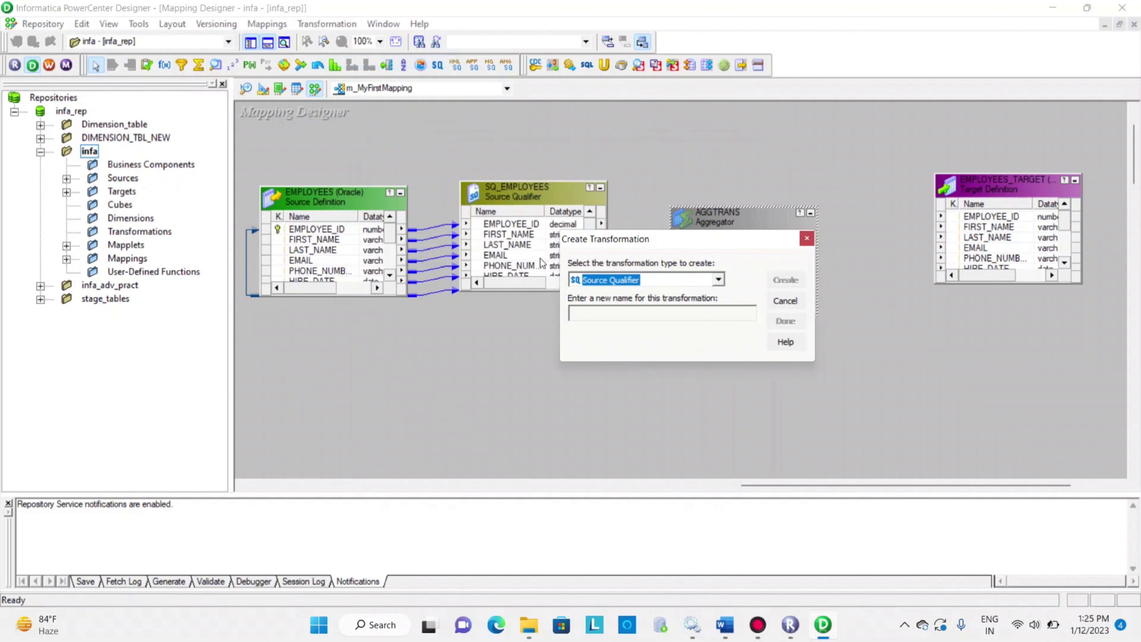
left_click(626, 282)
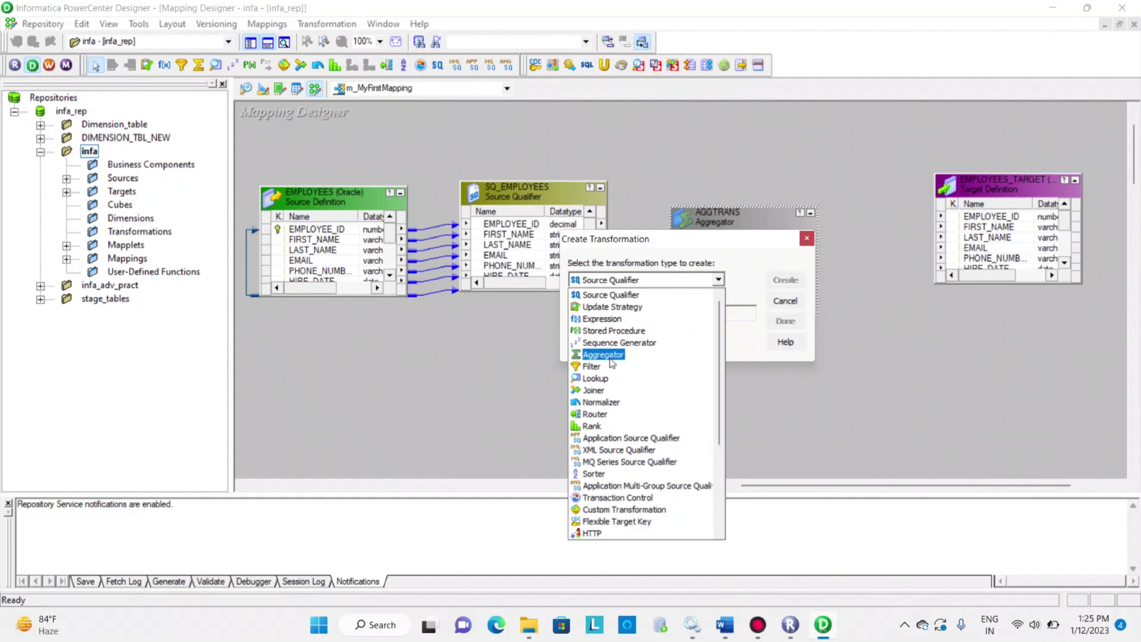
left_click(797, 302)
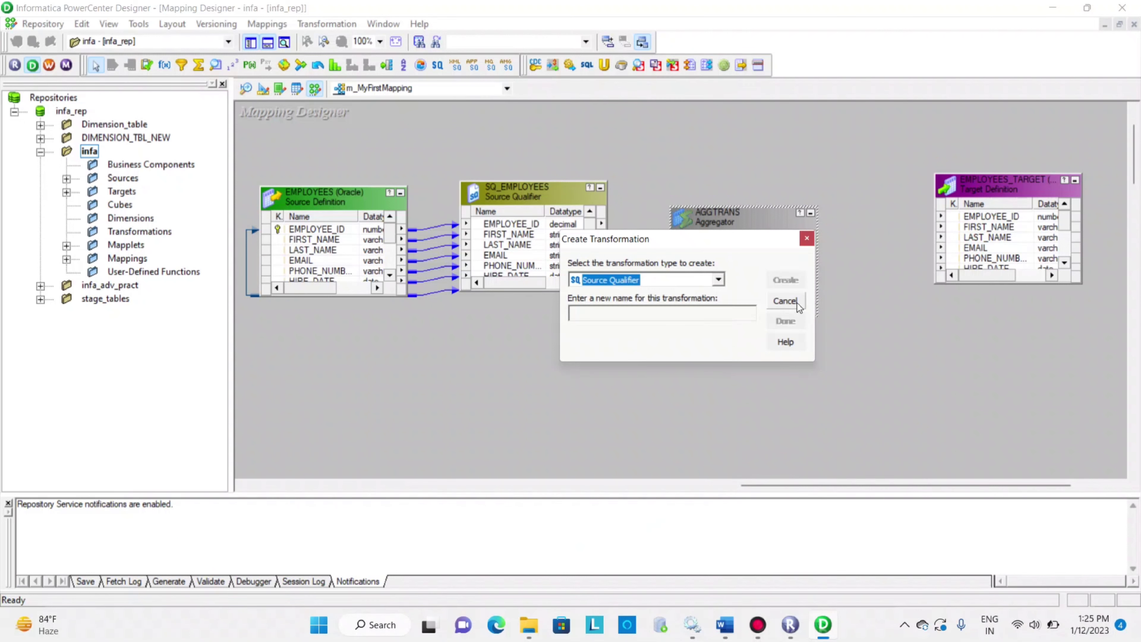
left_click(798, 303)
Copy all ports of the SQ_EMPLOYEES source qualifier into the aggregator transformation, linking them to it
right_click(536, 222)
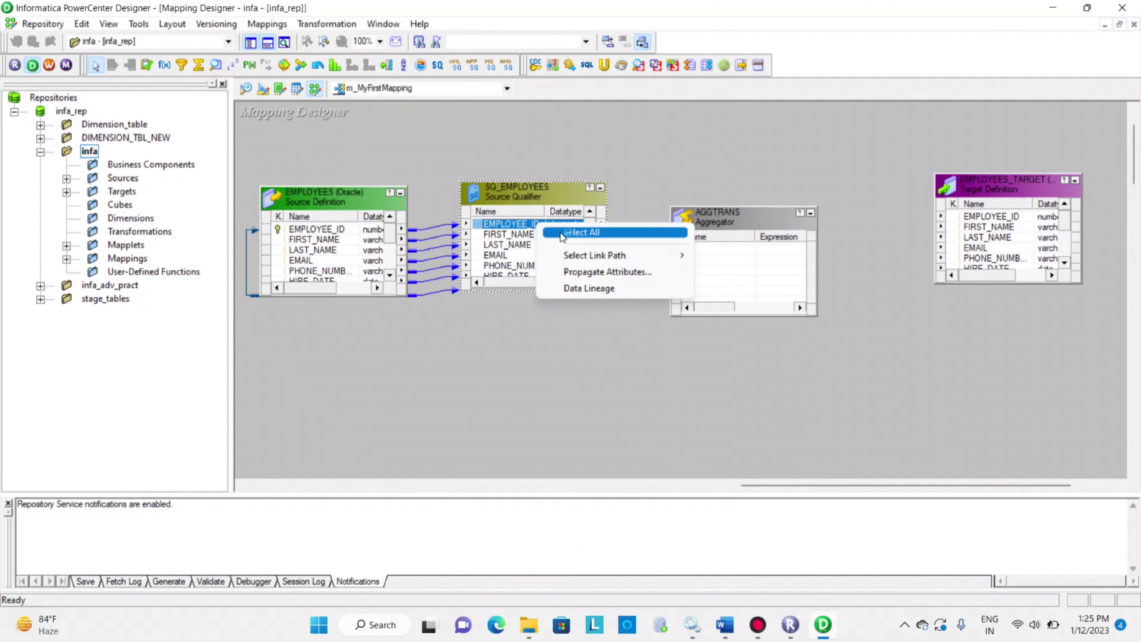
left_click(550, 233)
left_click_drag(494, 225, 749, 278)
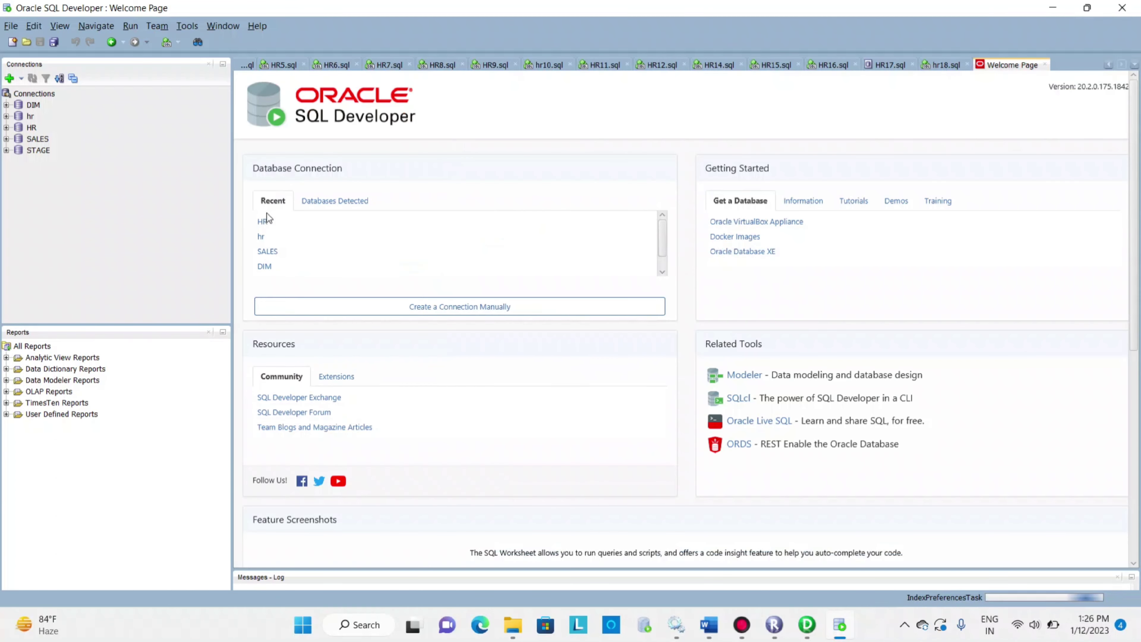
Open the recent HR database connection in Oracle SQL Developer by entering the account password
left_click(263, 222)
type("hr")
key("Return")
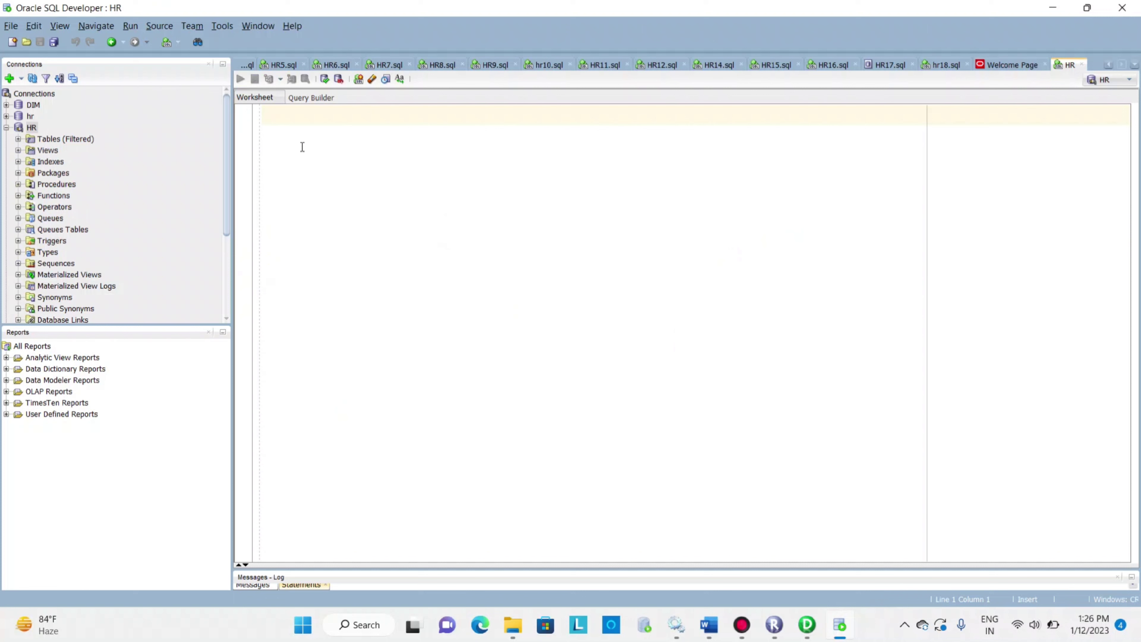
Run the query "select * from employees;" in the worksheet and select the SALARY values in its result
type("sel")
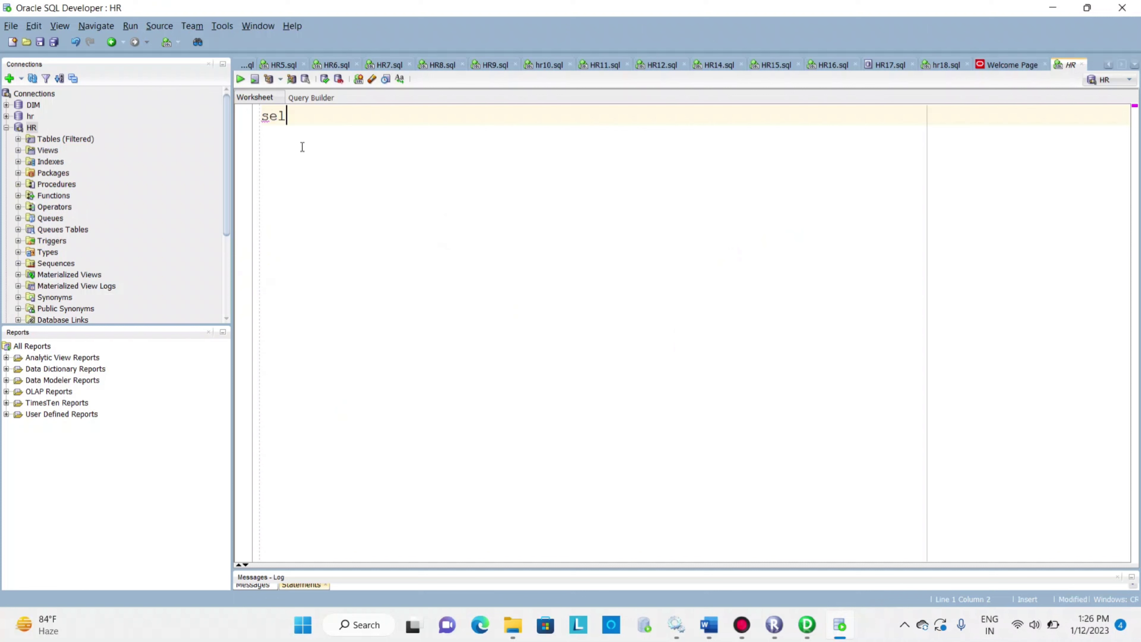
type("e")
type("ct * frp")
key("BackSpace")
type("om")
key("BackSpace")
key("BackSpace")
type("om em[l")
key("BackSpace")
key("BackSpace")
type("p")
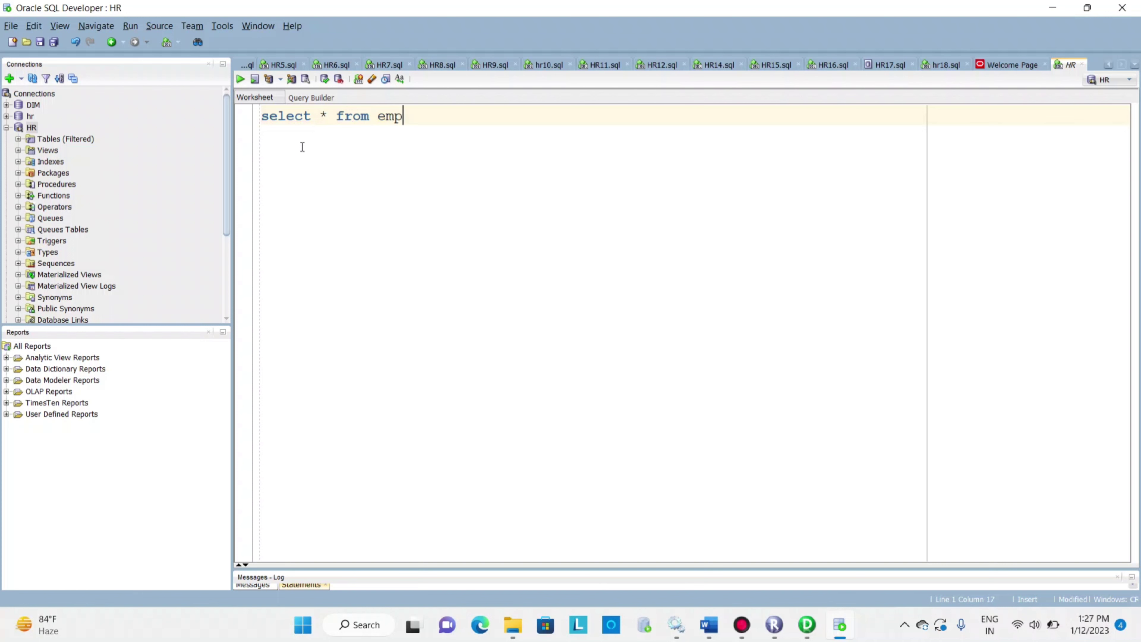
type("loyees;")
key("ctrl+Return")
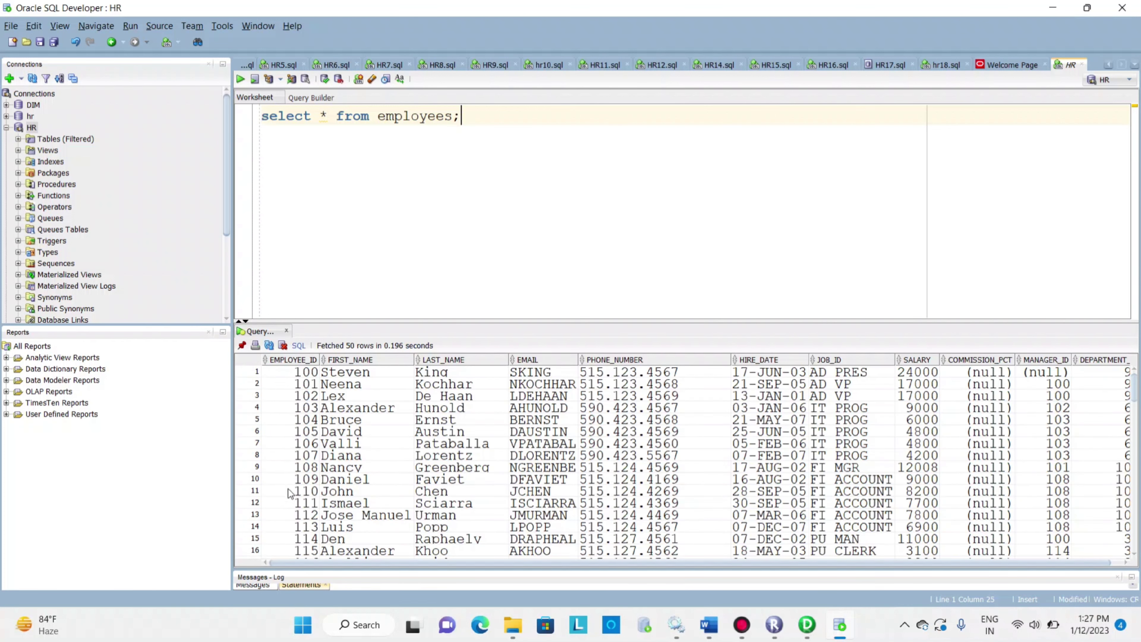
left_click_drag(623, 560, 699, 550)
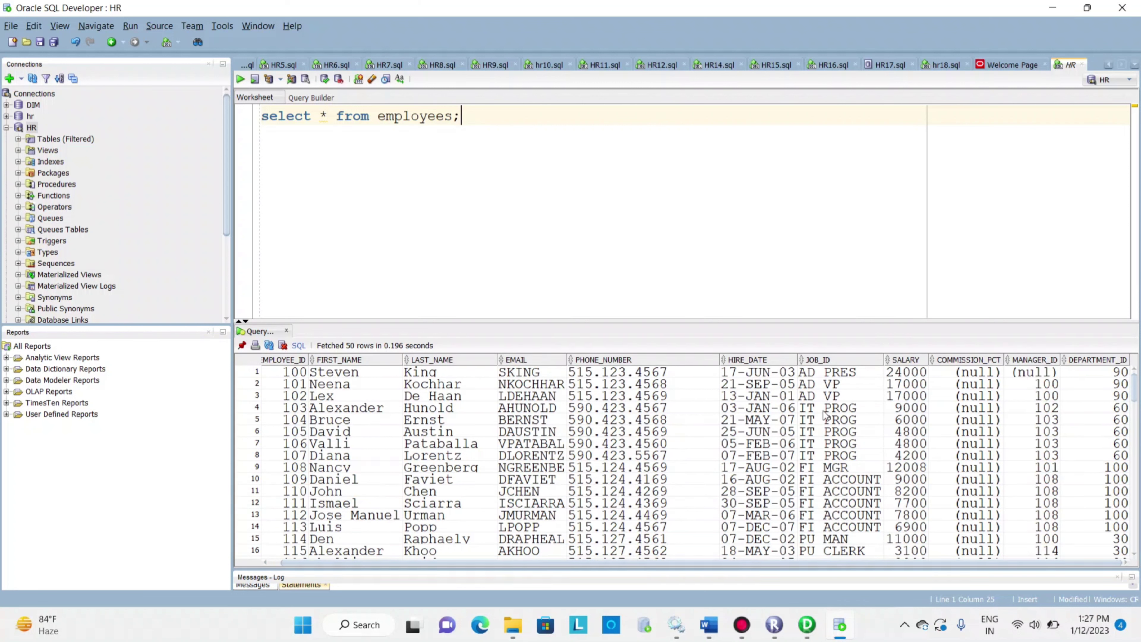
left_click_drag(913, 373, 914, 552)
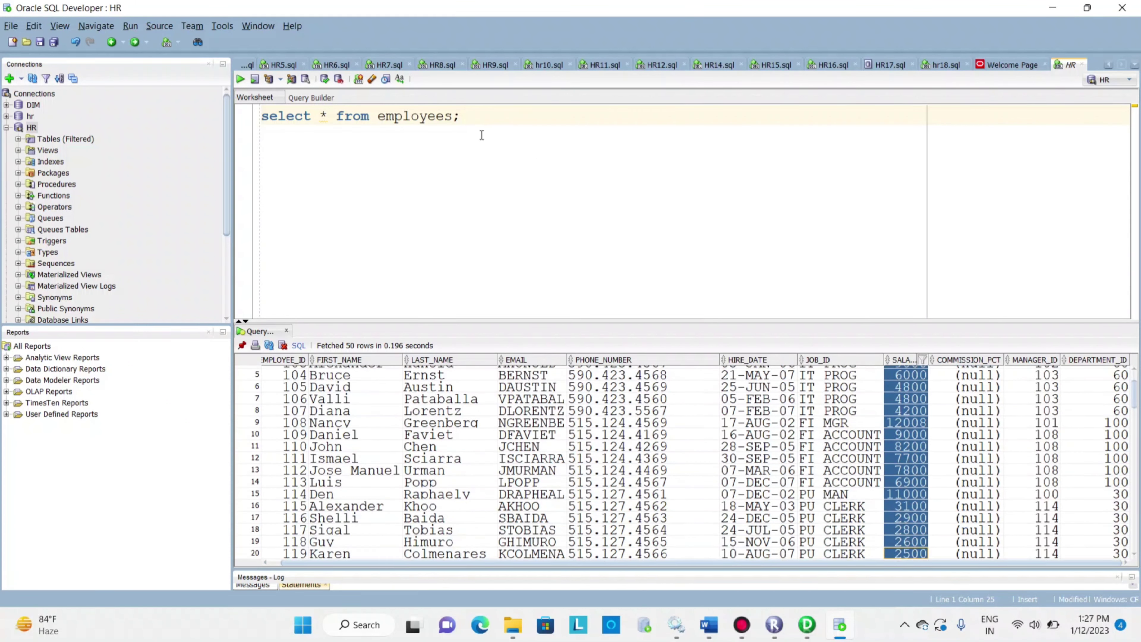
Duplicate the query below the first, change its table to employees_target, run it and browse the returned rows
left_click_drag(462, 116, 307, 123)
key("ctrl+c")
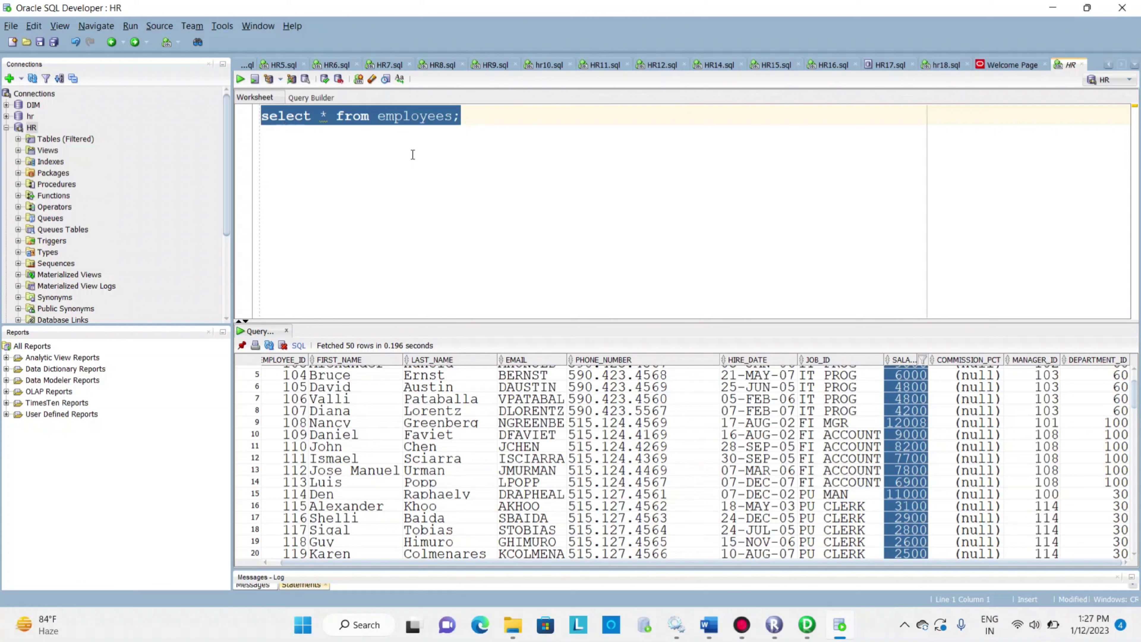
left_click(471, 114)
key("Return")
key("ctrl+v")
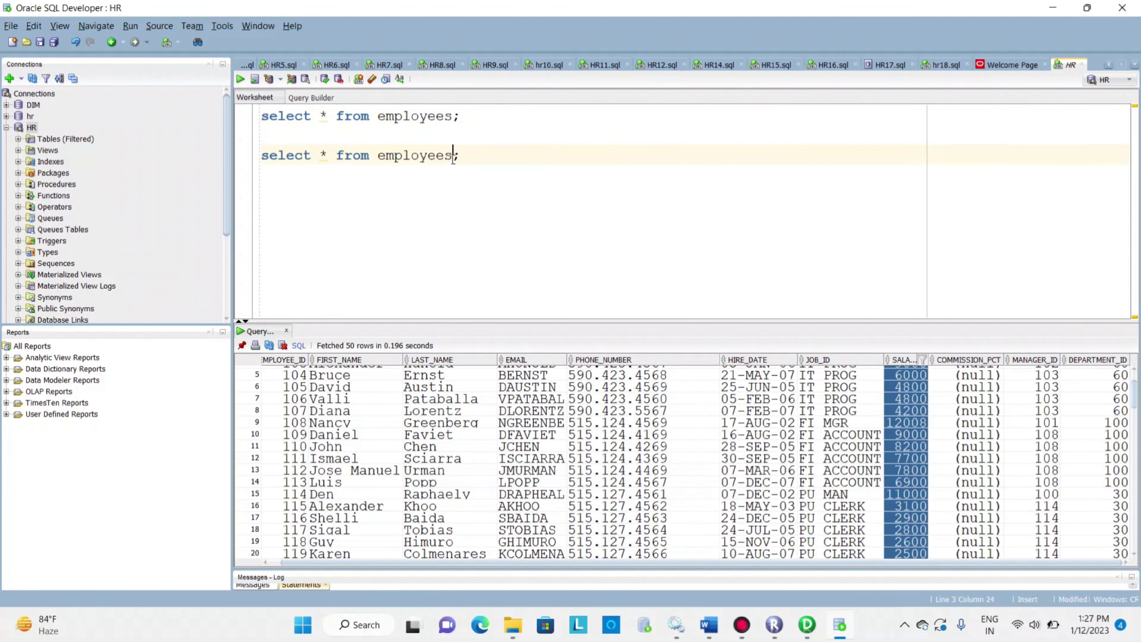
type("target")
key("ctrl+Return")
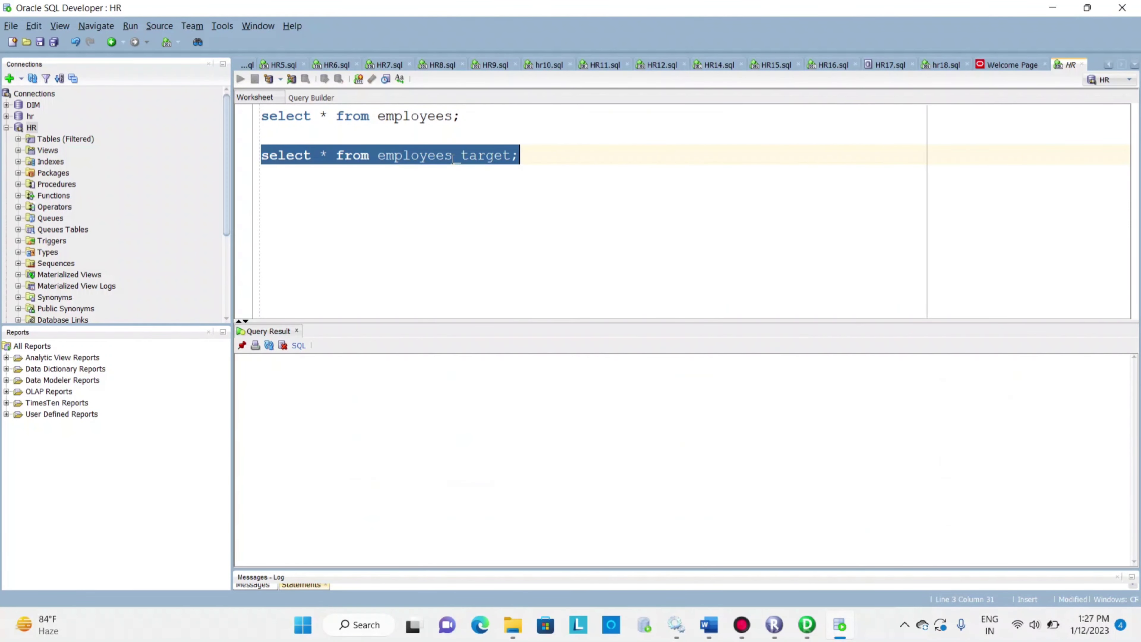
scroll(468, 406, "down", 13)
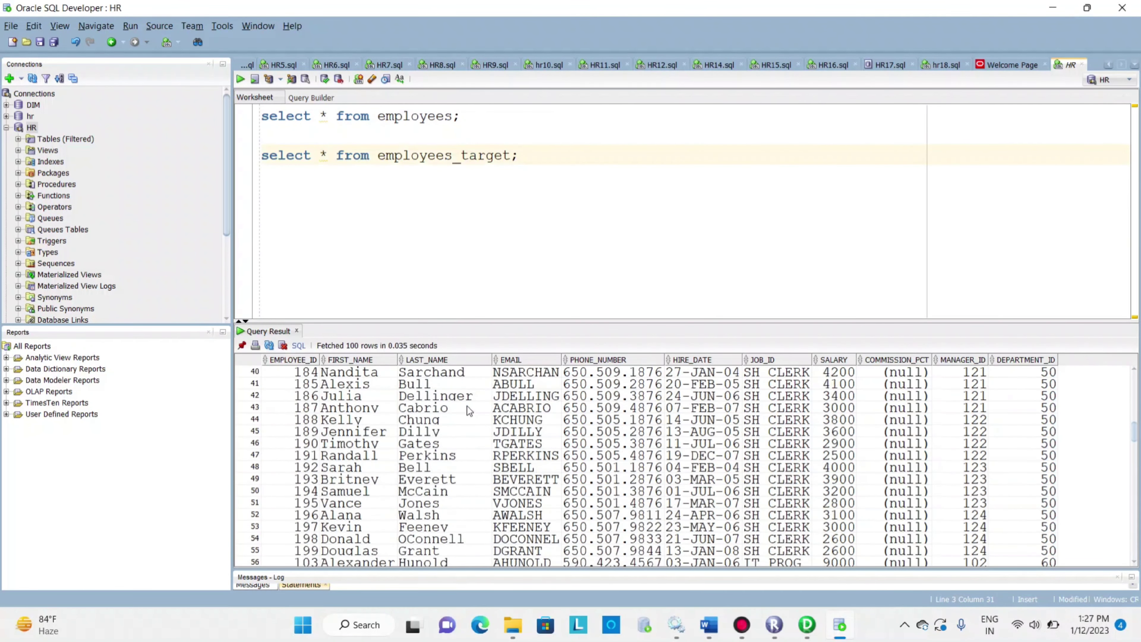
scroll(467, 406, "up", 1)
left_click(543, 165)
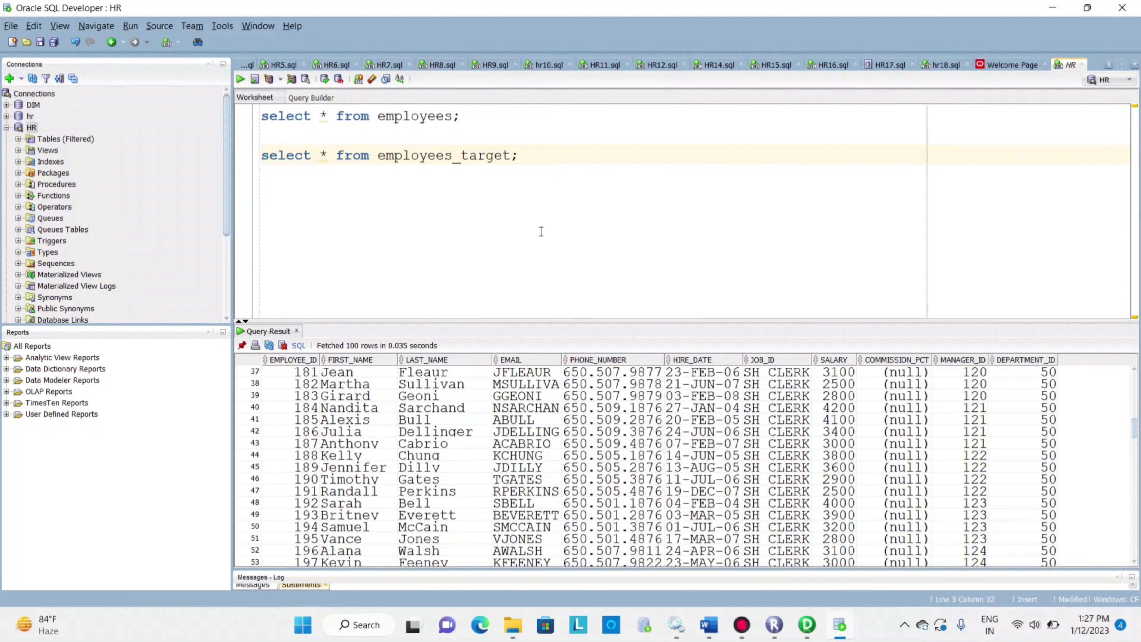
Rerun the employees query and examine the values in the SALARY column
left_click(463, 116)
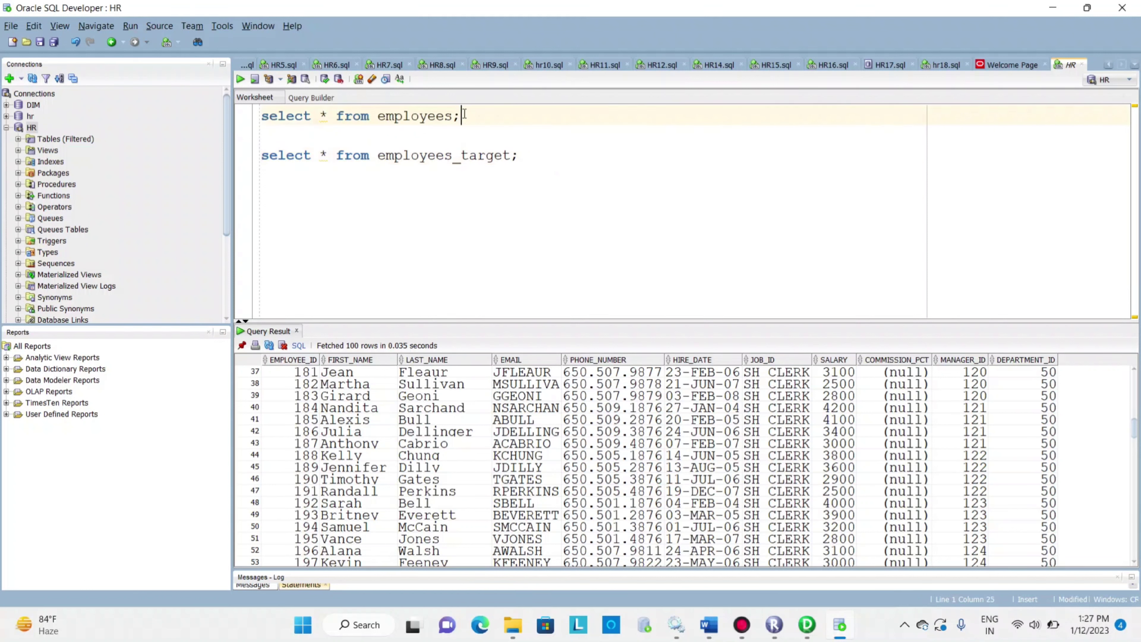
key("ctrl+Return")
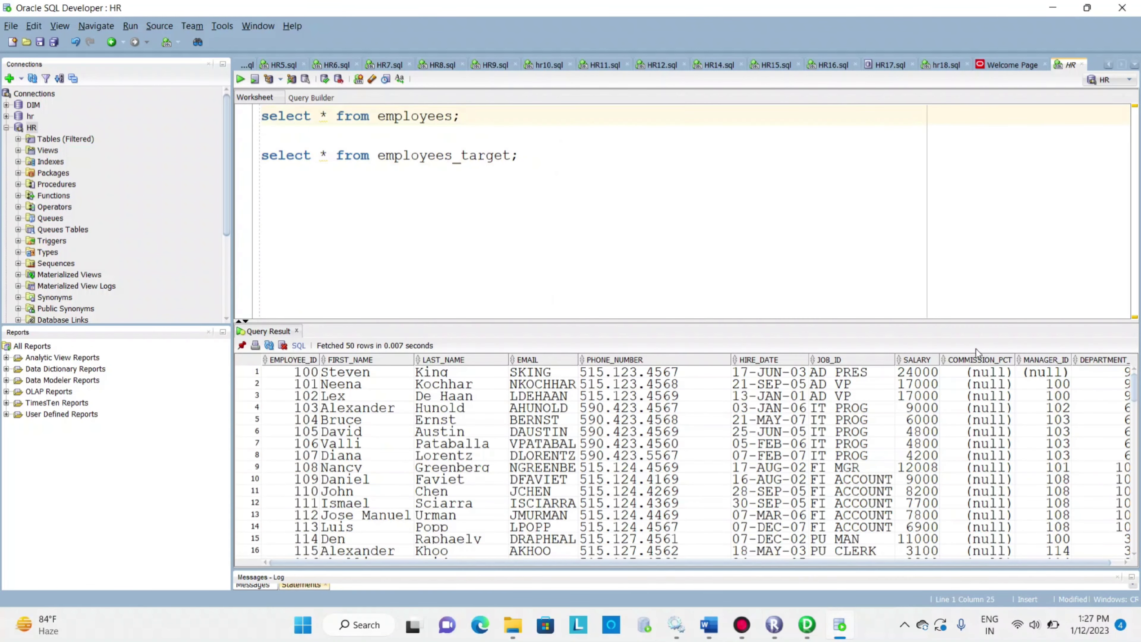
left_click_drag(940, 383, 944, 467)
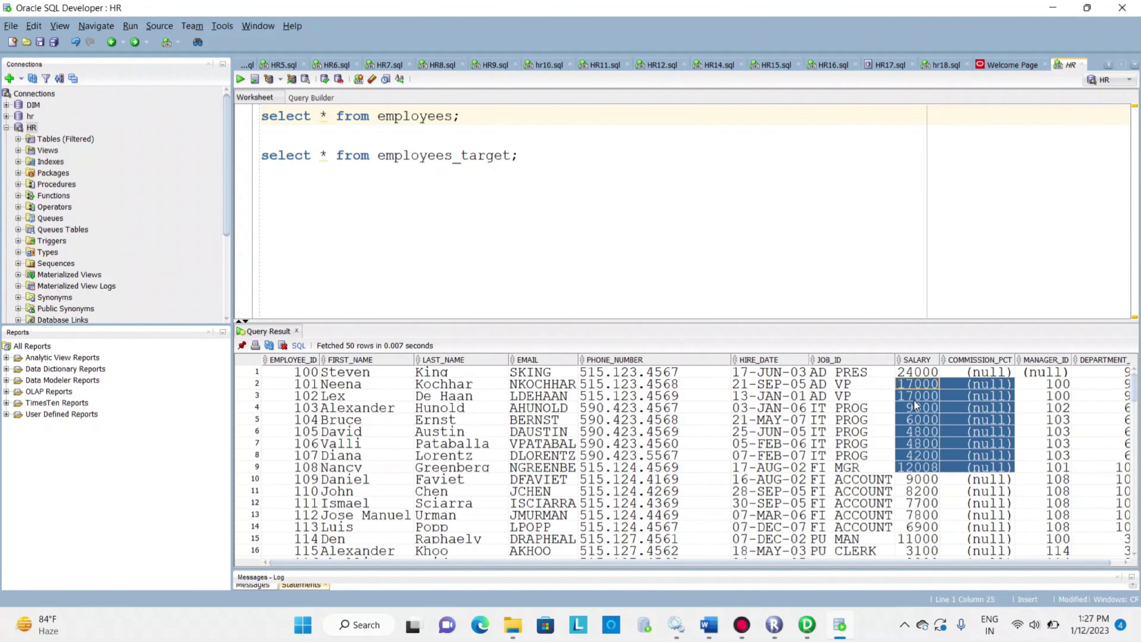
left_click(917, 396)
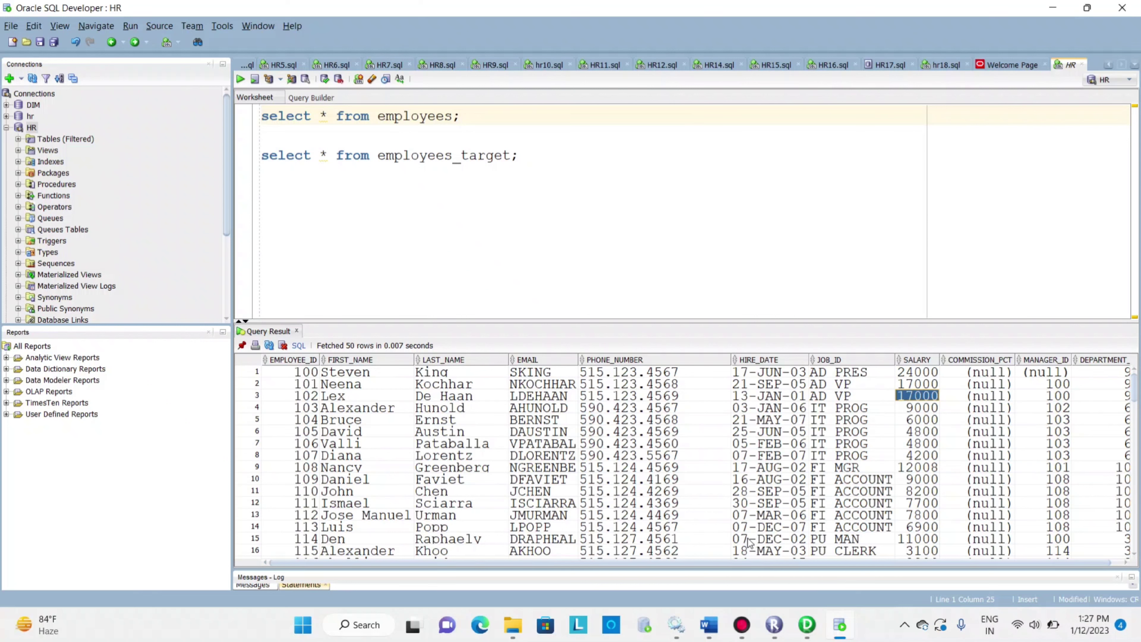
In PowerCenter Designer, add an output-only port named max_sal after DEPARTMENT_ID in the AGGTRANS aggregator transformation
left_click(808, 625)
double_click(733, 225)
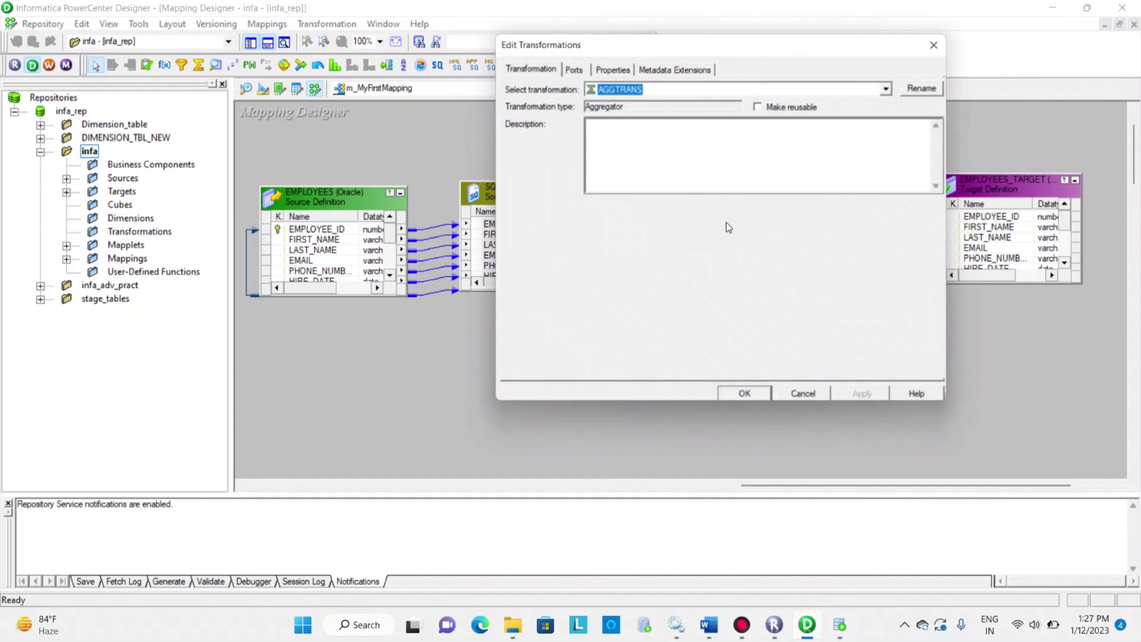
left_click(573, 69)
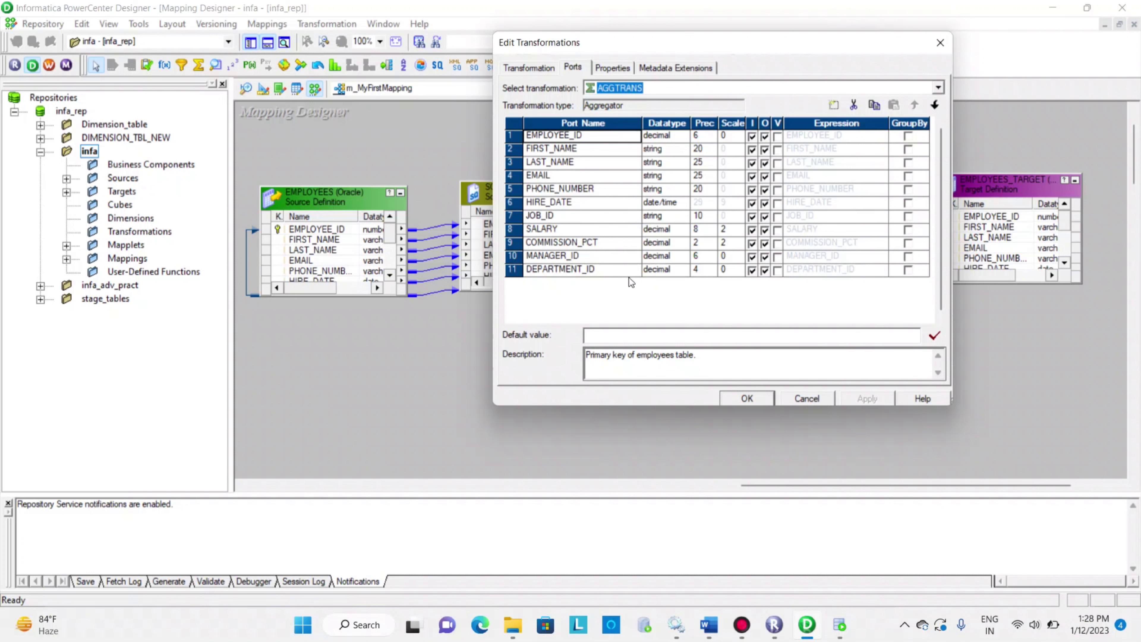
left_click(625, 268)
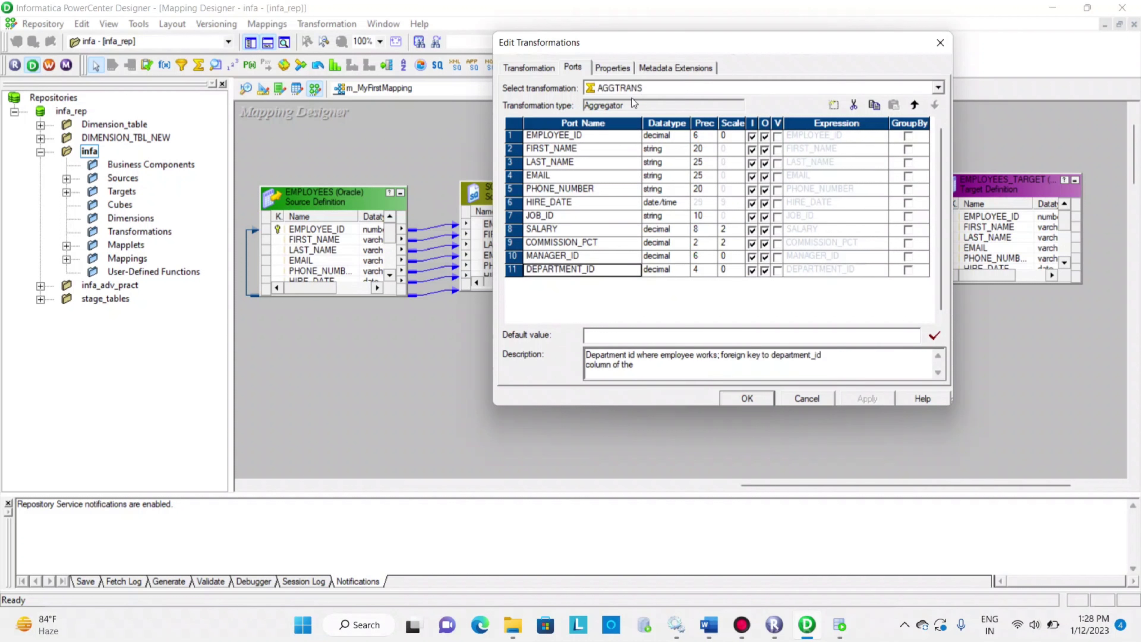
left_click(837, 108)
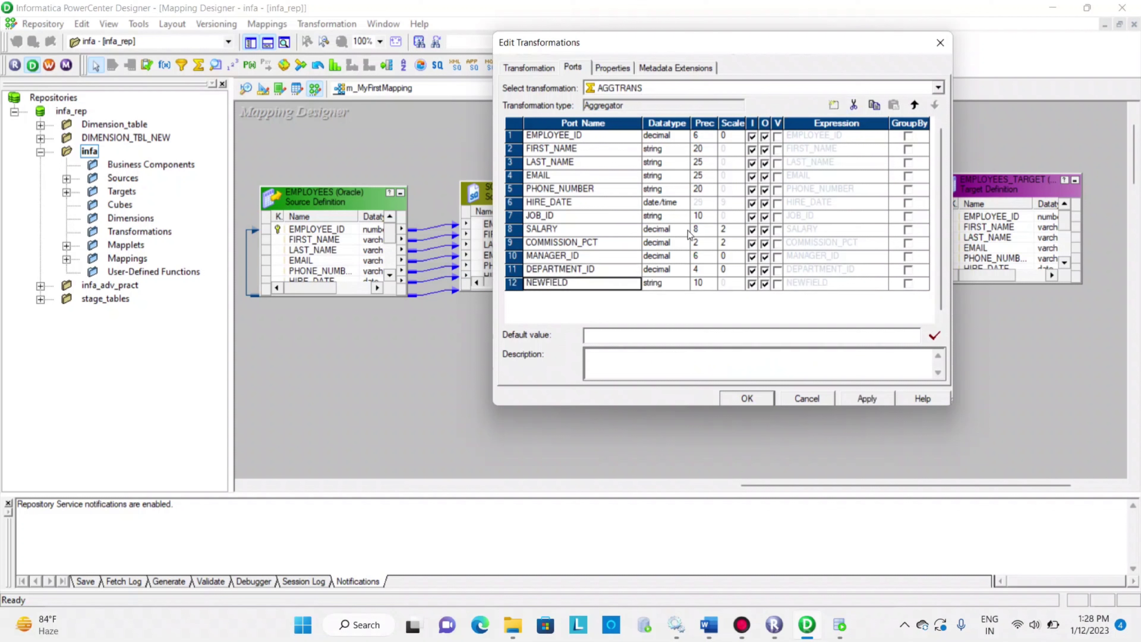
left_click(568, 284)
double_click(568, 284)
type("m")
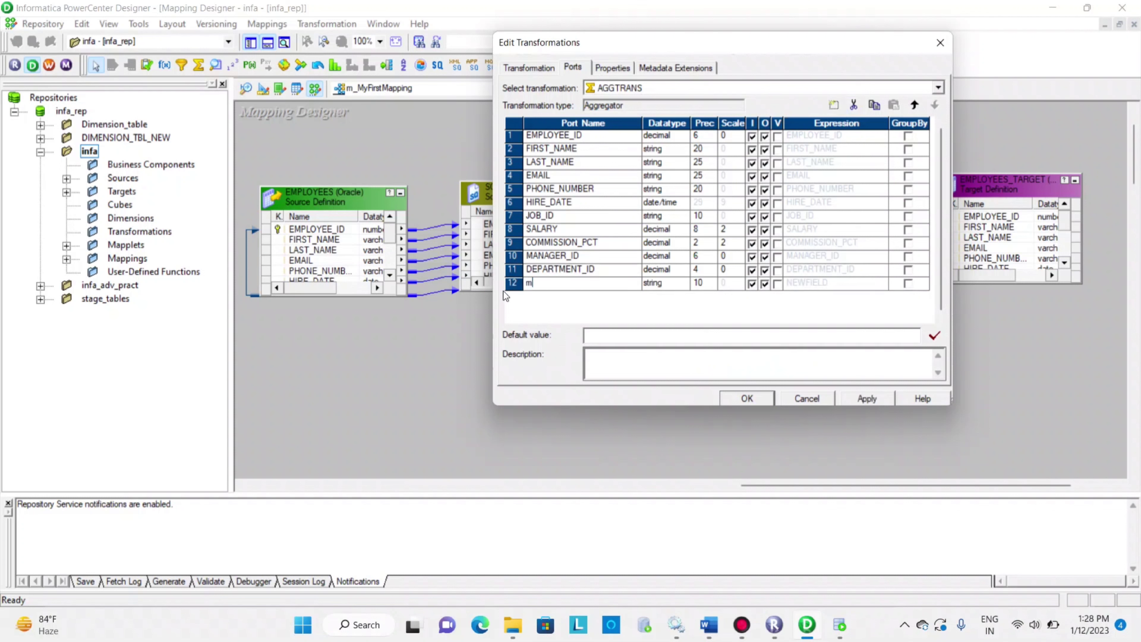
type("ax_sal")
left_click(752, 284)
left_click(752, 284)
Replace the expression of the max_sal port with MAX(SALARY), using the aggregate Max function and the SALARY port
left_click(873, 283)
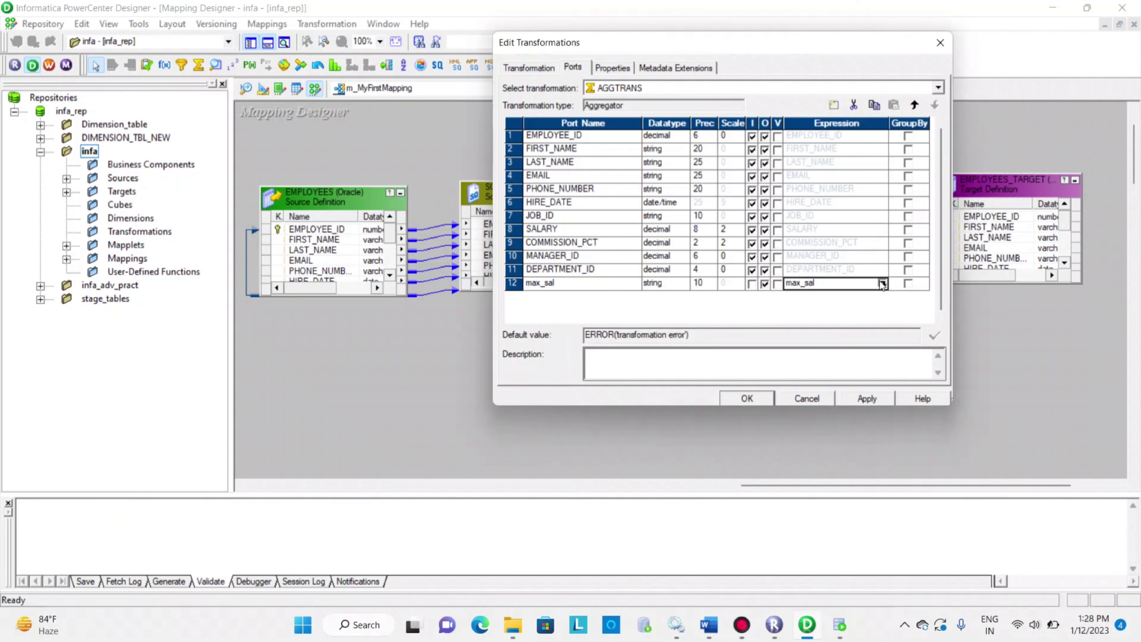
left_click(882, 283)
left_click_drag(648, 370, 519, 365)
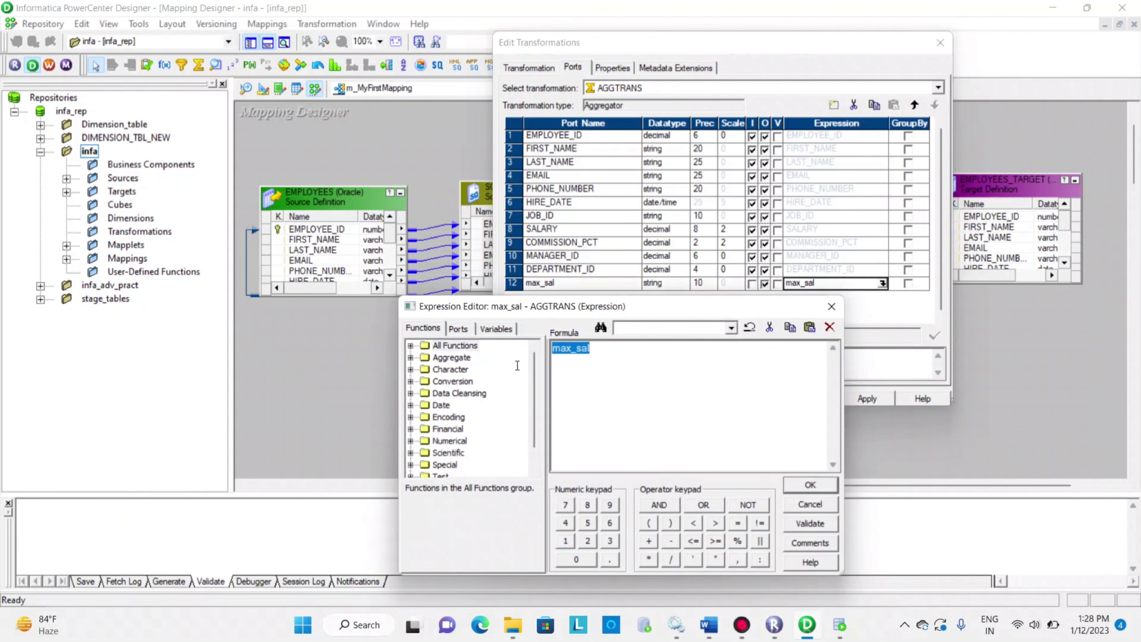
key("Delete")
left_click(467, 329)
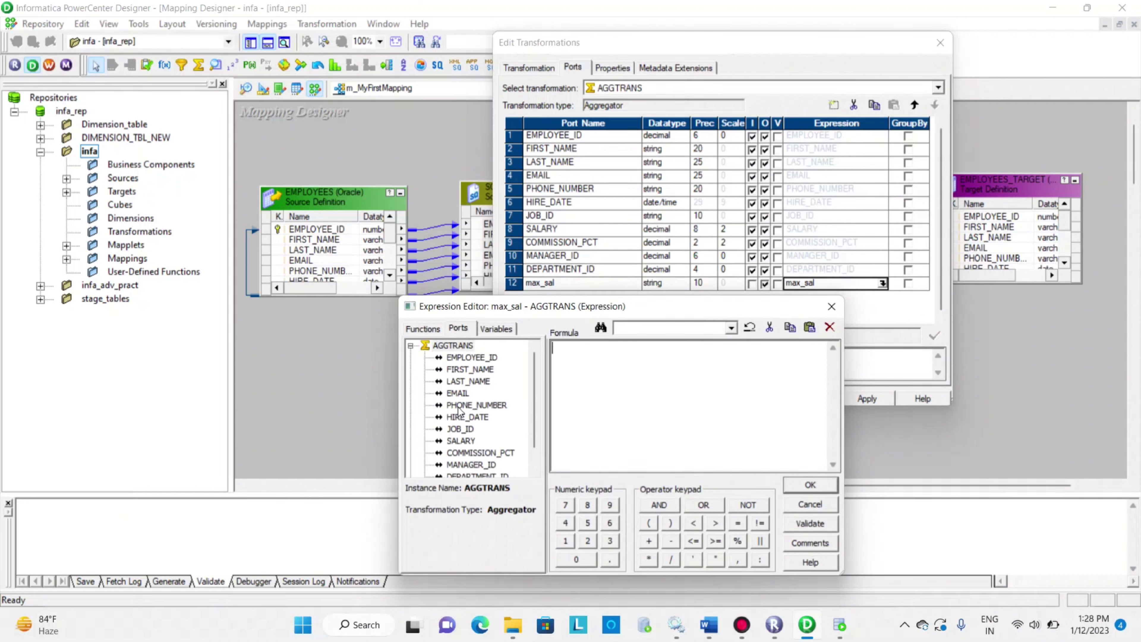
left_click(430, 332)
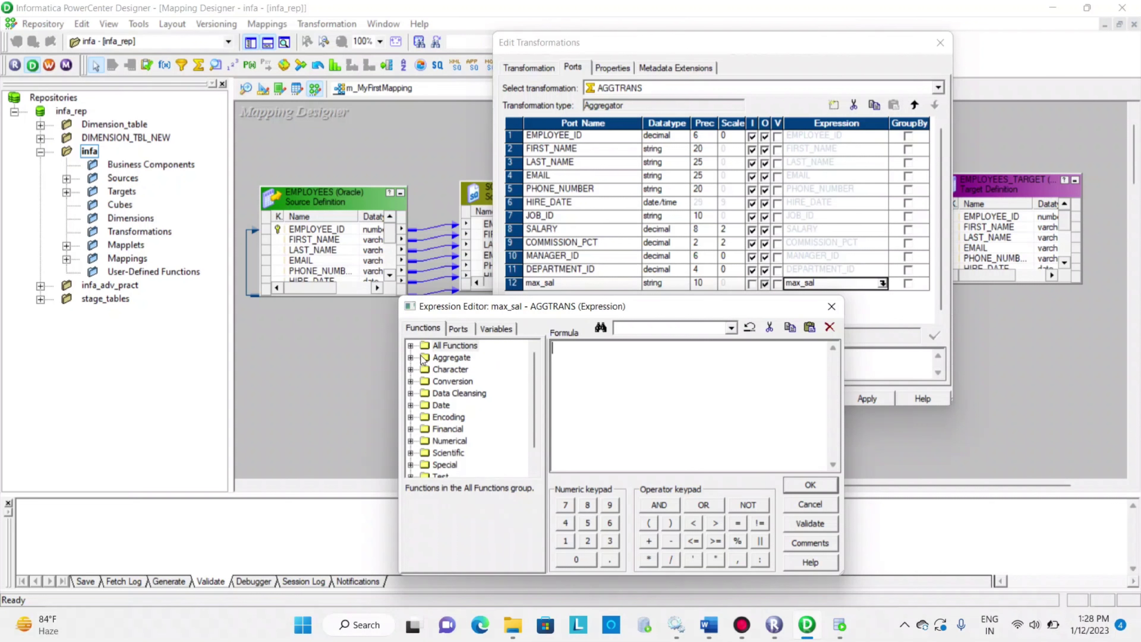
left_click(410, 358)
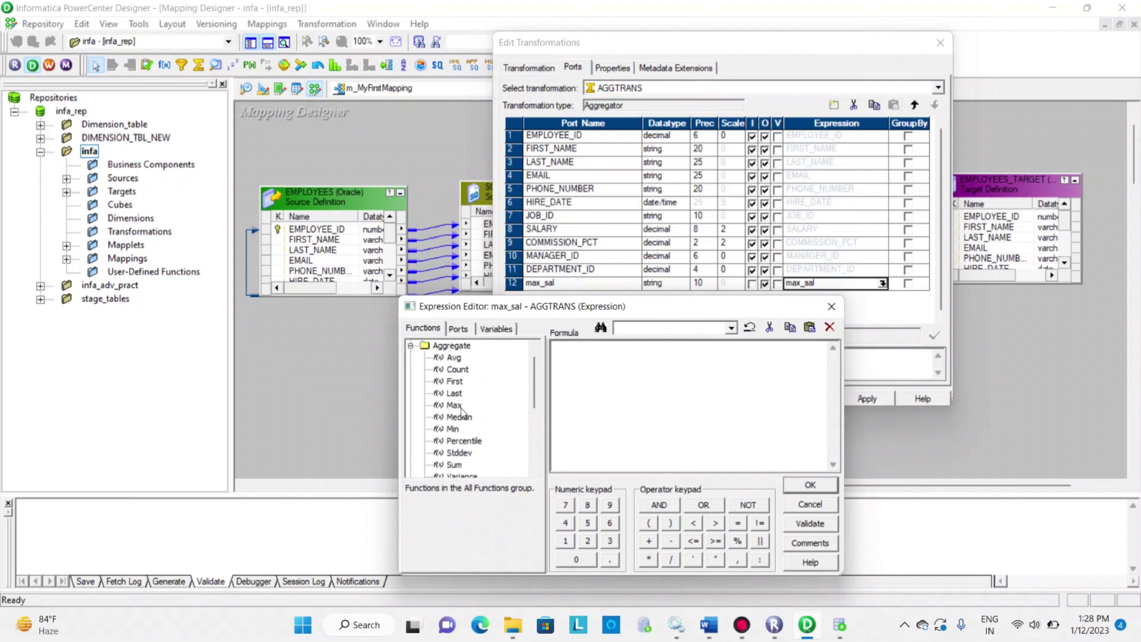
scroll(461, 409, "down", 1)
scroll(468, 413, "up", 1)
left_click(456, 407)
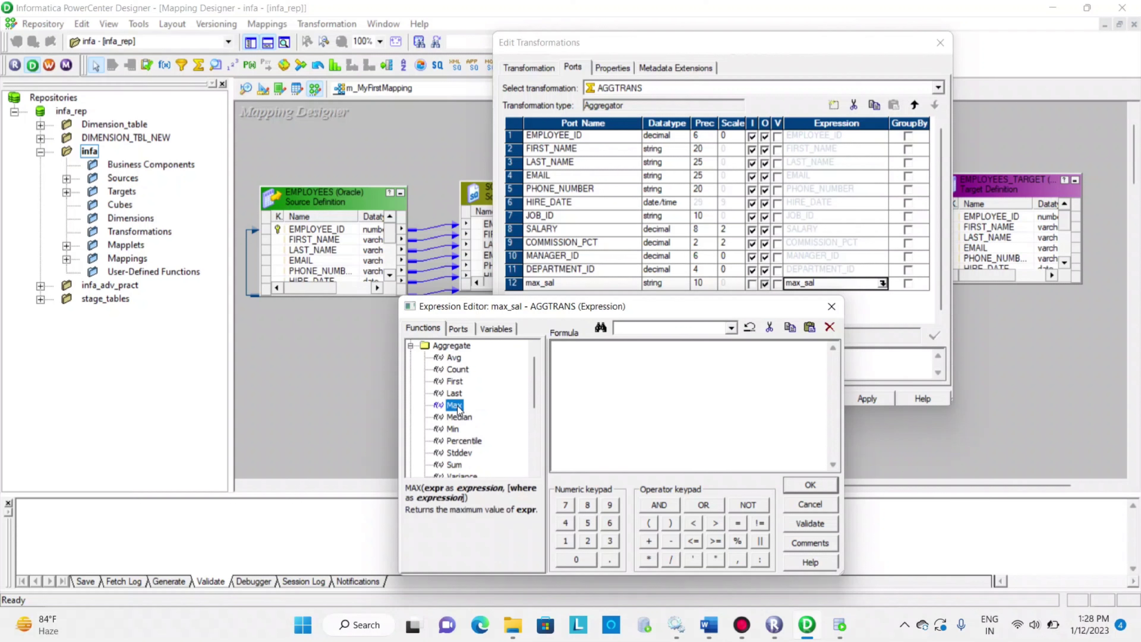
double_click(457, 406)
left_click(459, 328)
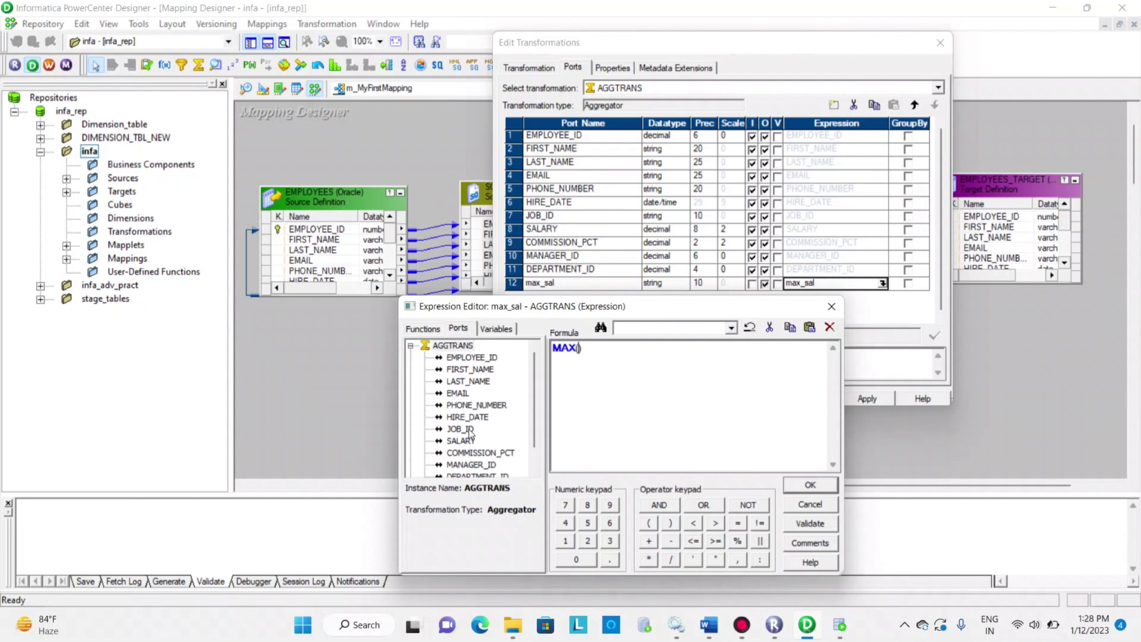
double_click(462, 440)
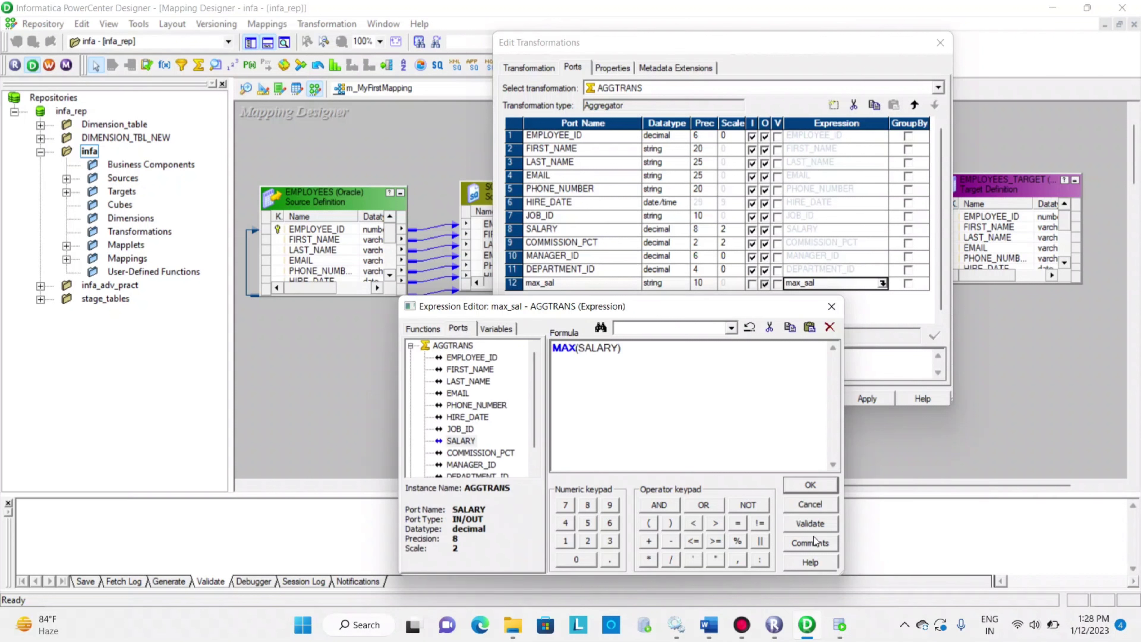
Validate the max_sal expression, accept it and apply the changes to the aggregator transformation
left_click(812, 527)
key("Return")
left_click(811, 485)
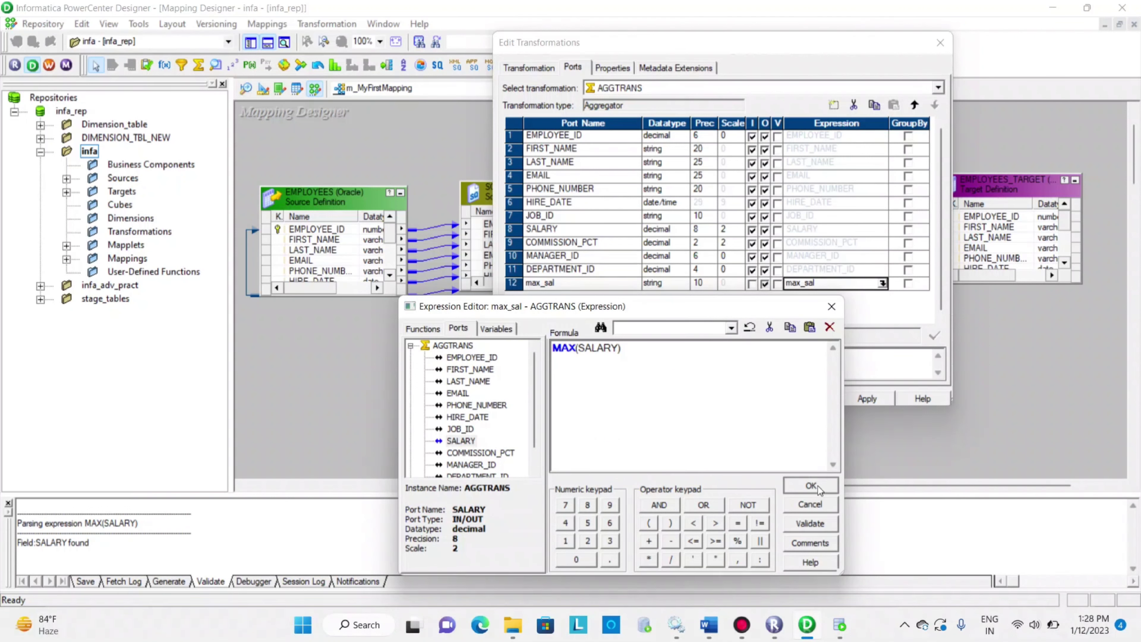
left_click(875, 395)
left_click(742, 400)
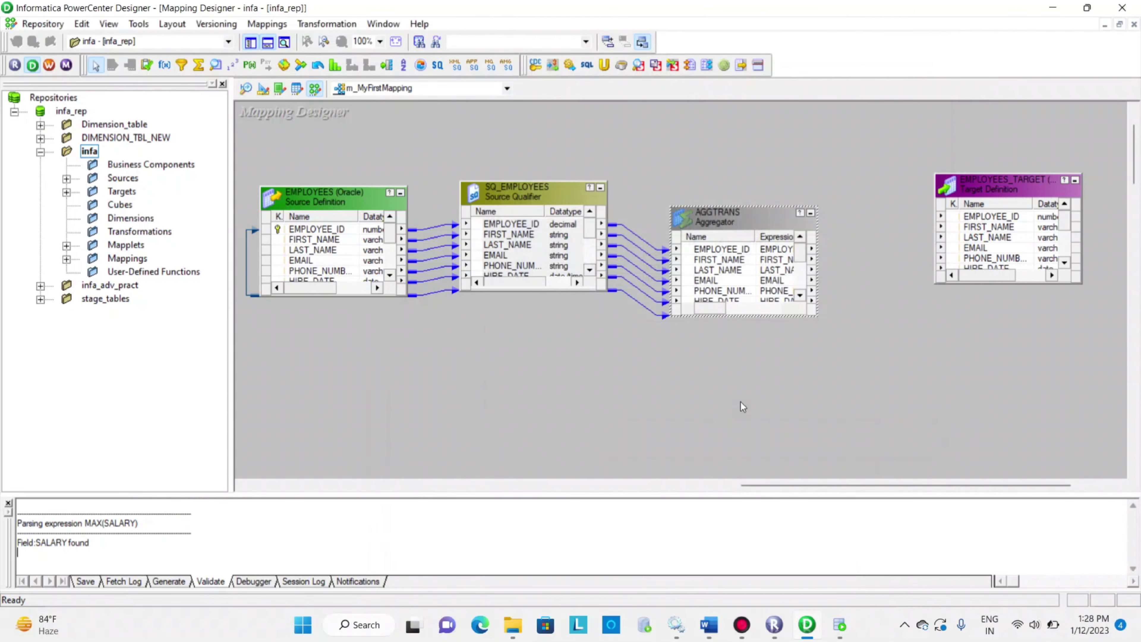
Move the EMPLOYEES_TARGET definition level with the aggregator and review the aggregator's port list and max_sal expression
left_click(963, 190)
left_click_drag(963, 189, 964, 223)
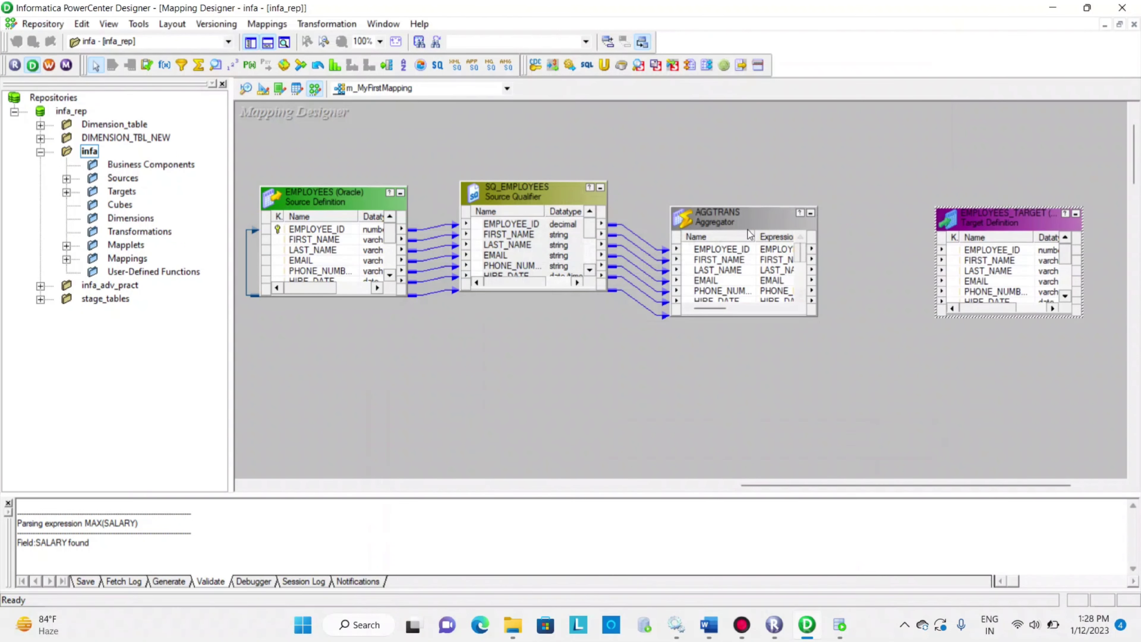
double_click(731, 218)
left_click(587, 68)
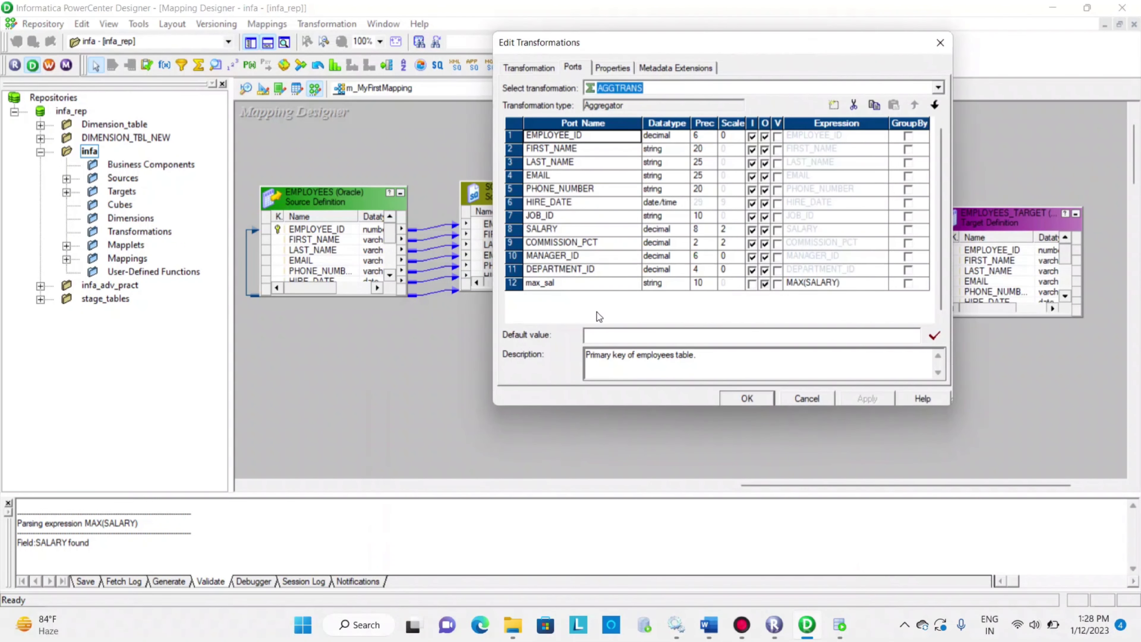
left_click(815, 403)
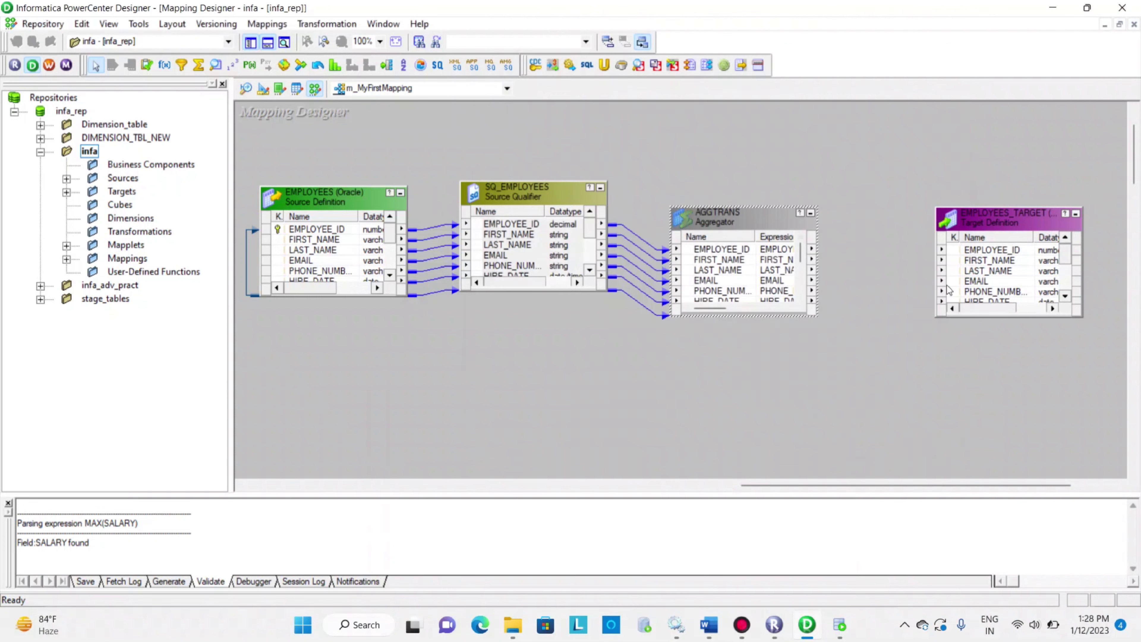
Reposition the EMPLOYEES_TARGET definition and enlarge both it and the AGGTRANS aggregator to show all their ports
left_click_drag(964, 223, 948, 200)
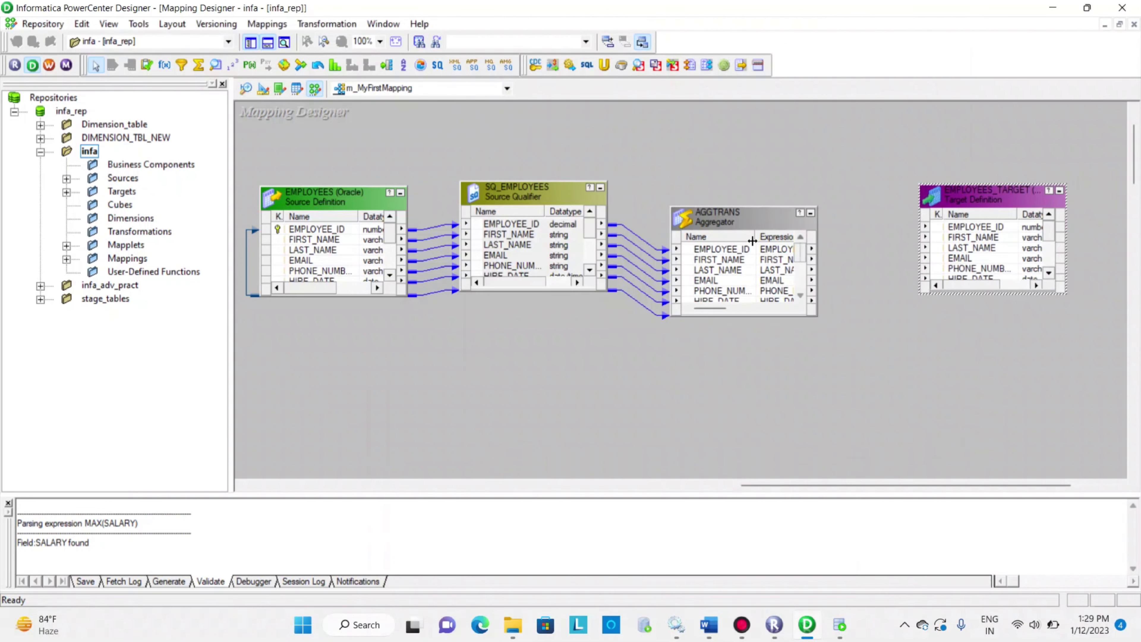
left_click_drag(1061, 293, 1101, 359)
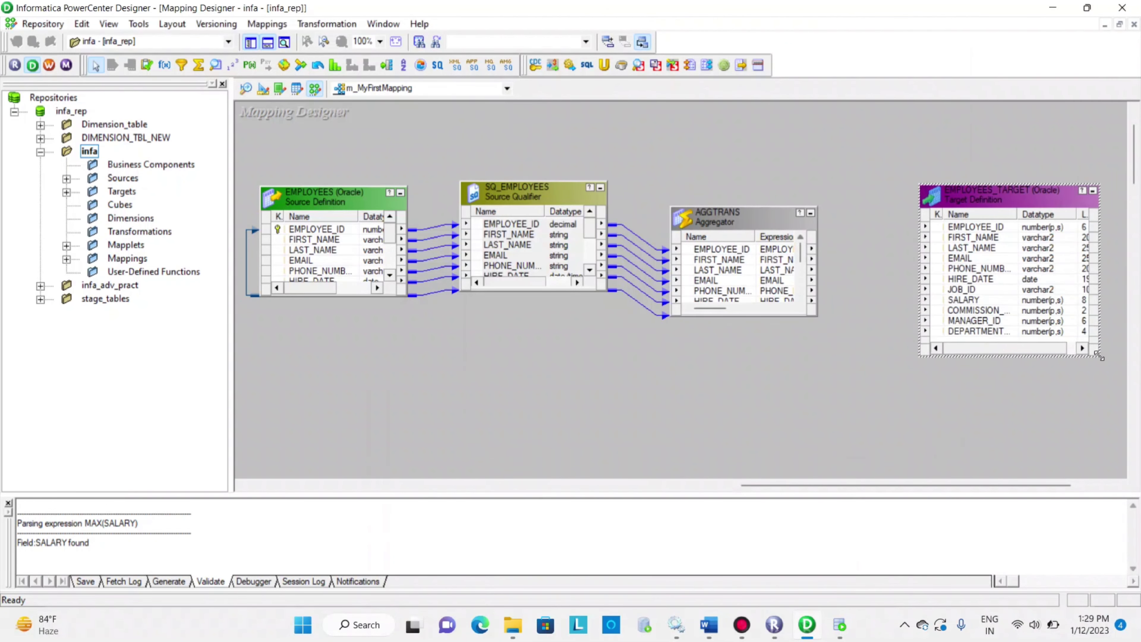
left_click(815, 316)
left_click_drag(819, 314, 869, 400)
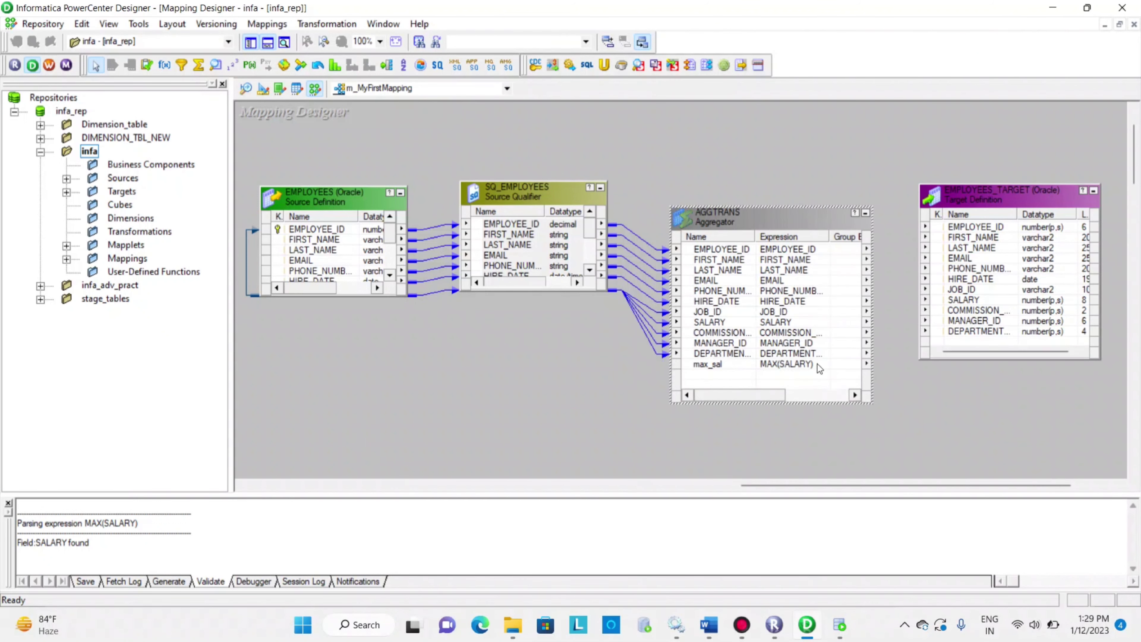
Link the aggregator's EMPLOYEE_ID, FIRST_NAME, LAST_NAME, EMAIL, PHONE_NUMBER and HIRE_DATE ports to the matching columns of EMPLOYEES_TARGET
left_click_drag(687, 250, 917, 227)
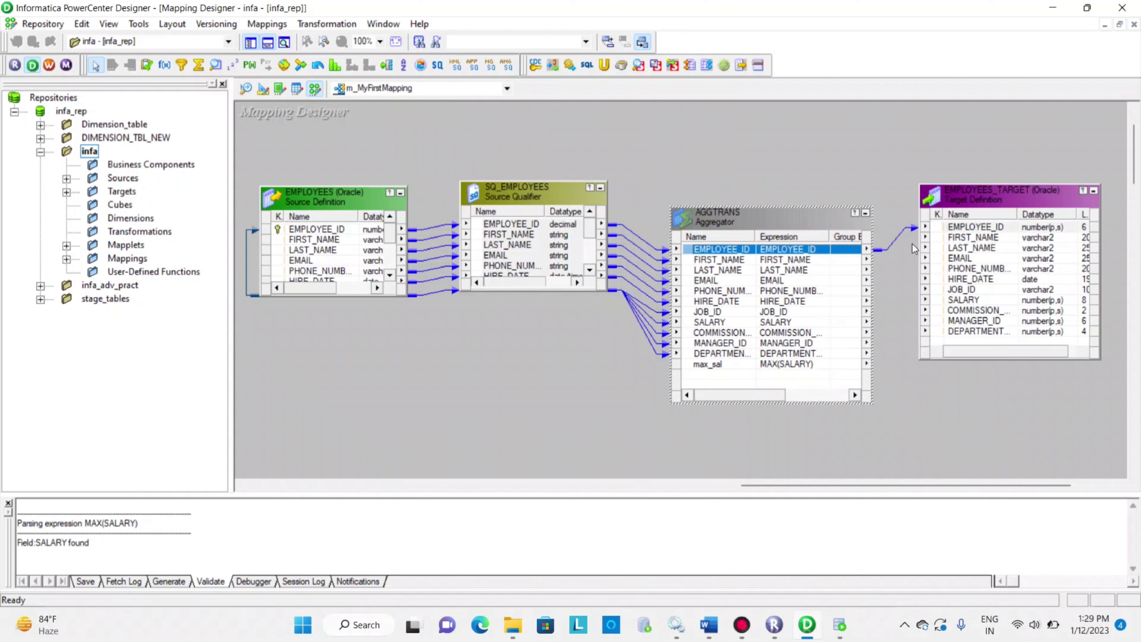
left_click_drag(694, 261, 915, 265)
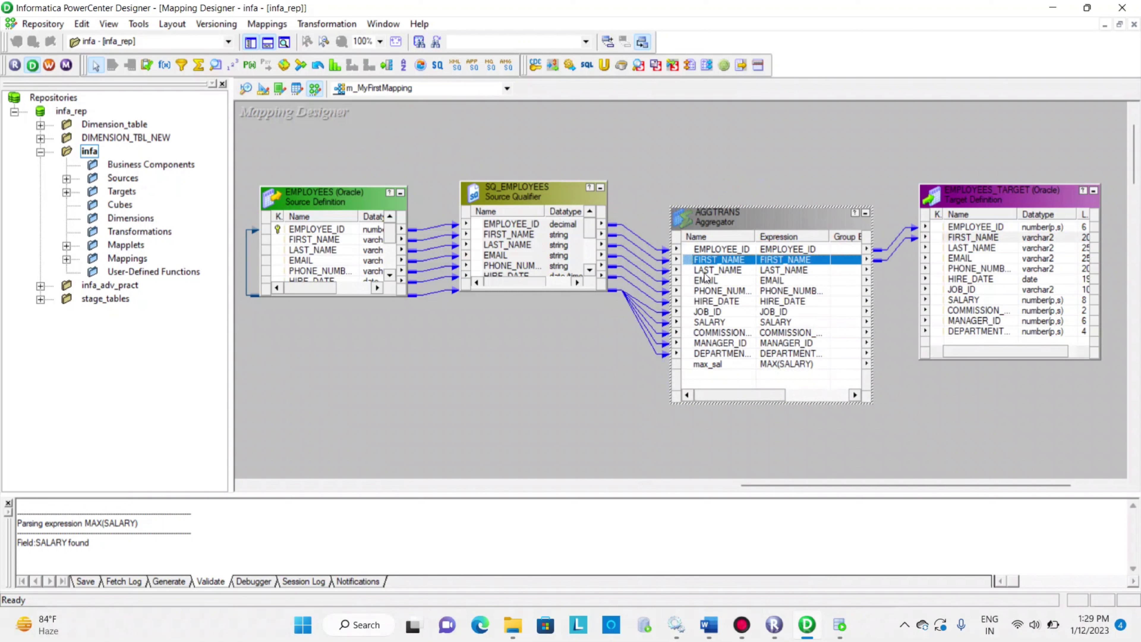
left_click_drag(704, 272, 945, 247)
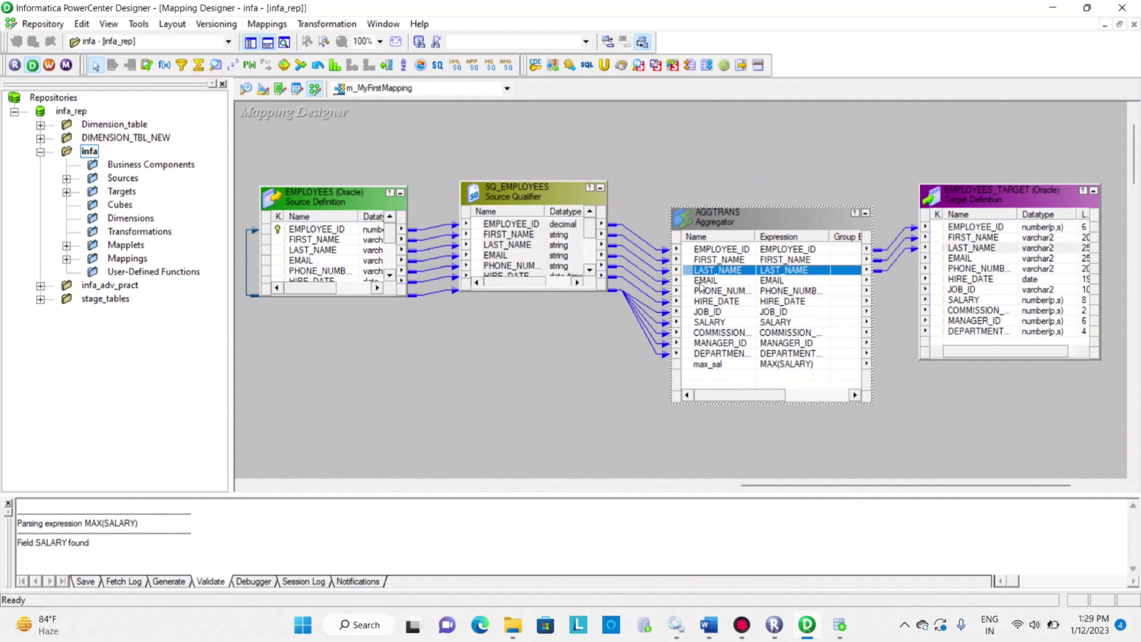
left_click_drag(701, 280, 944, 258)
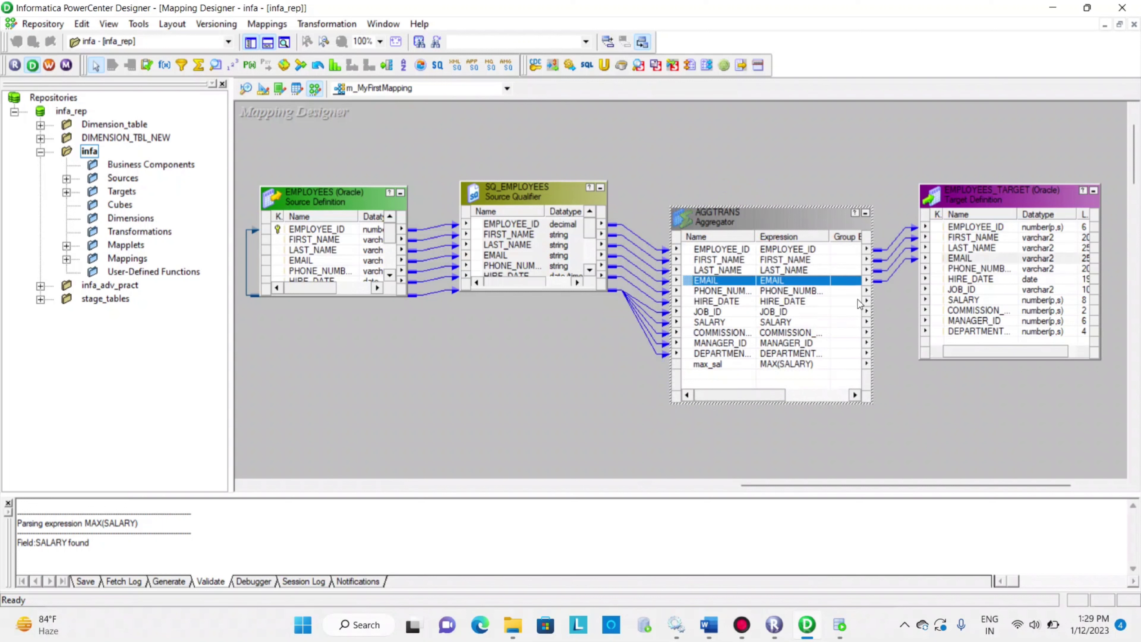
left_click_drag(701, 291, 941, 271)
left_click_drag(691, 302, 941, 279)
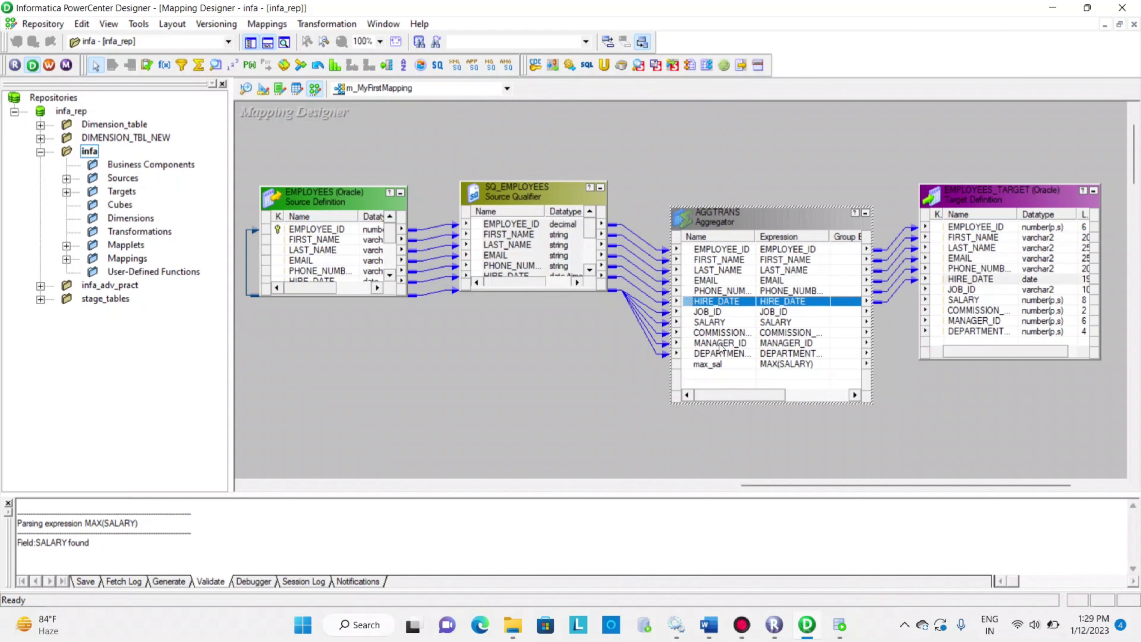
left_click(687, 363)
left_click_drag(687, 363, 936, 331)
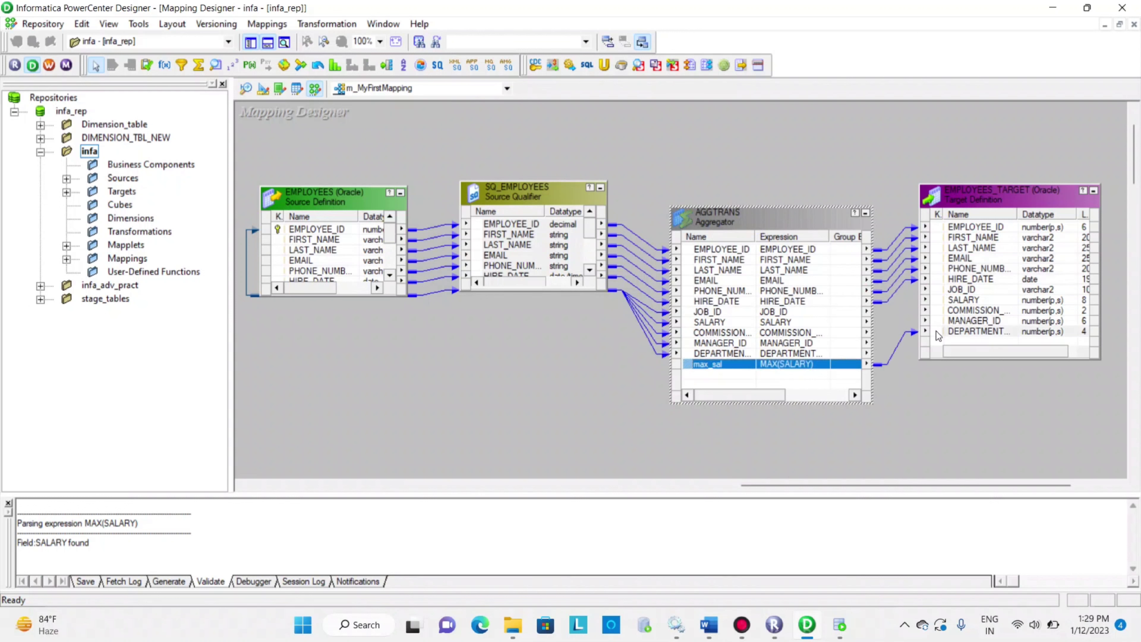
left_click(894, 340)
key("Delete")
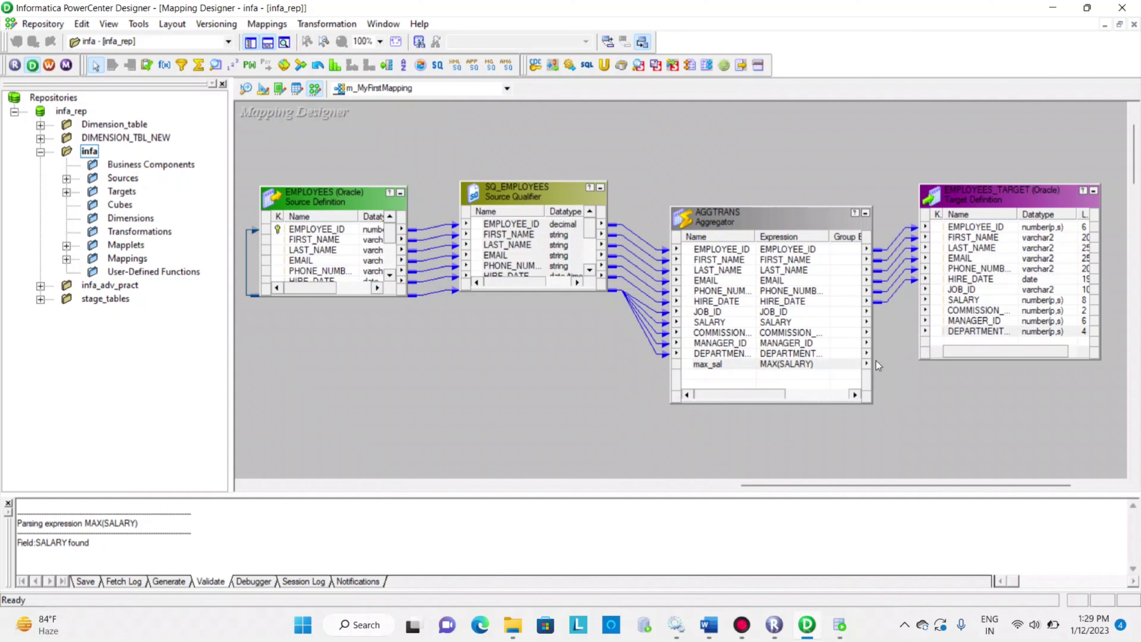
Link the aggregator's DEPARTMENT_ID port to the target's DEPARTMENT_ID column and max_sal to the target's SALARY column
left_click_drag(695, 353, 971, 331)
left_click_drag(691, 366, 940, 304)
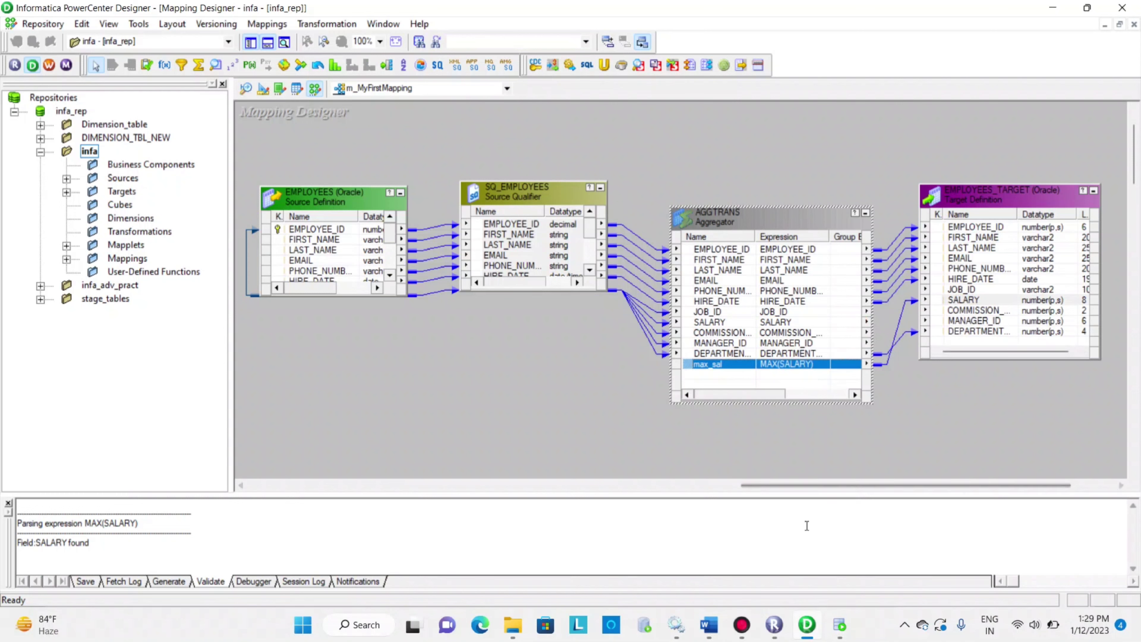
Switch to Oracle SQL Developer and examine the SALARY values in the employees query result
left_click(838, 628)
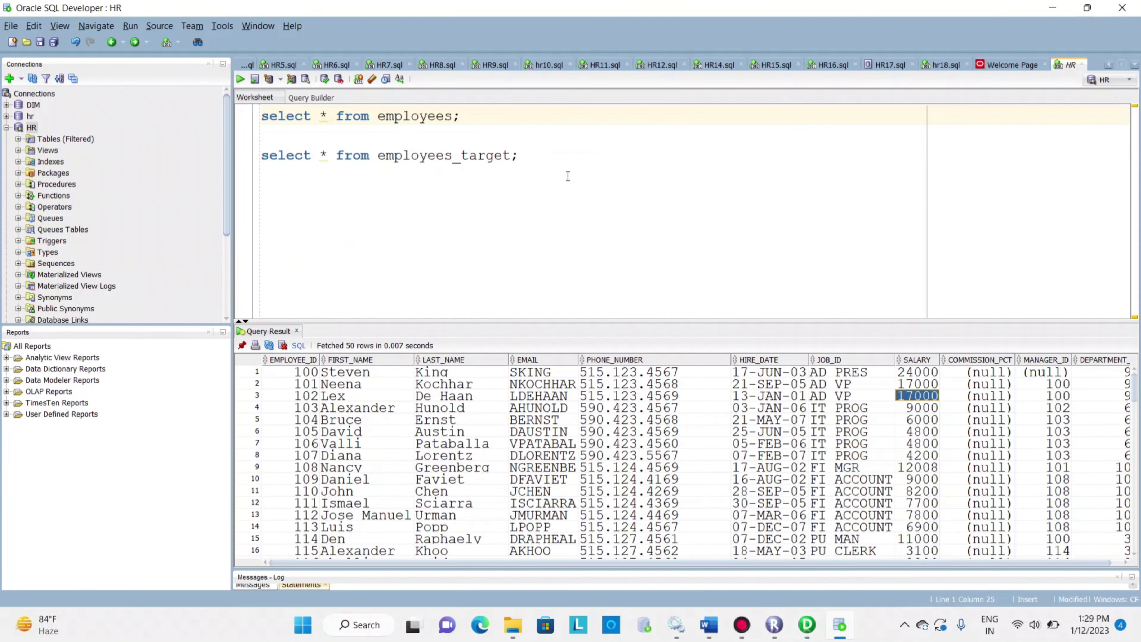
left_click(519, 166)
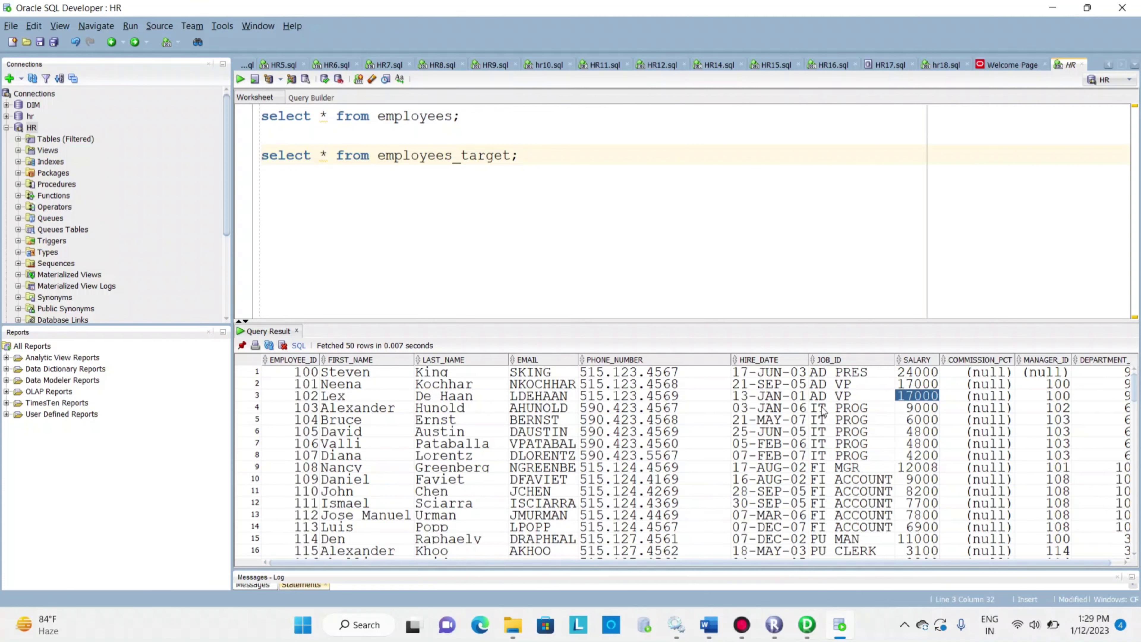
key("alt+Tab")
key("alt+Tab")
left_click(918, 371)
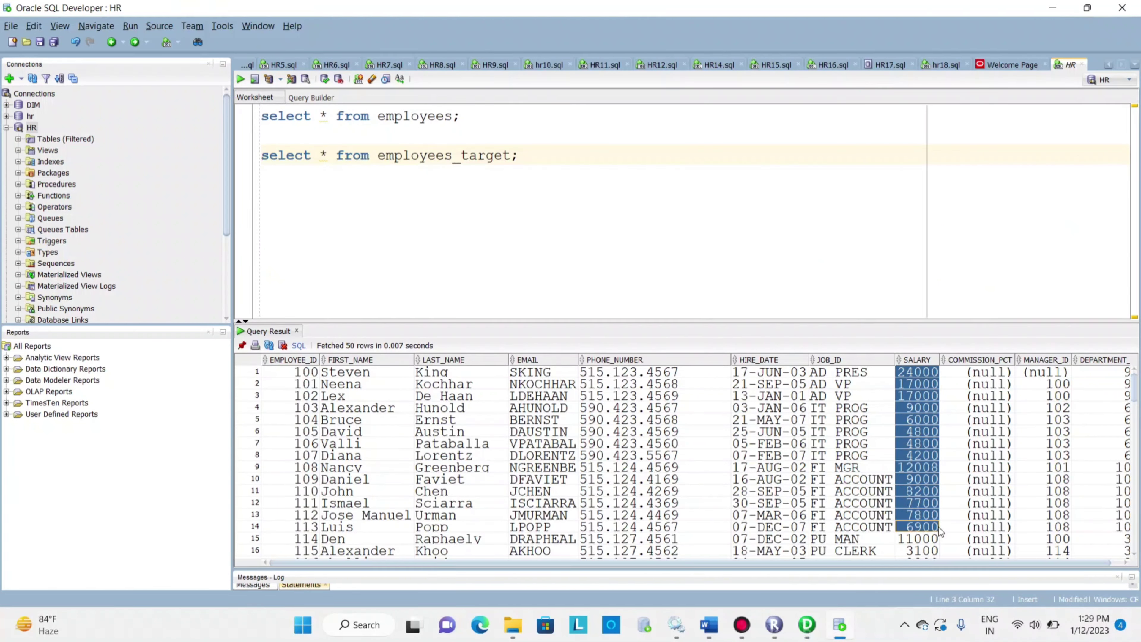
Return to PowerCenter Designer, save the m_MyFirstMapping mapping and read its validation messages
key("alt+Tab")
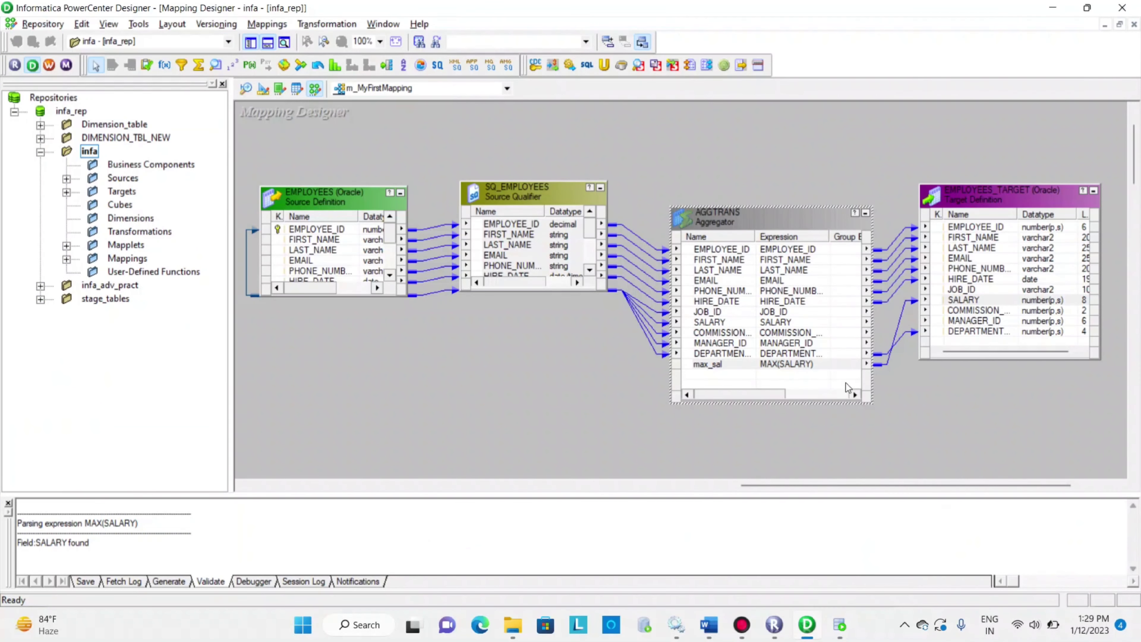
key("ctrl+s")
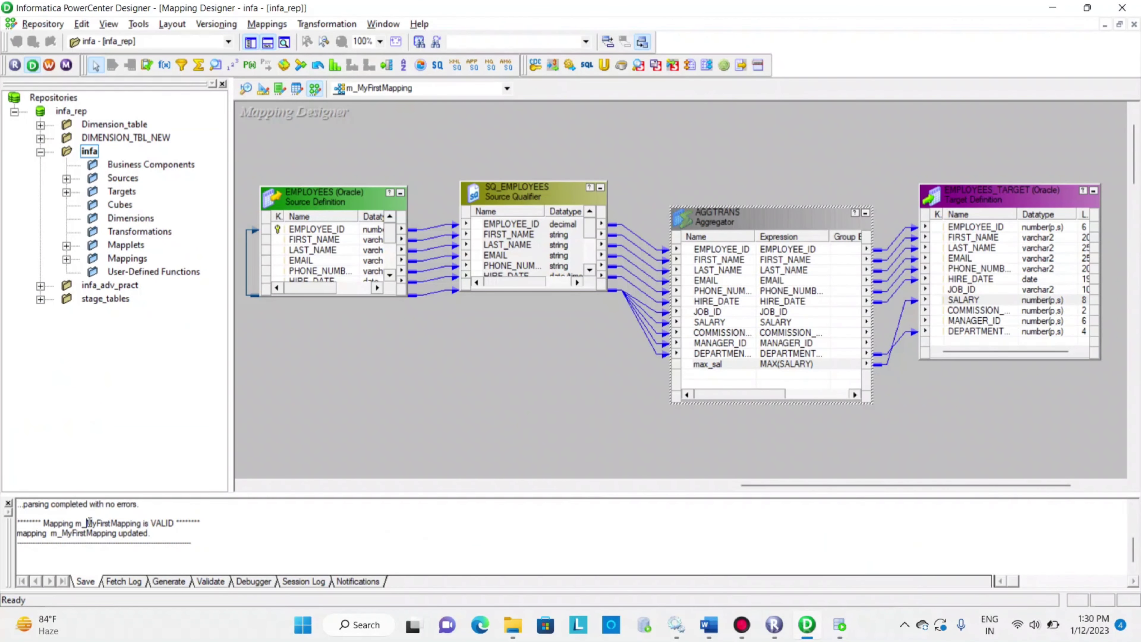
left_click_drag(90, 521, 209, 541)
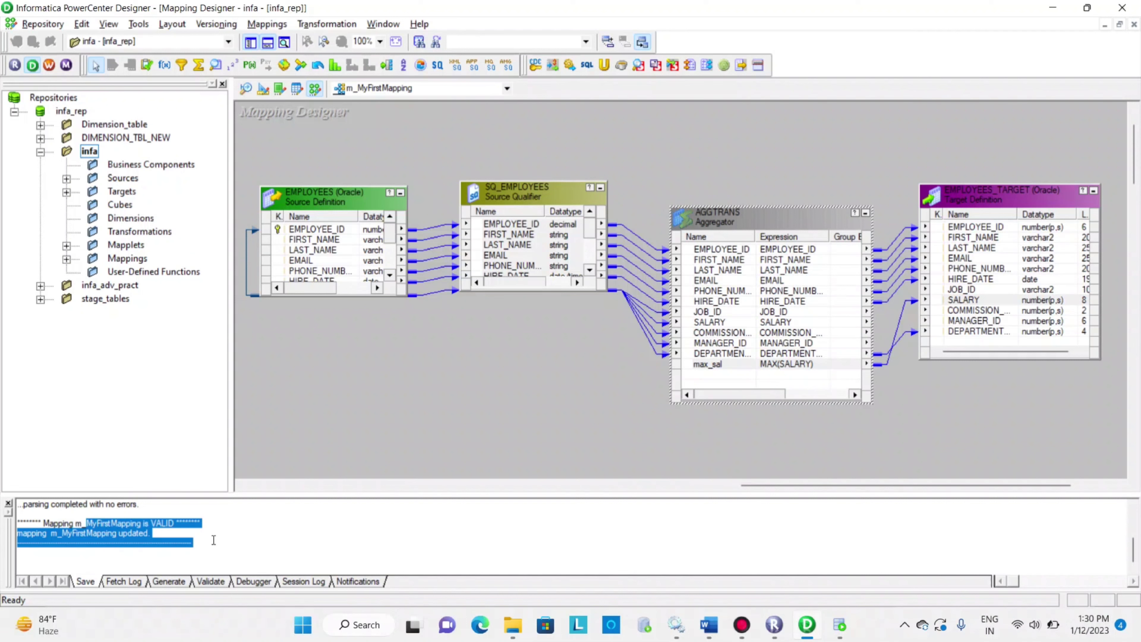
Switch to PowerCenter Workflow Manager and try to refresh the mapping of session s_m_MyFirstMapping in workflow wfl_myFirstMapping
left_click(51, 66)
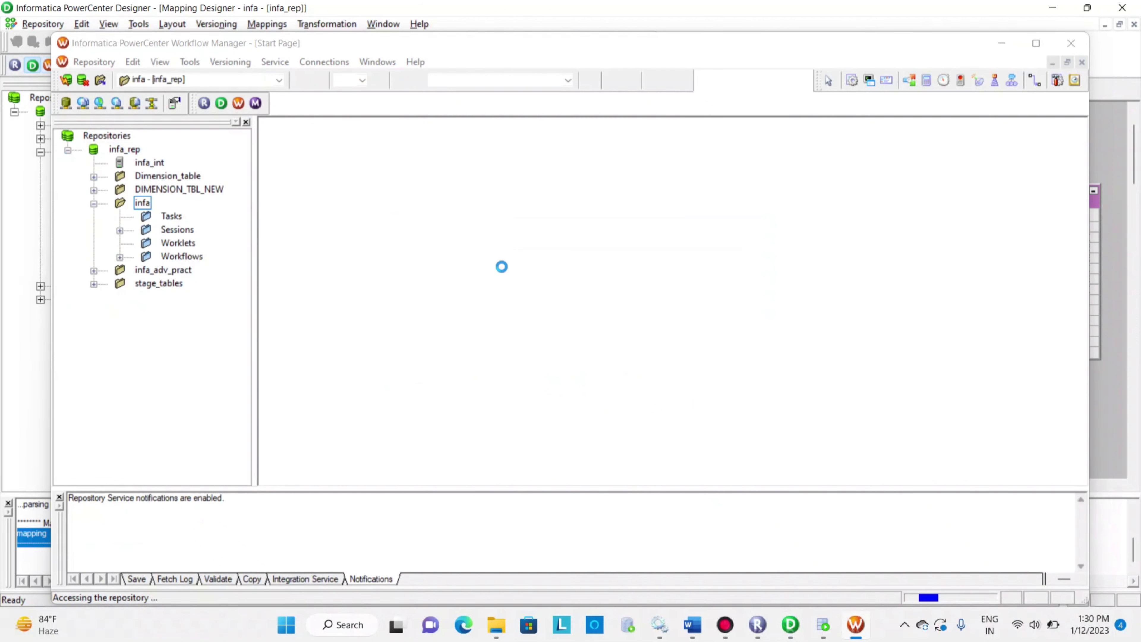
left_click(688, 270)
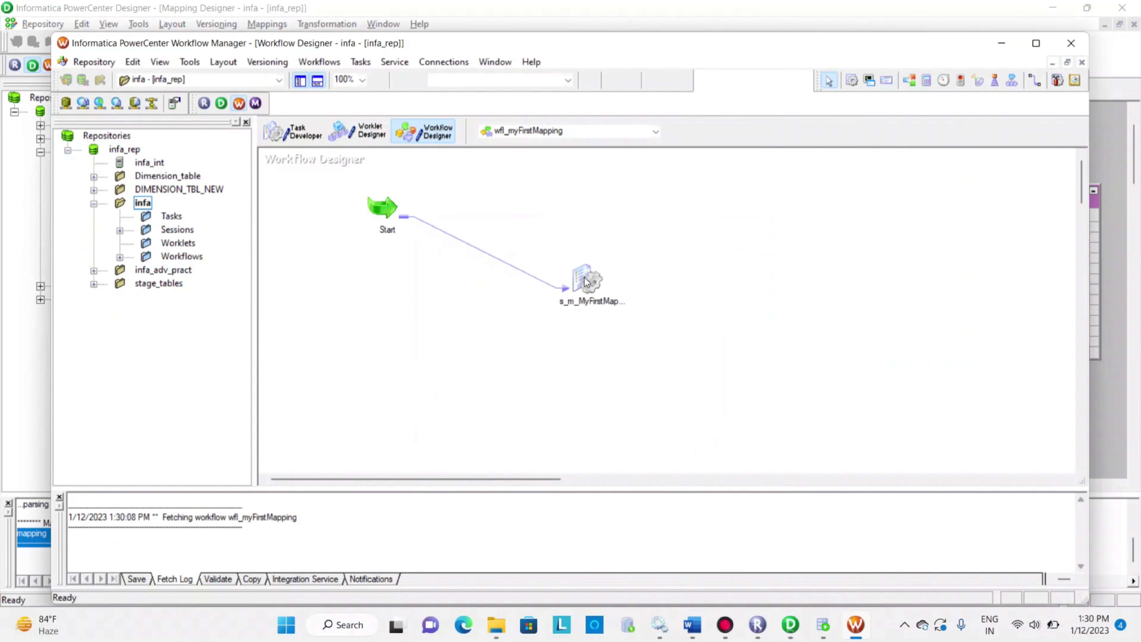
right_click(584, 279)
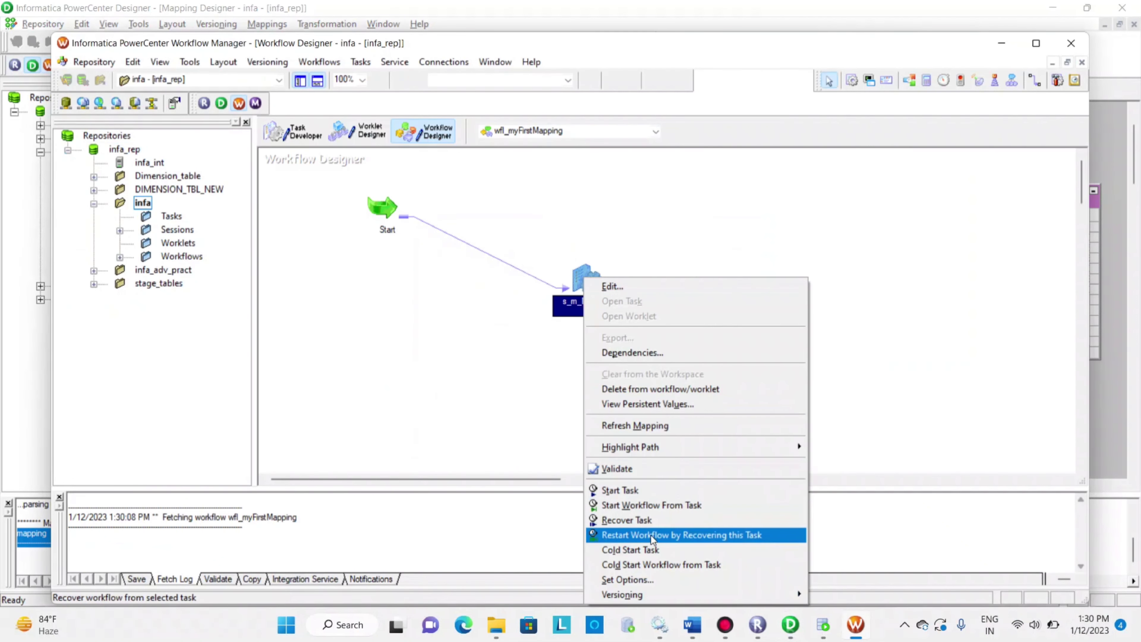
left_click(647, 425)
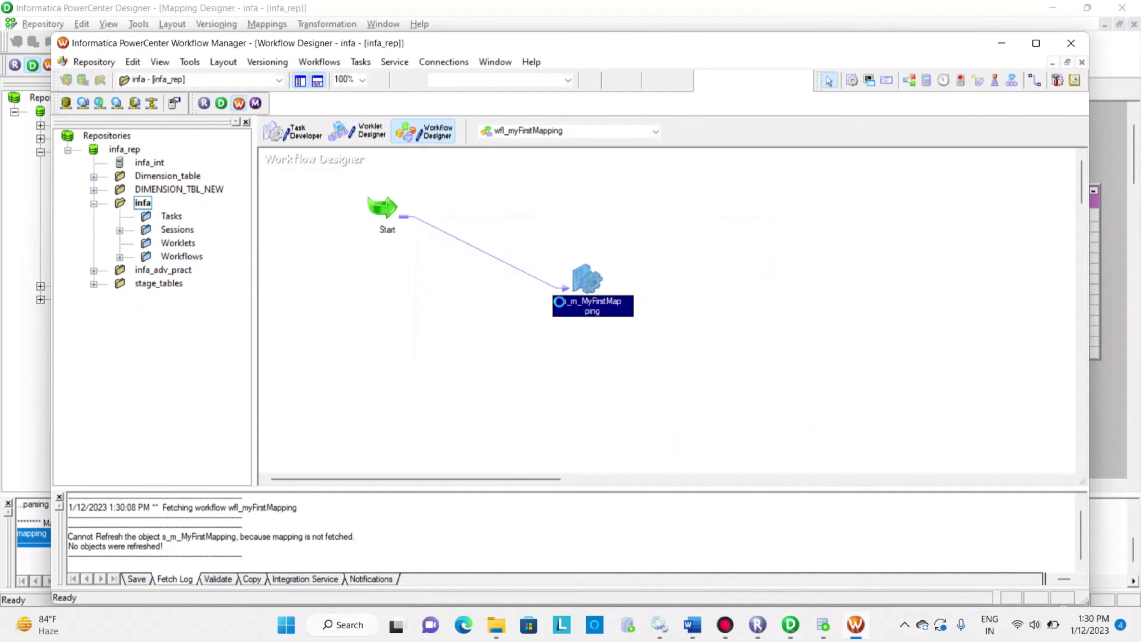
key("ctrl+s")
left_click(695, 370)
Open the s_m_MyFirstMapping session, review its SQ_EMPLOYEES, EMPLOYEES_TARGET and AGGTRANS mapping settings, and accept them
double_click(588, 275)
left_click(390, 157)
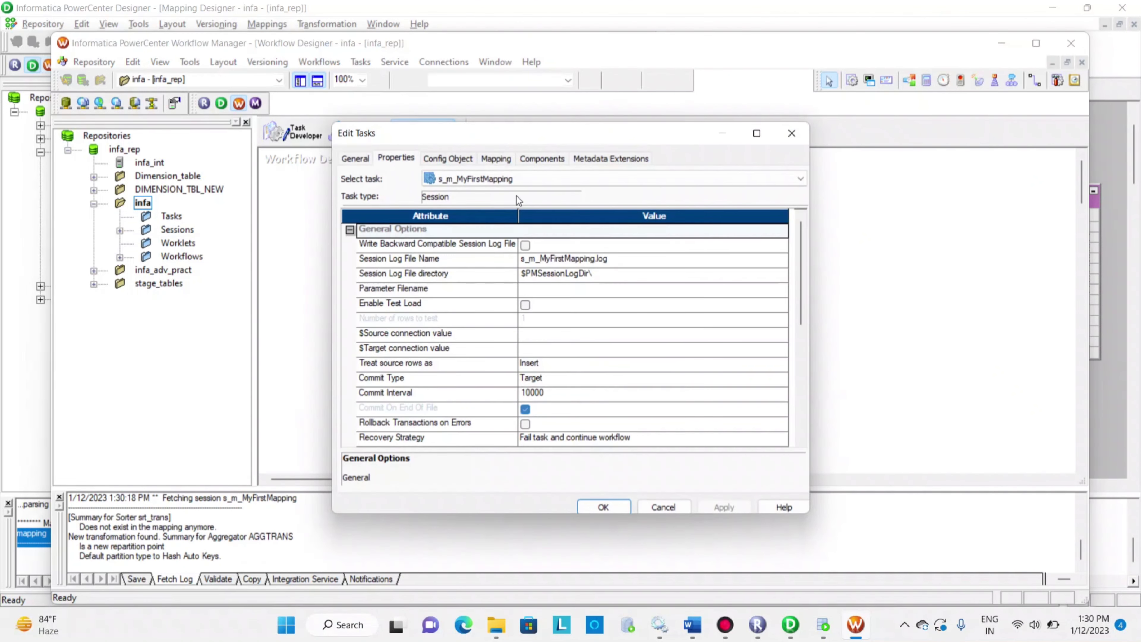
left_click(496, 159)
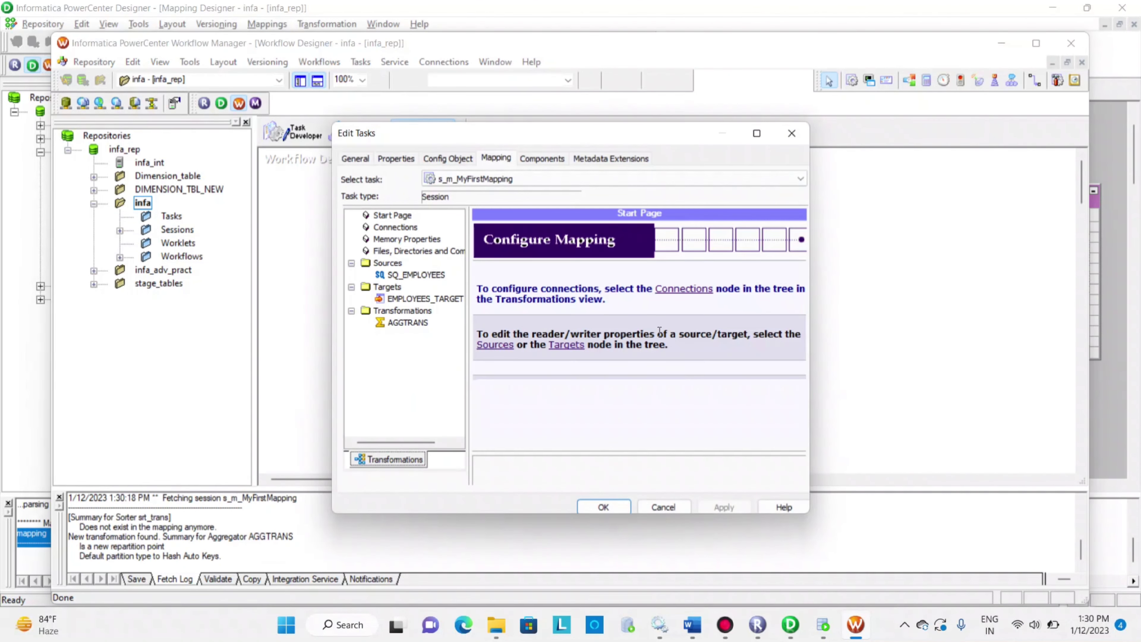
left_click(401, 263)
left_click(407, 274)
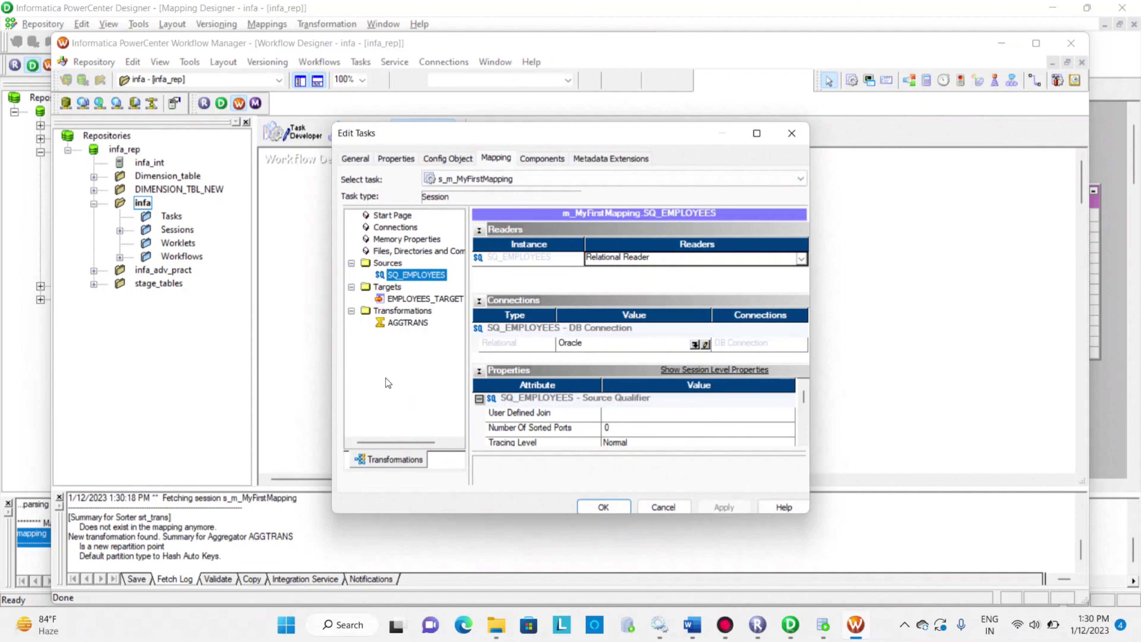
left_click(414, 299)
left_click(407, 323)
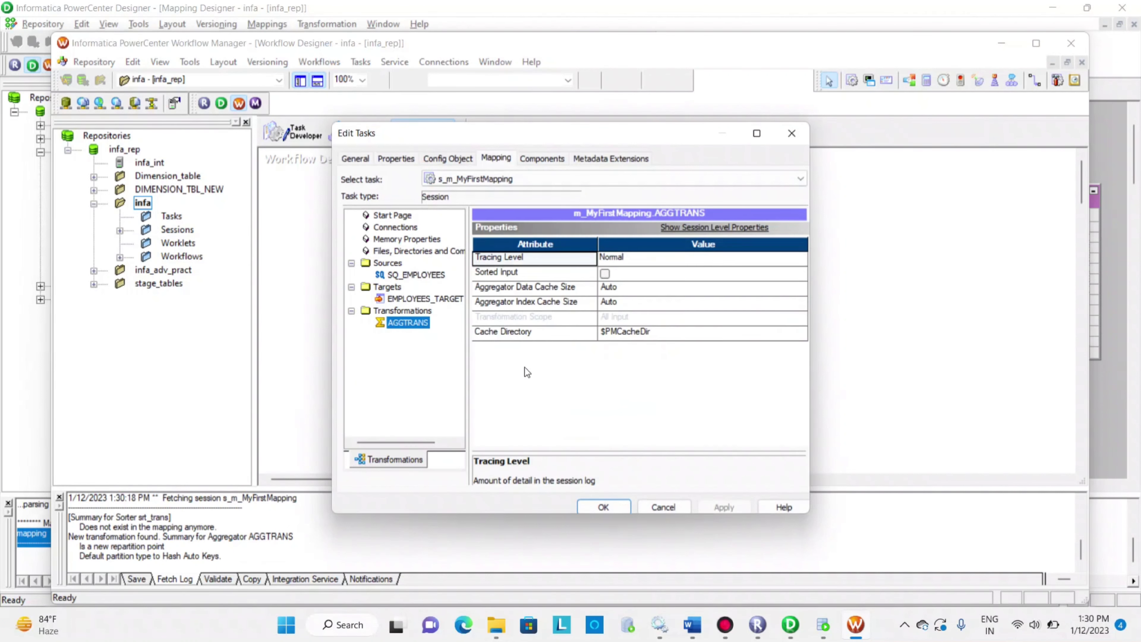
left_click(422, 299)
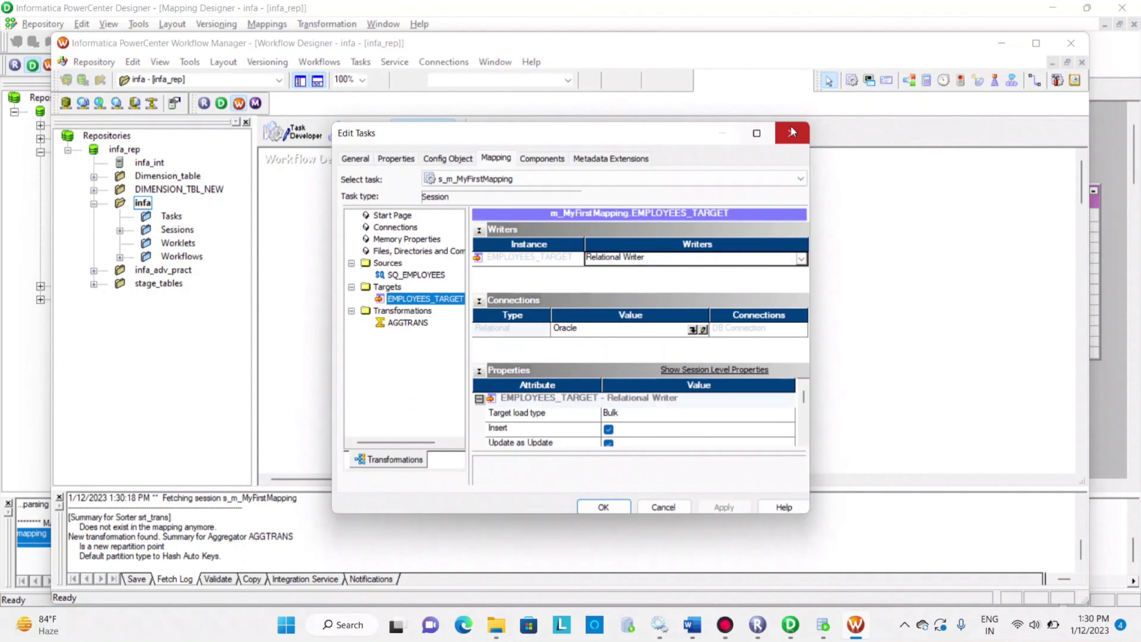
left_click(602, 507)
Save the wfl_myFirstMapping workflow, check its validation messages and start the workflow from the s_m_MyFirstMapping session
key("ctrl+s")
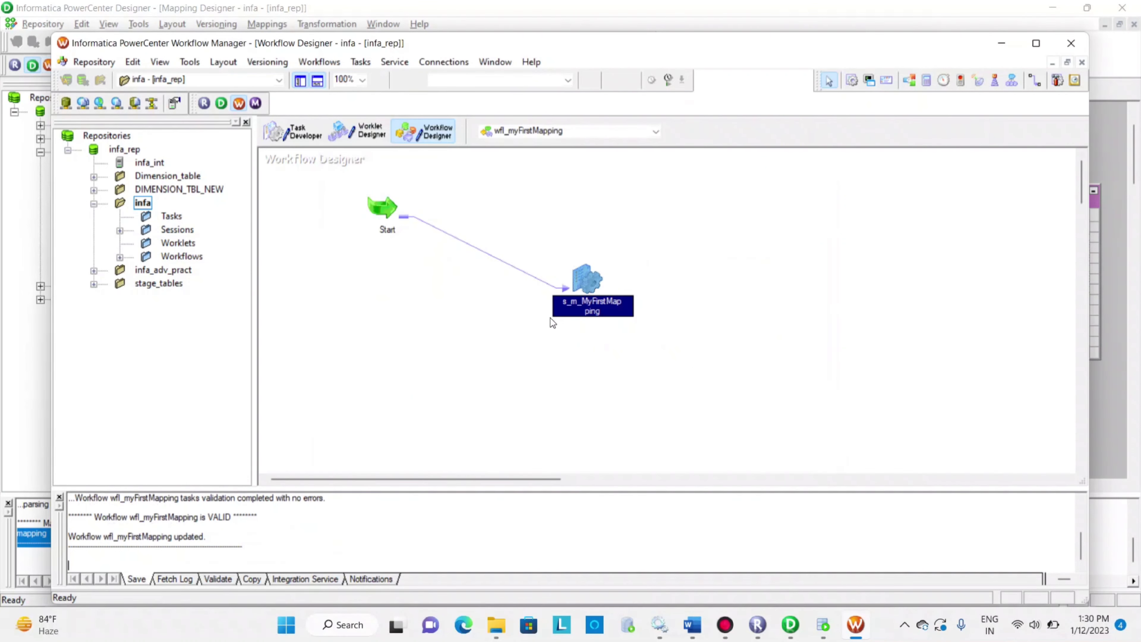
left_click_drag(184, 516, 234, 526)
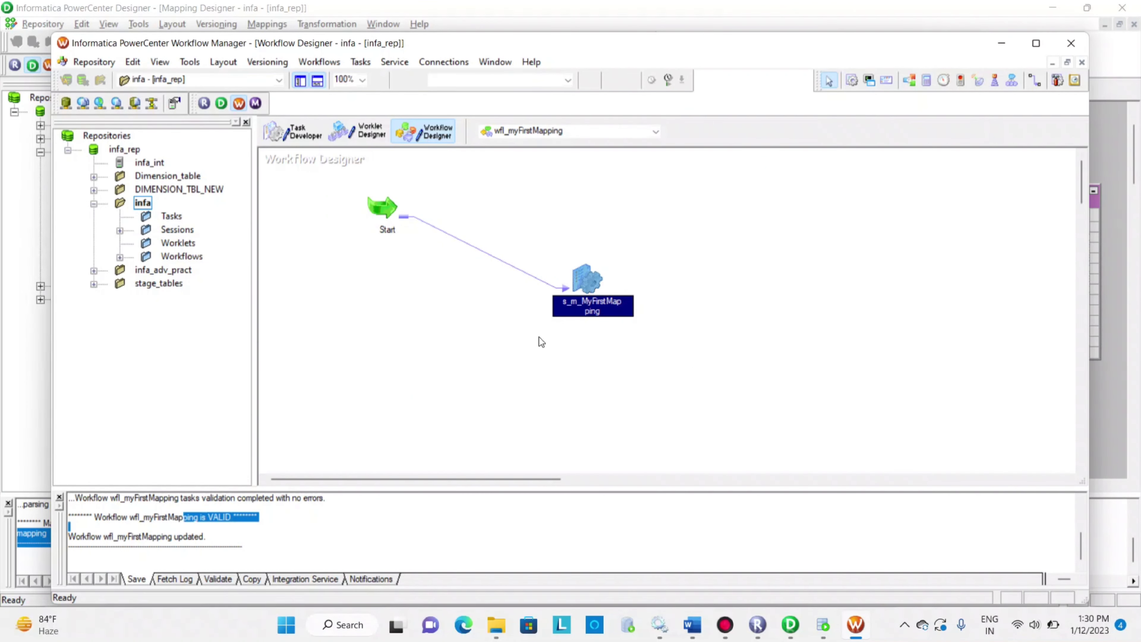
right_click(592, 277)
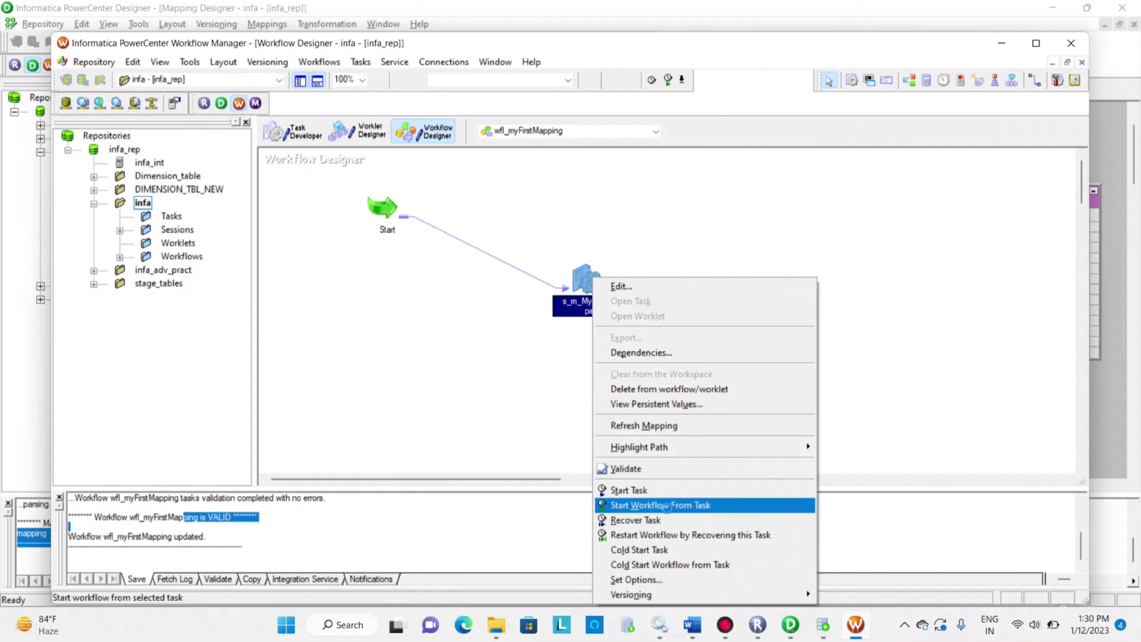
left_click(666, 506)
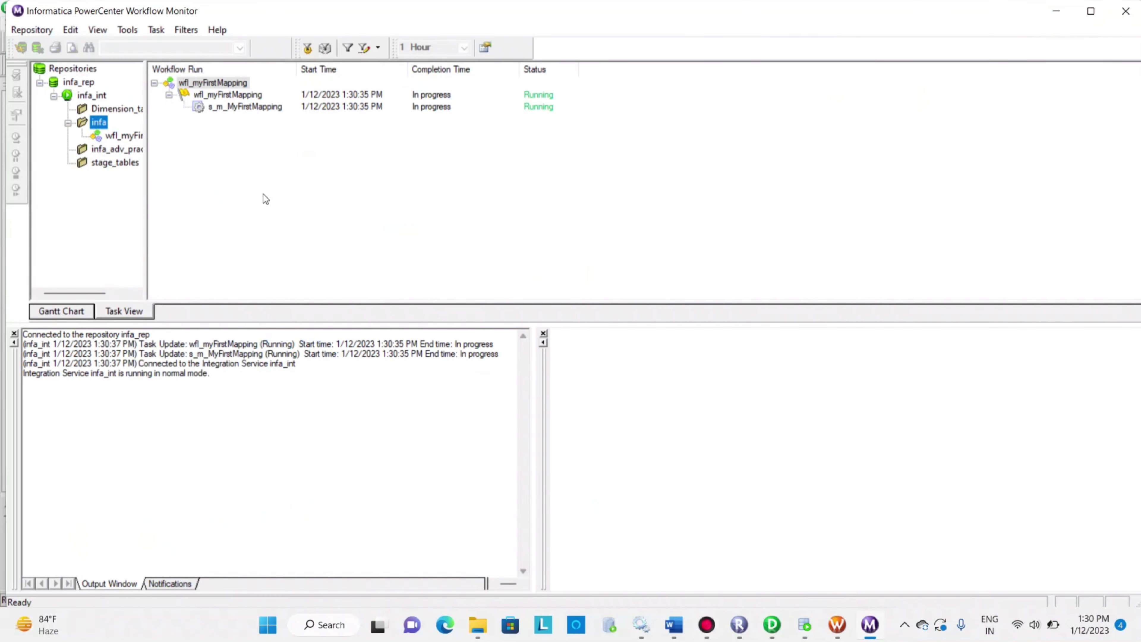
Examine the s_m_MyFirstMapping run's source/target statistics, partition details and first error text in Workflow Monitor
left_click(249, 107)
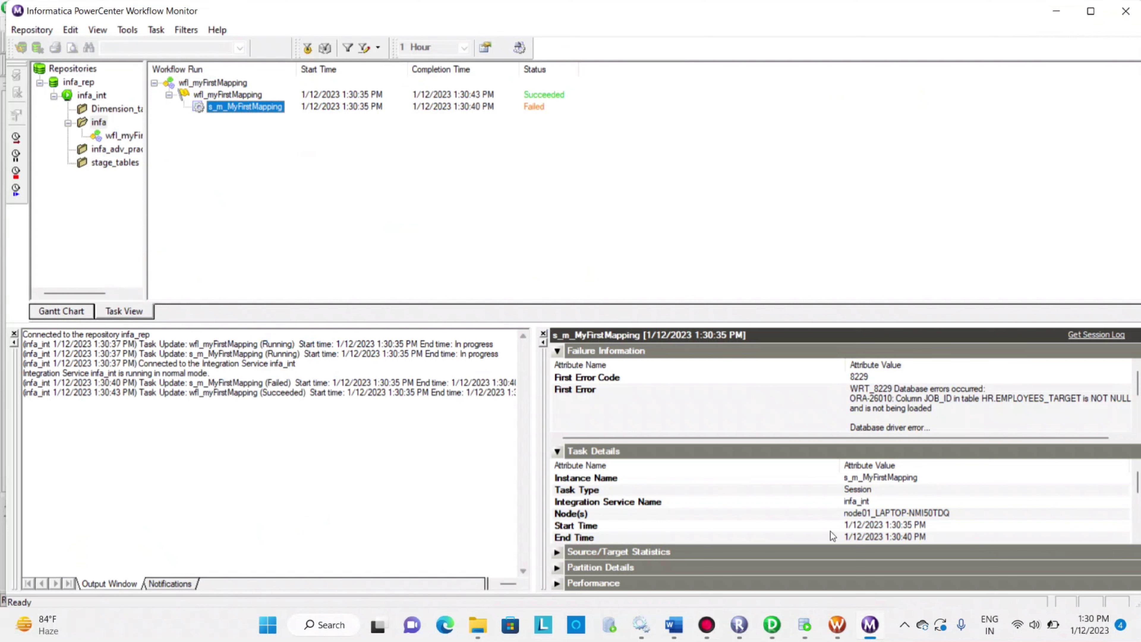
left_click(563, 552)
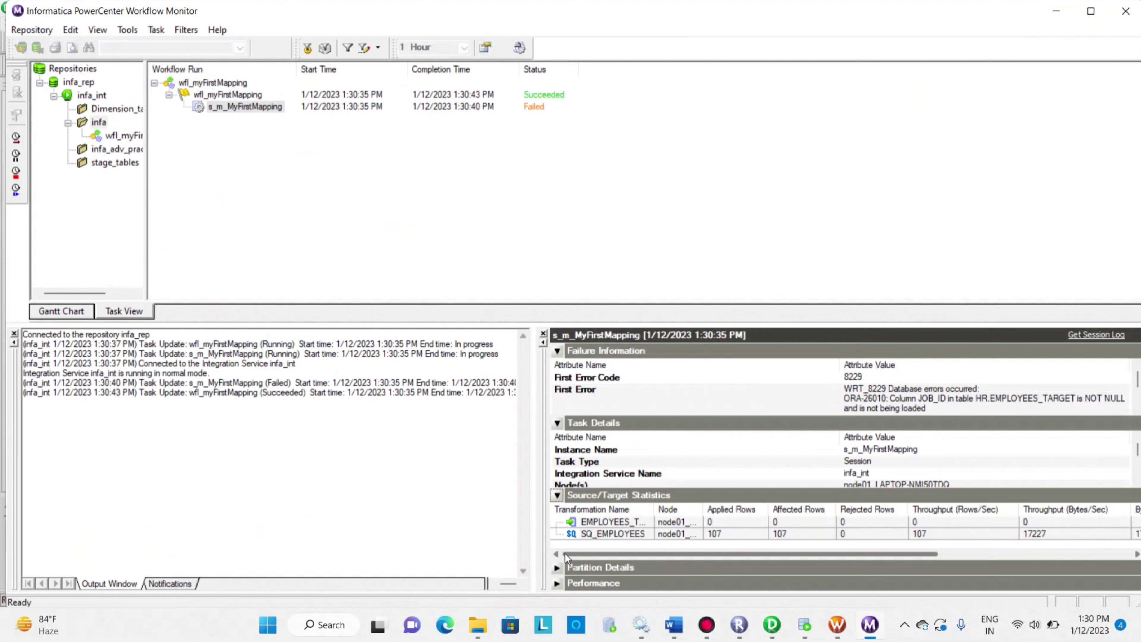
left_click(557, 568)
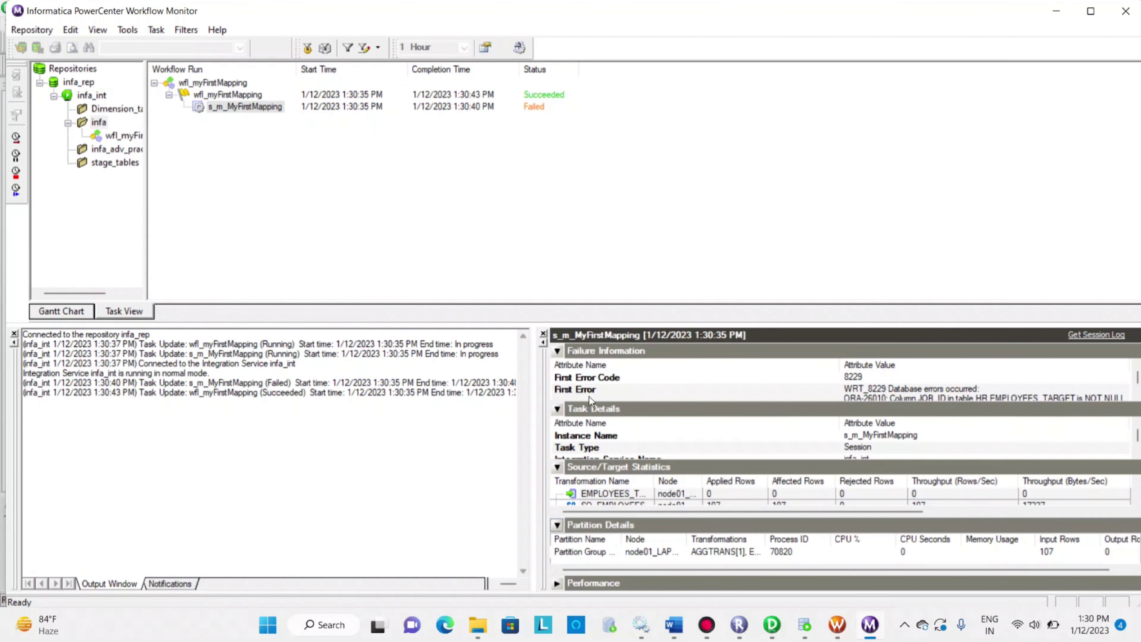
left_click(786, 387)
left_click(791, 380)
left_click(804, 393)
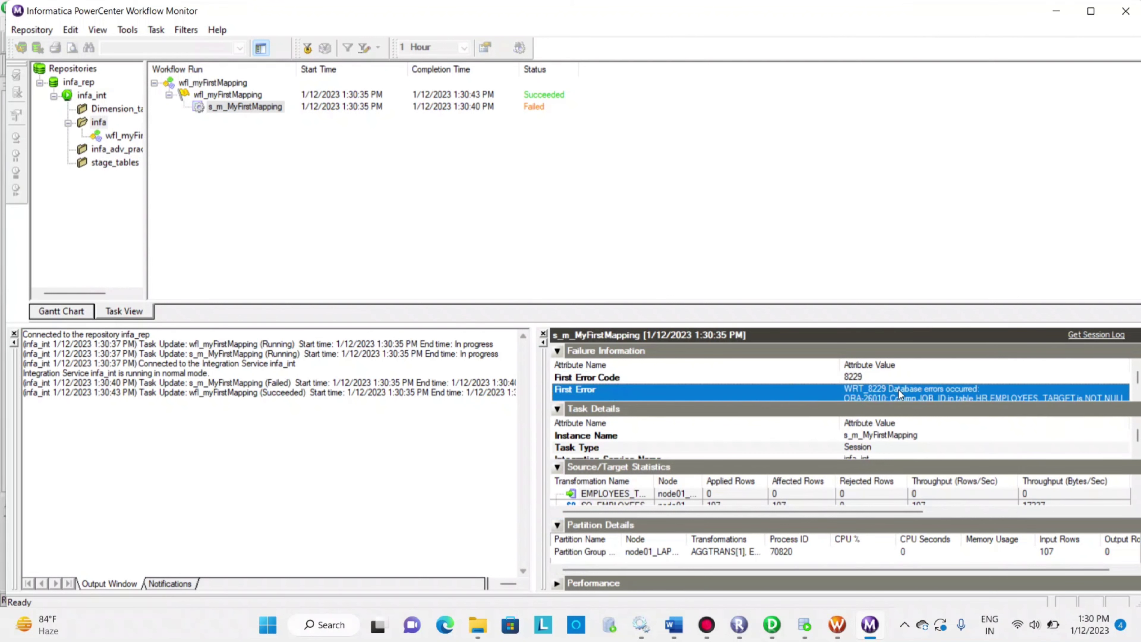
left_click(1137, 394)
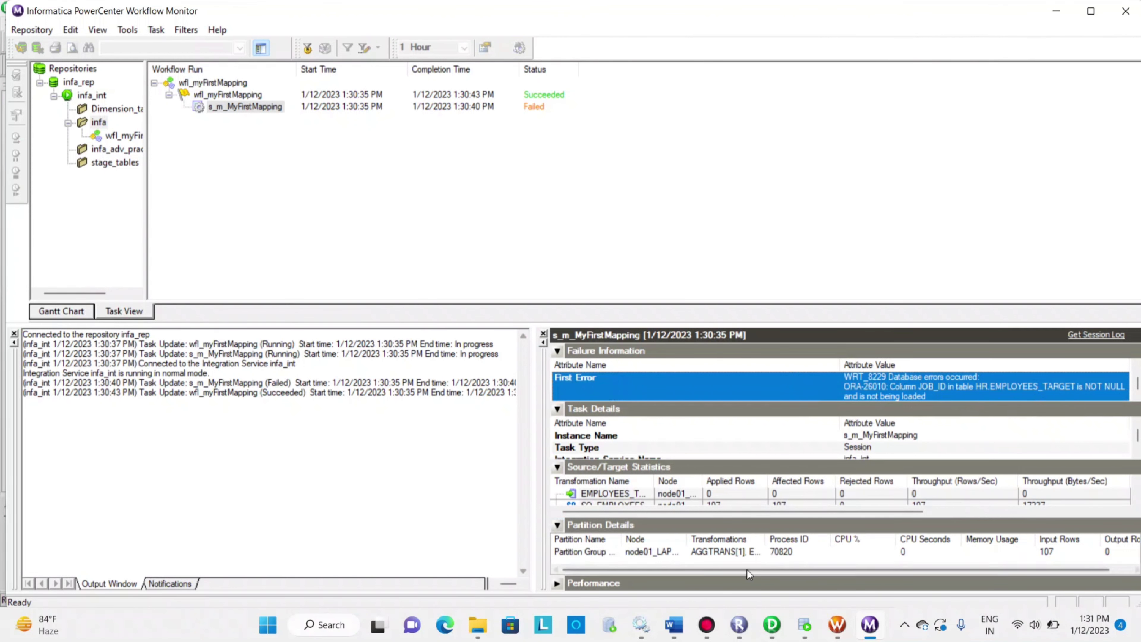
Switch to Oracle SQL Developer, run "desc employees_target;" and check the NOT NULL constraints of the table's columns
left_click(805, 624)
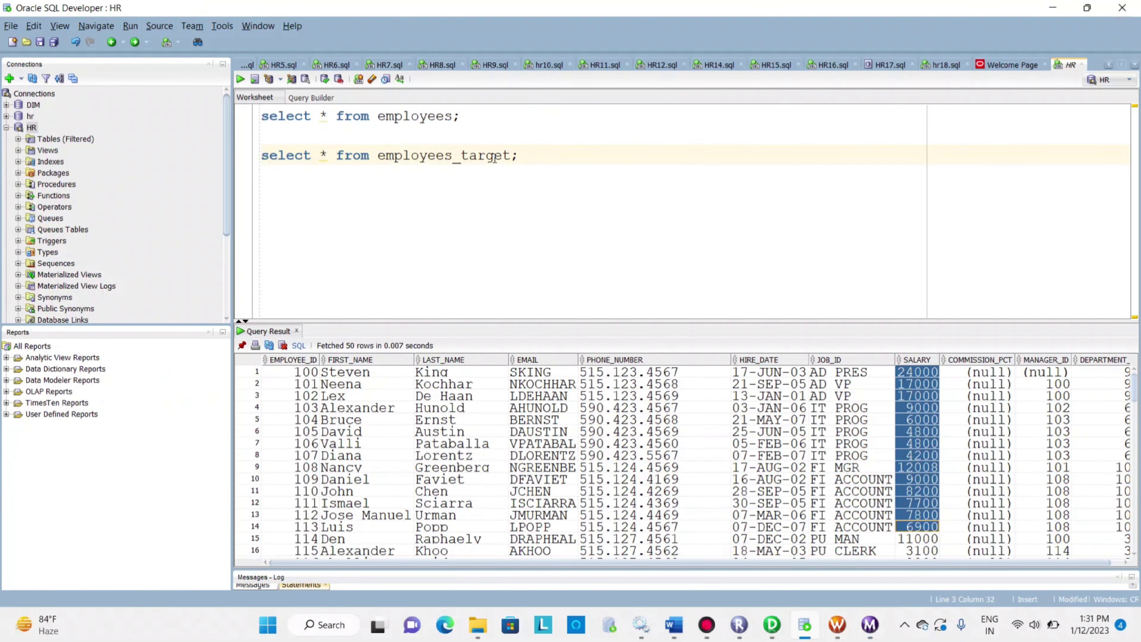
key("Return")
key("Return")
left_click(532, 155)
key("Return")
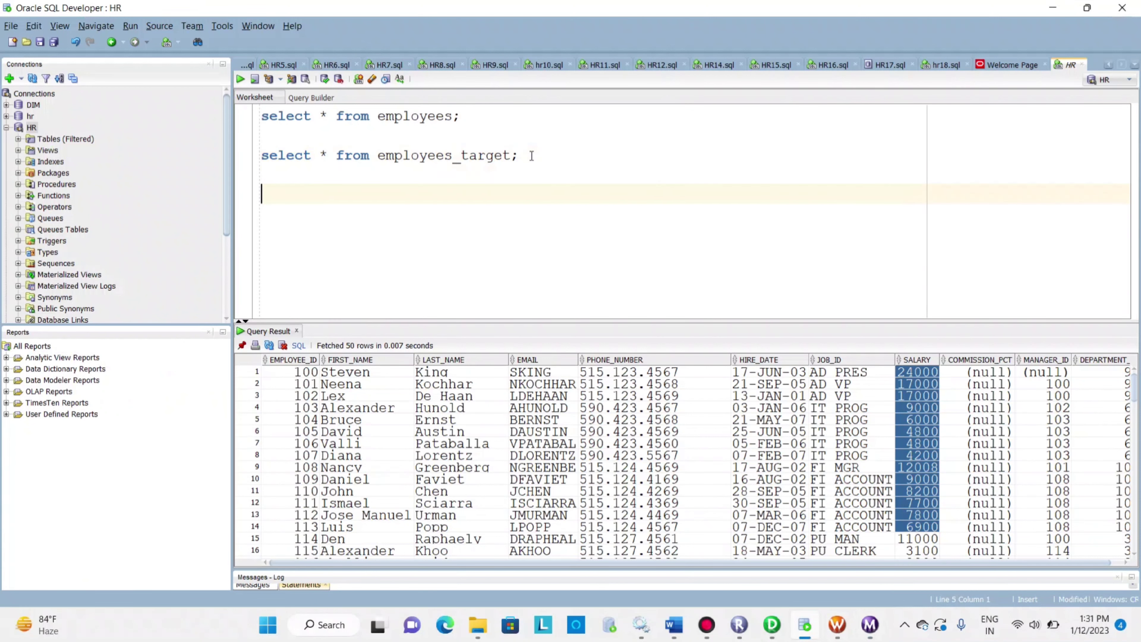
type("desc employees_t")
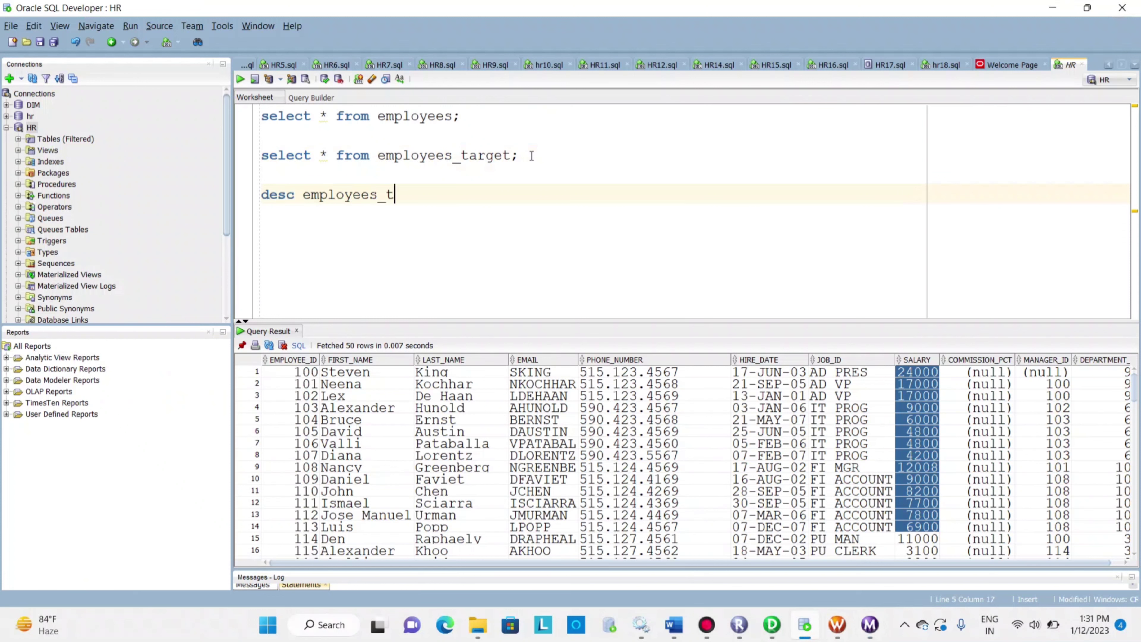
type("arget;")
key("ctrl+Return")
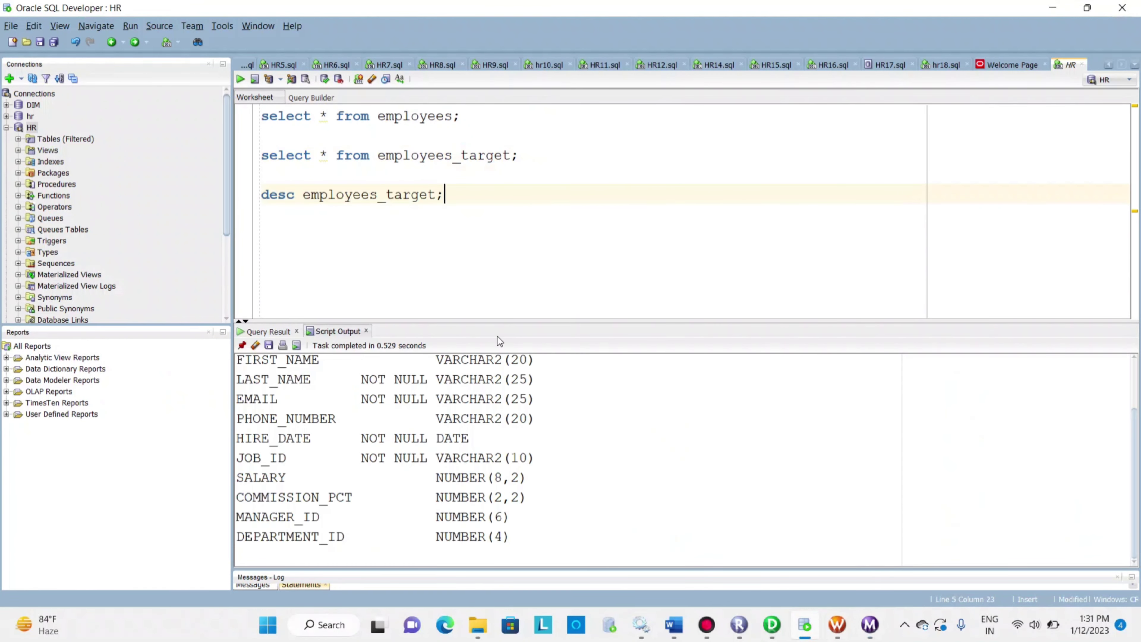
left_click_drag(361, 381, 461, 382)
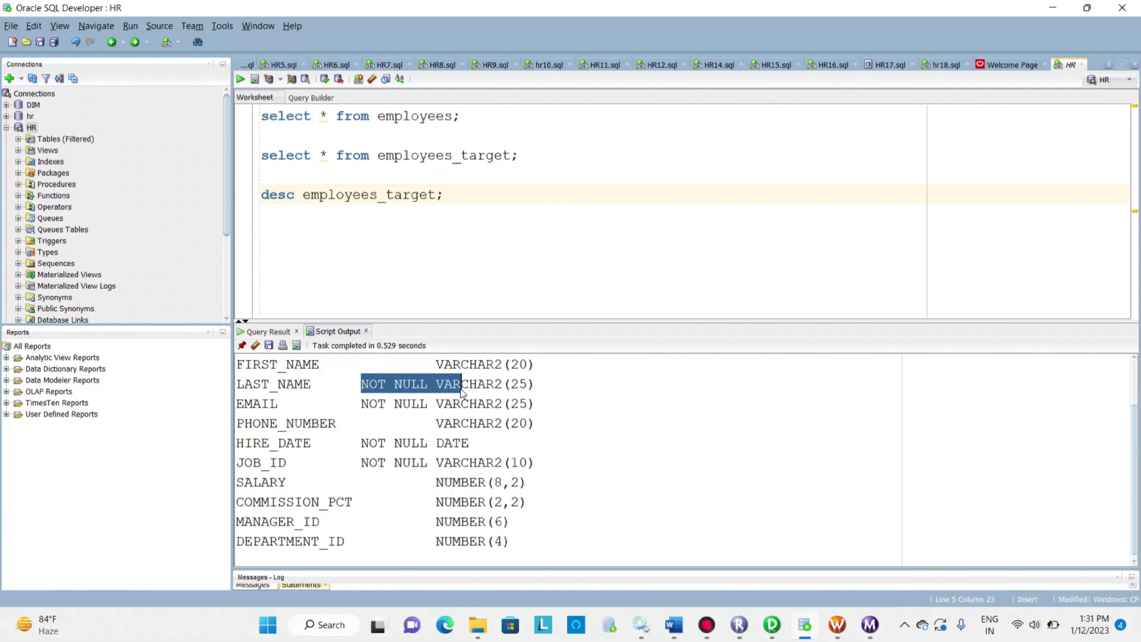
left_click_drag(360, 404, 412, 404)
left_click_drag(362, 443, 435, 472)
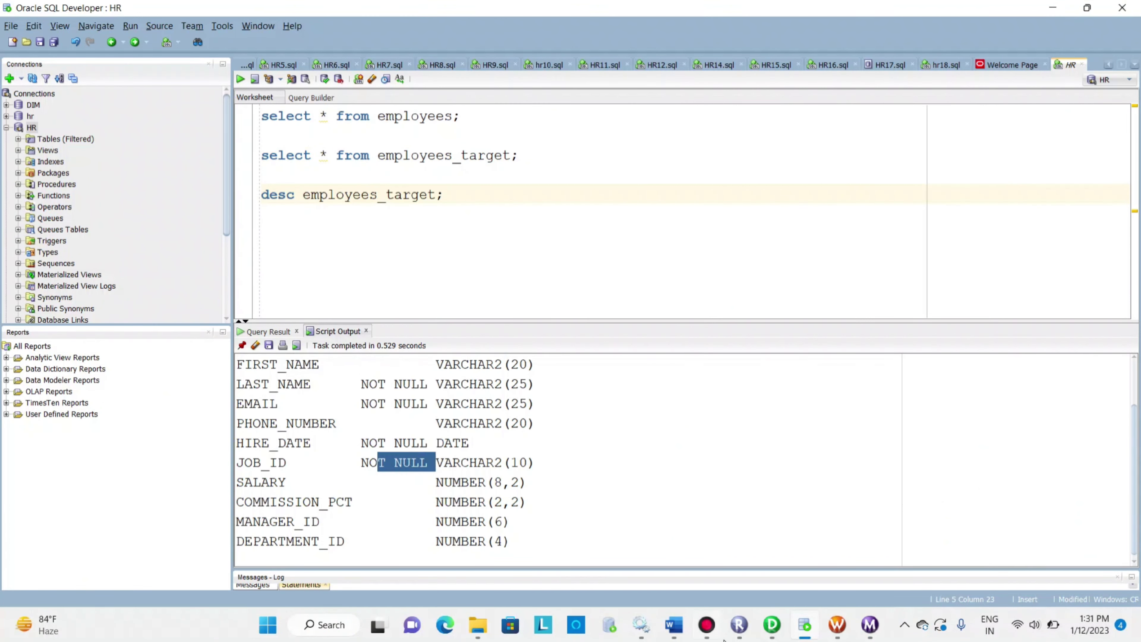
Return to PowerCenter Designer, link the aggregator's JOB_ID port to the target's JOB_ID column and save the mapping
left_click(772, 625)
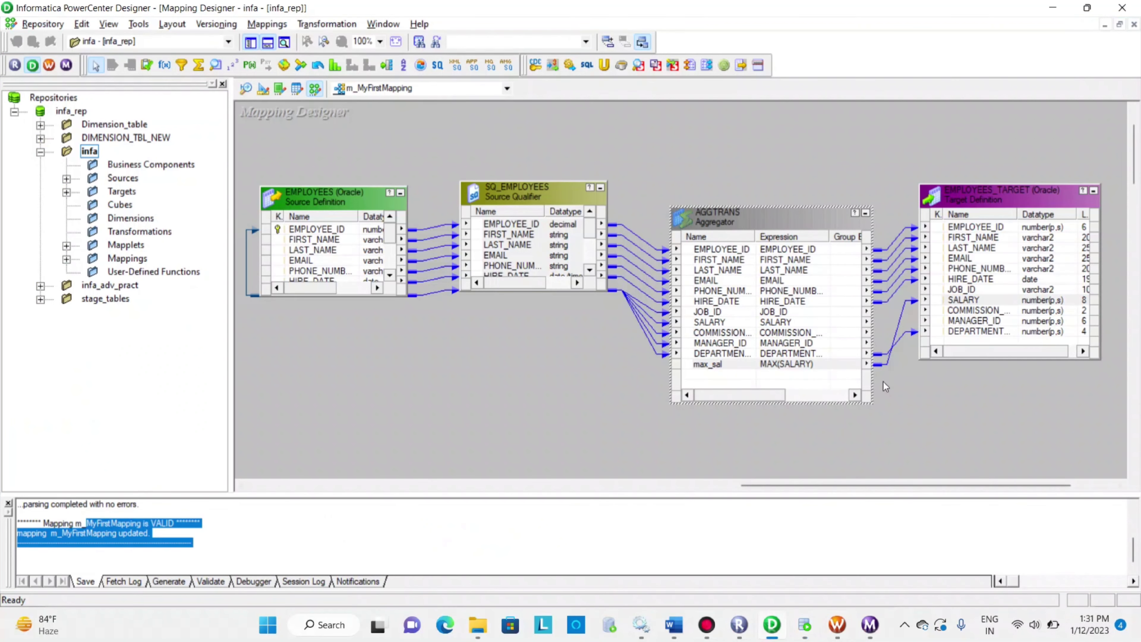
left_click(709, 310)
left_click(725, 294)
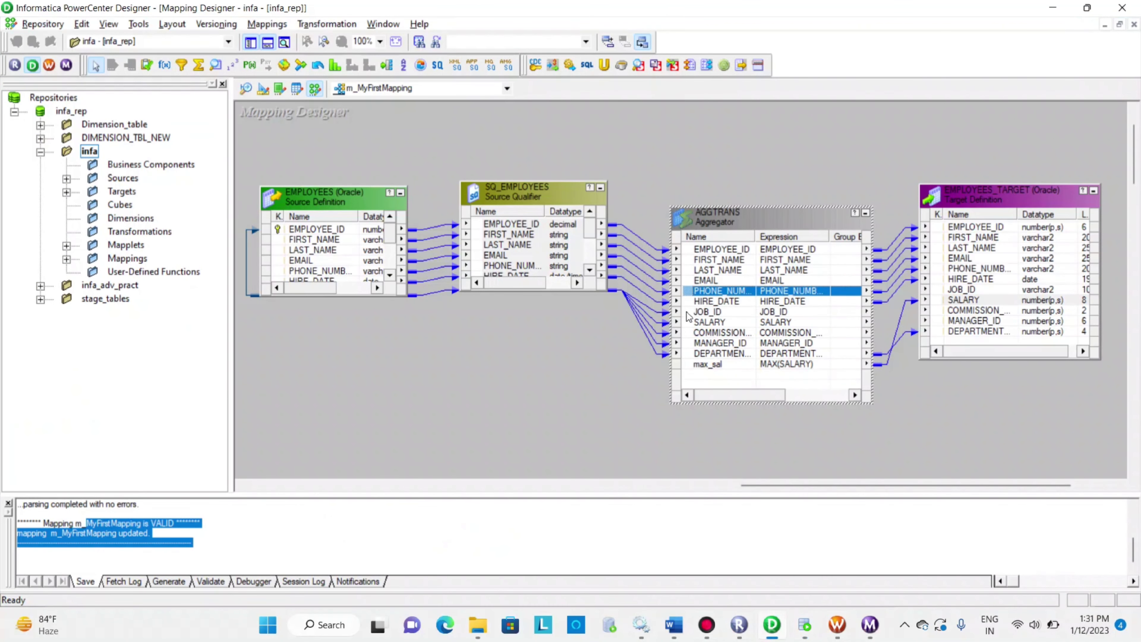
left_click_drag(694, 303, 943, 280)
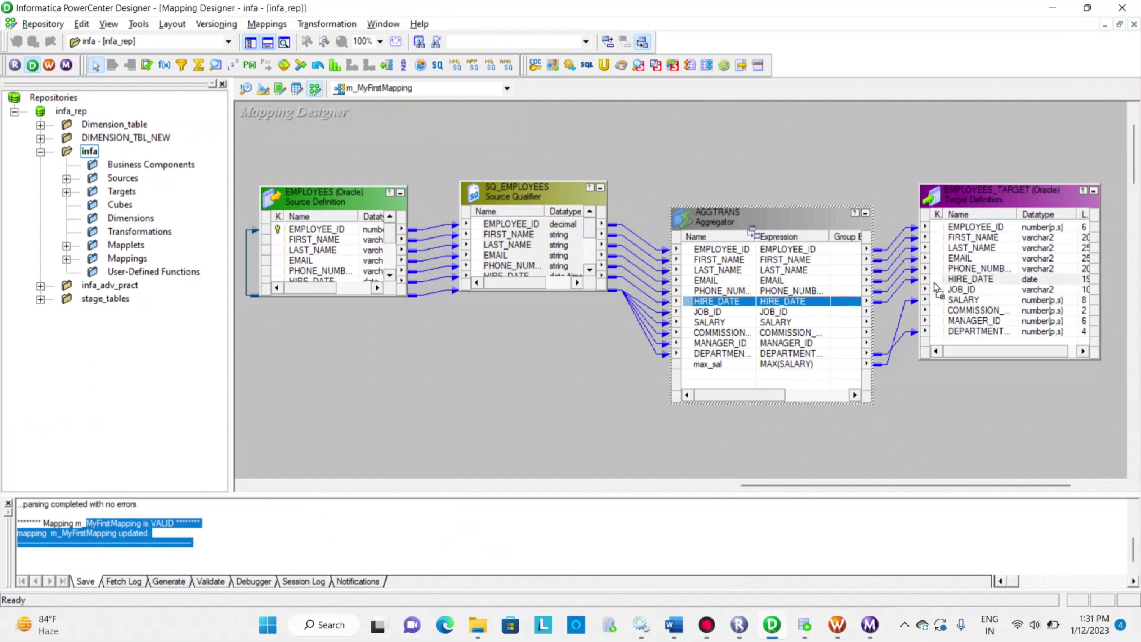
left_click_drag(696, 304, 936, 278)
left_click_drag(714, 311, 948, 291)
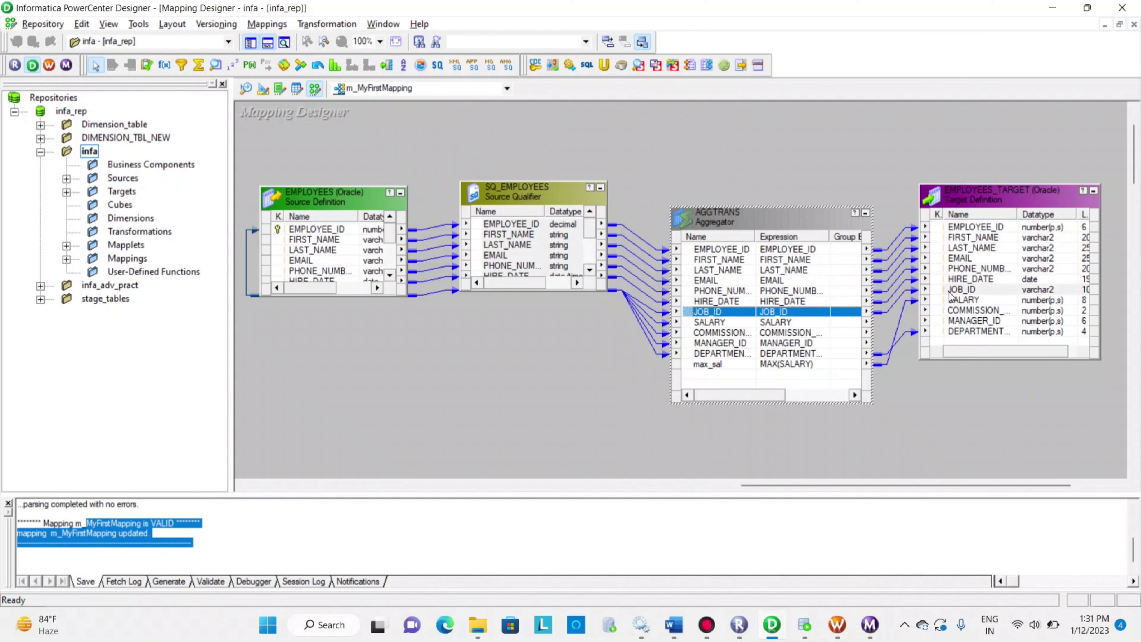
key("alt+Tab")
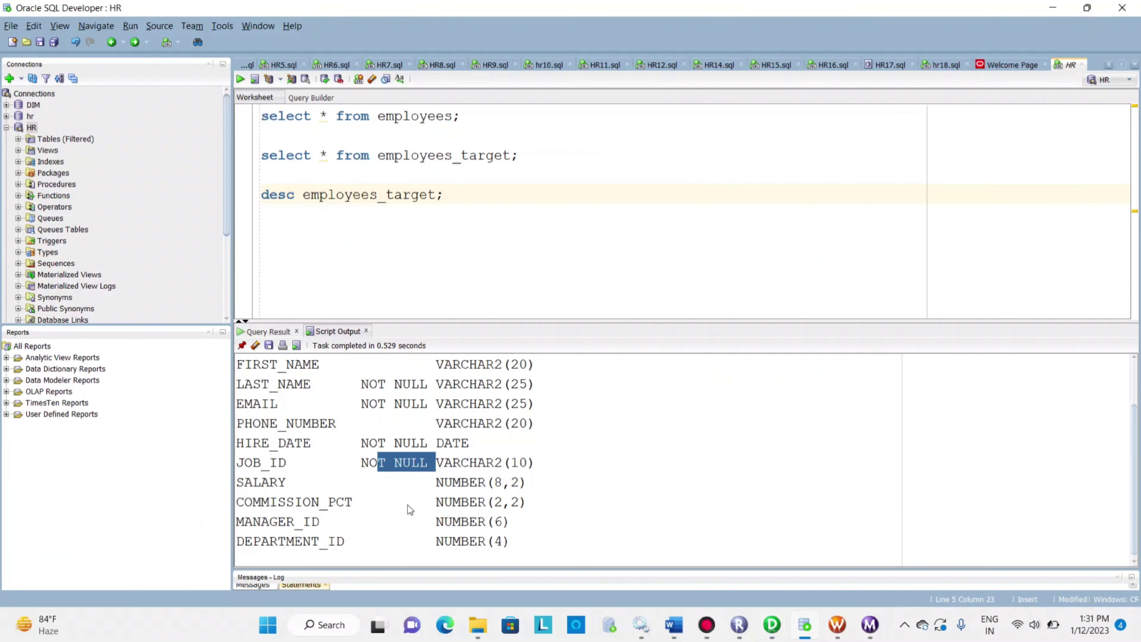
key("alt+Tab")
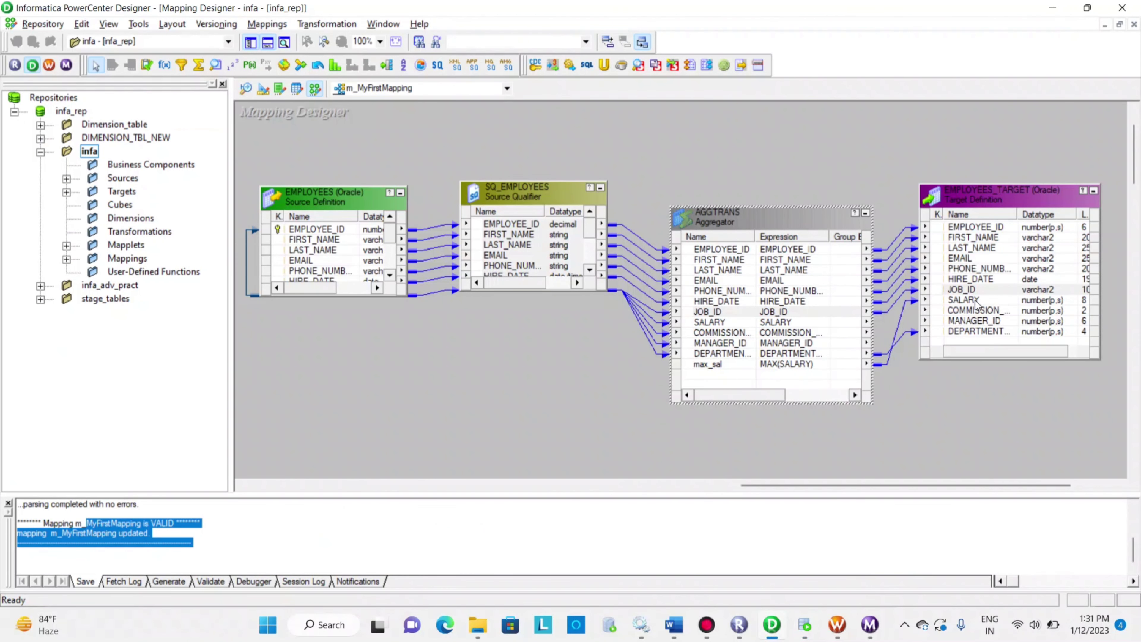
key("ctrl+s")
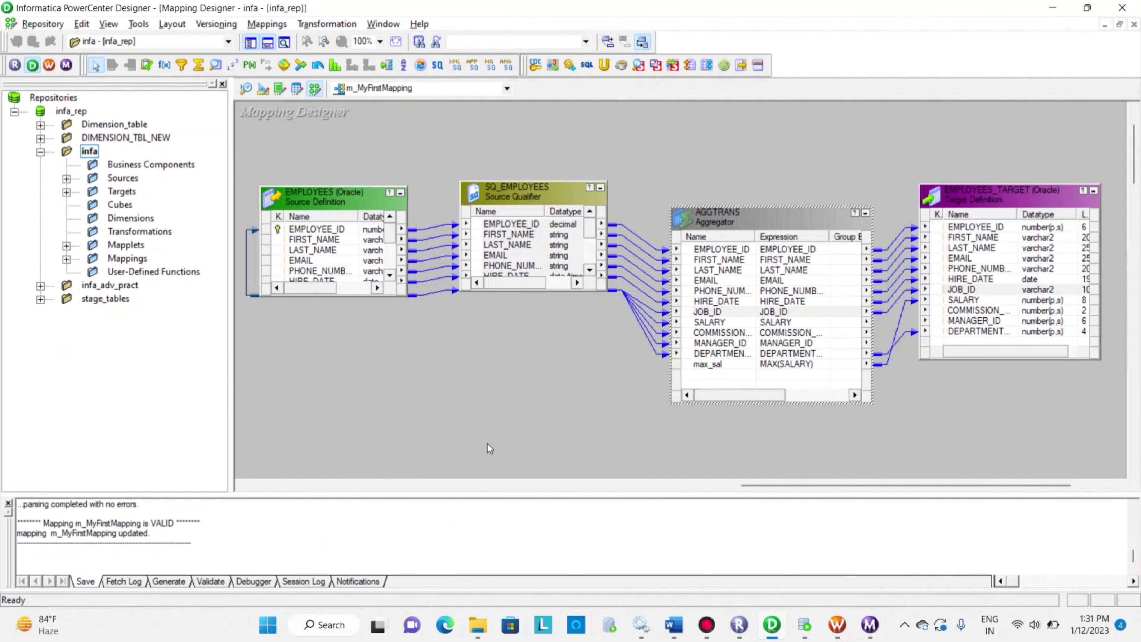
Switch to Workflow Manager, refresh the mapping of session s_m_MyFirstMapping, save the workflow and start the task
left_click(836, 625)
right_click(588, 283)
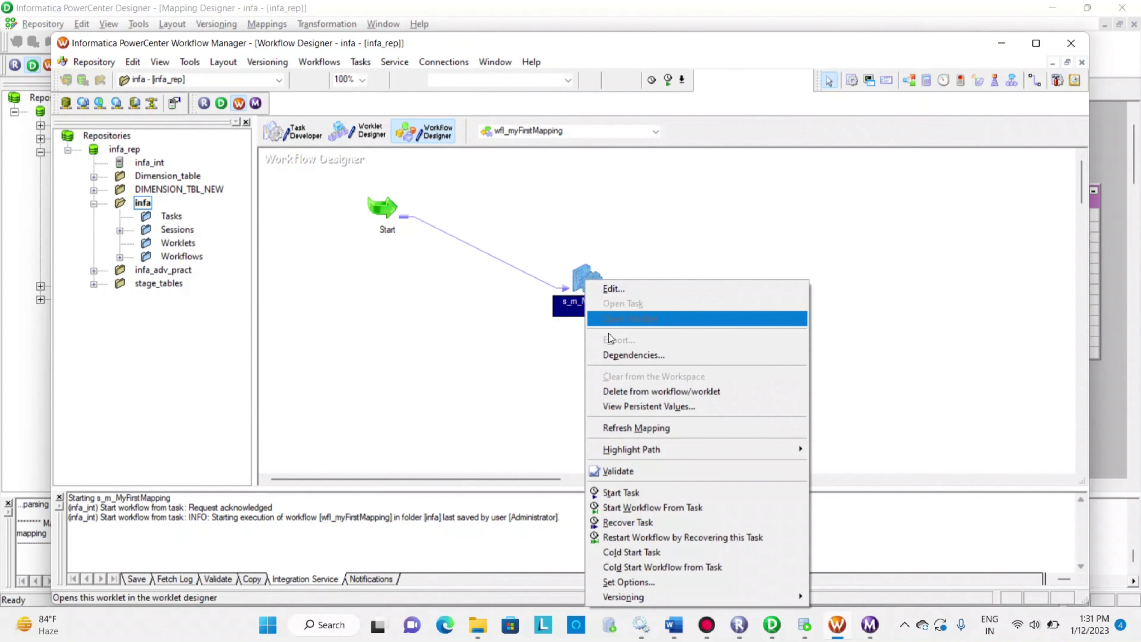
left_click(637, 427)
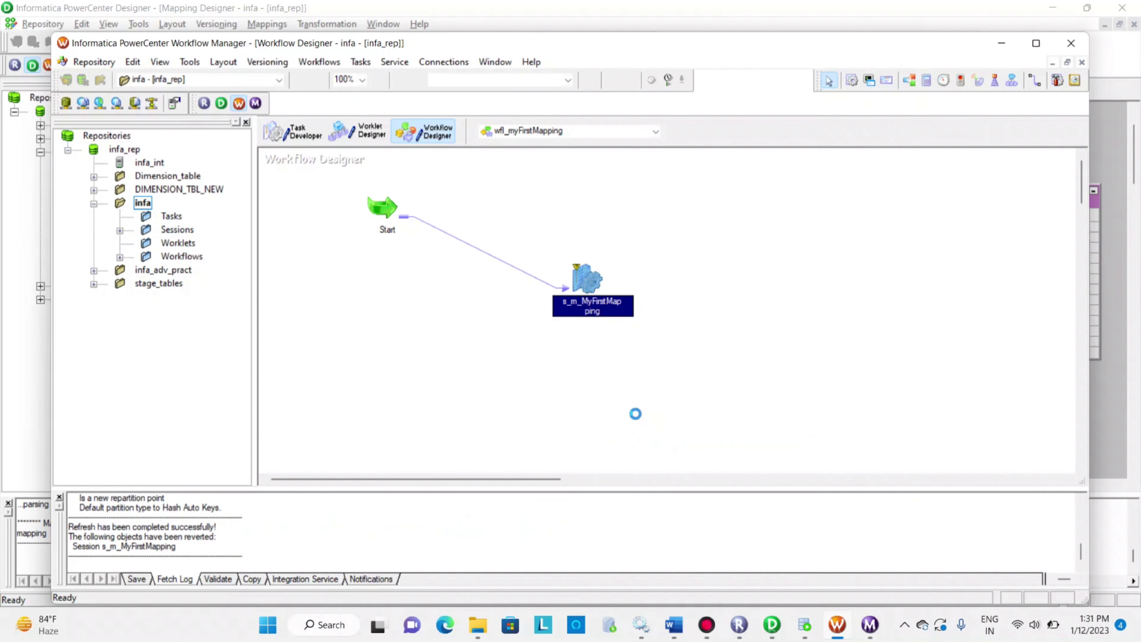
right_click(580, 276)
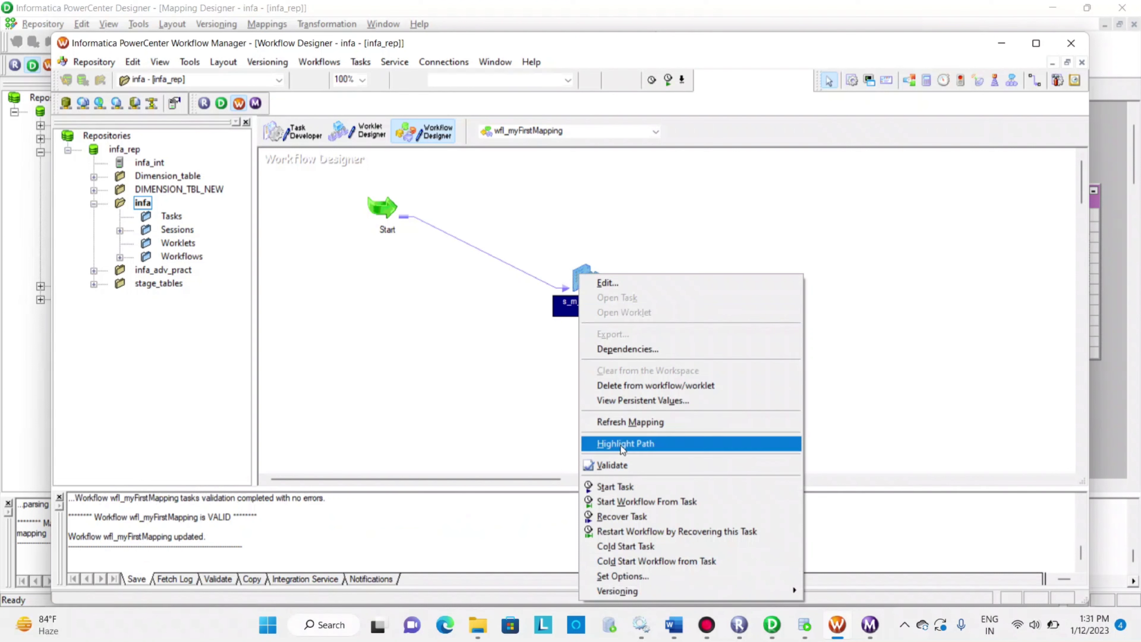
left_click(625, 497)
mouse_move(776, 634)
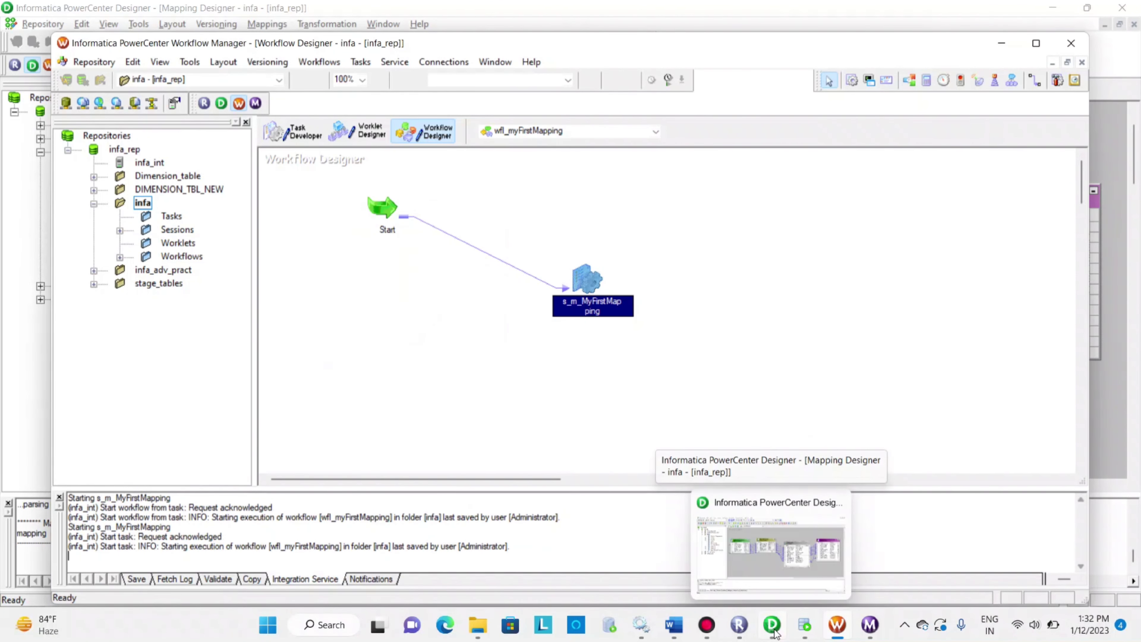
Switch to Workflow Monitor and examine the latest s_m_MyFirstMapping run's source and target row statistics
left_click(776, 634)
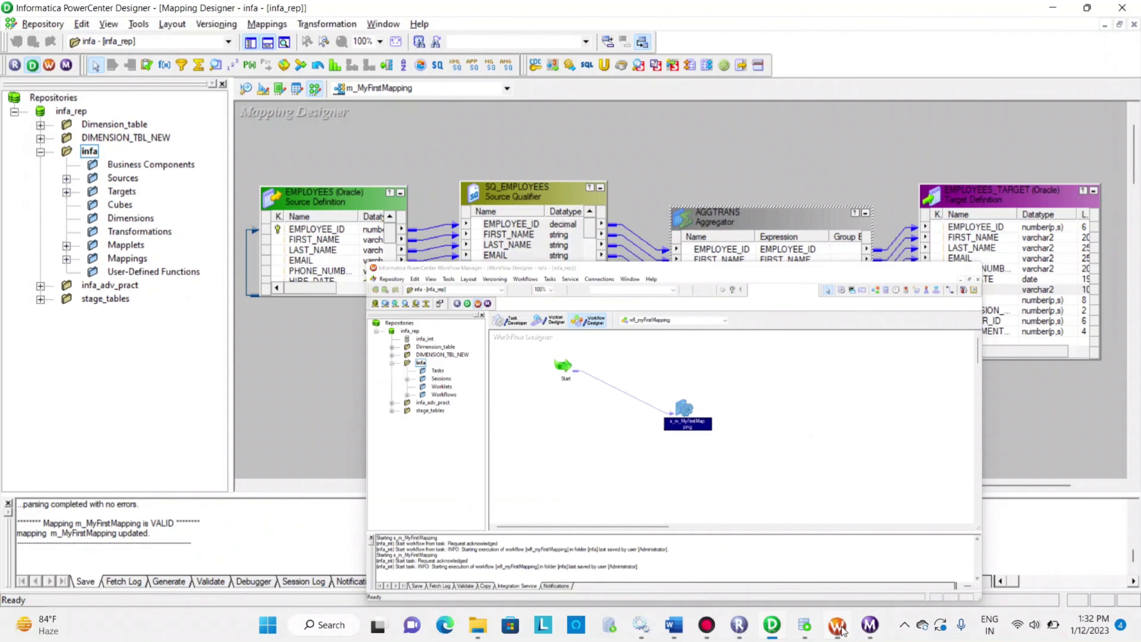
left_click(836, 625)
left_click(871, 625)
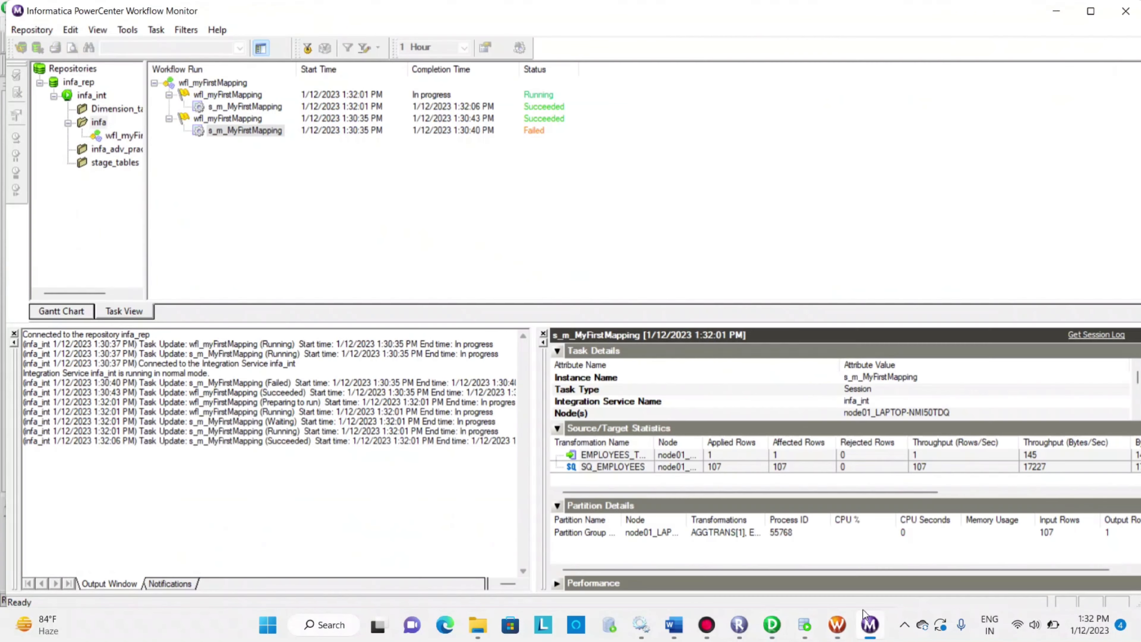
left_click(227, 108)
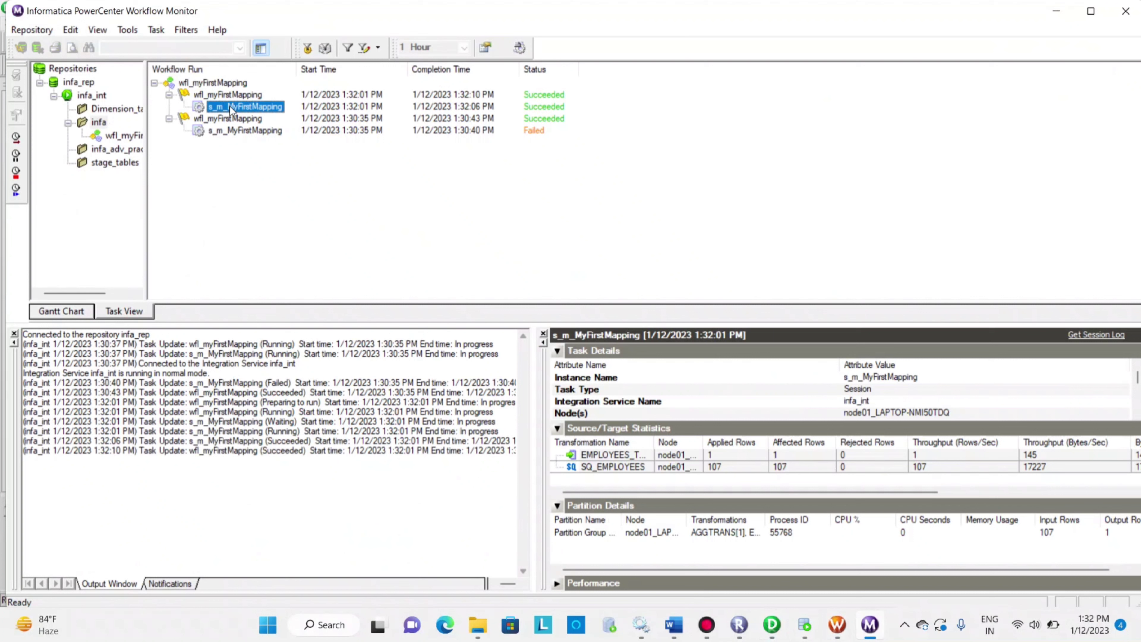
left_click(717, 470)
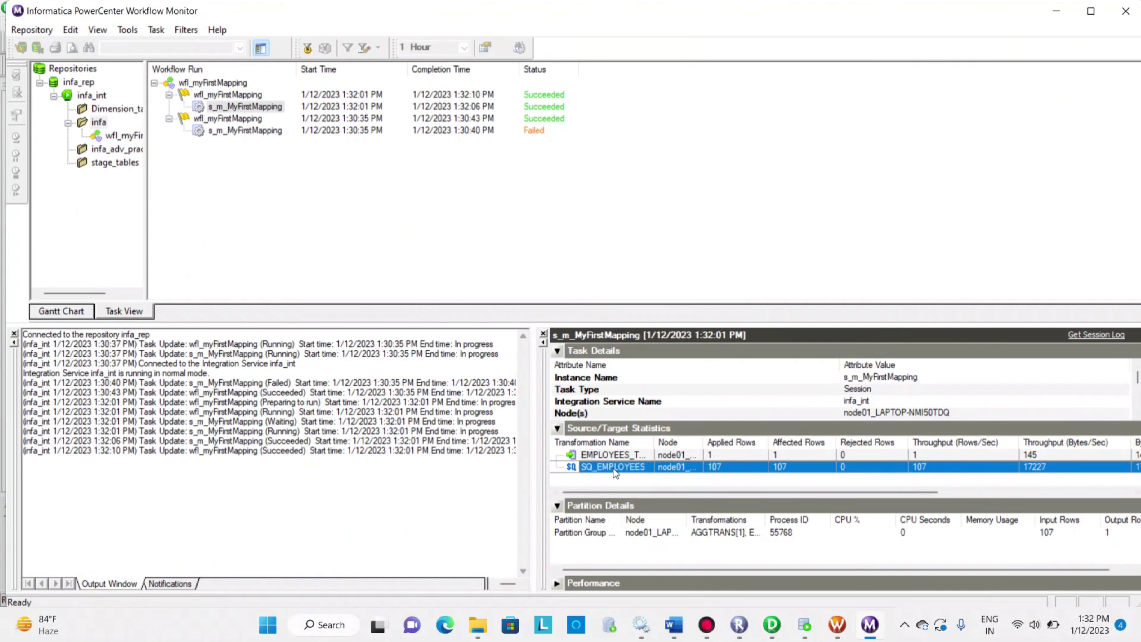
key("Up")
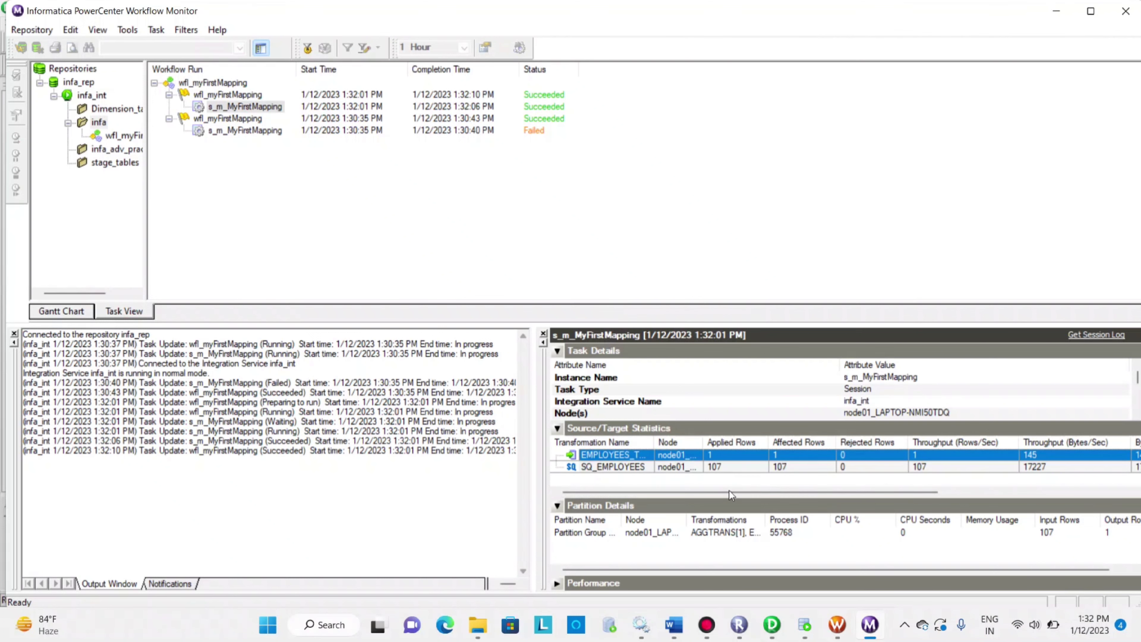
Switch to Oracle SQL Developer, run "select * from employees_target;" and check the loaded row up to its SALARY value
left_click(804, 625)
left_click(541, 142)
left_click(539, 155)
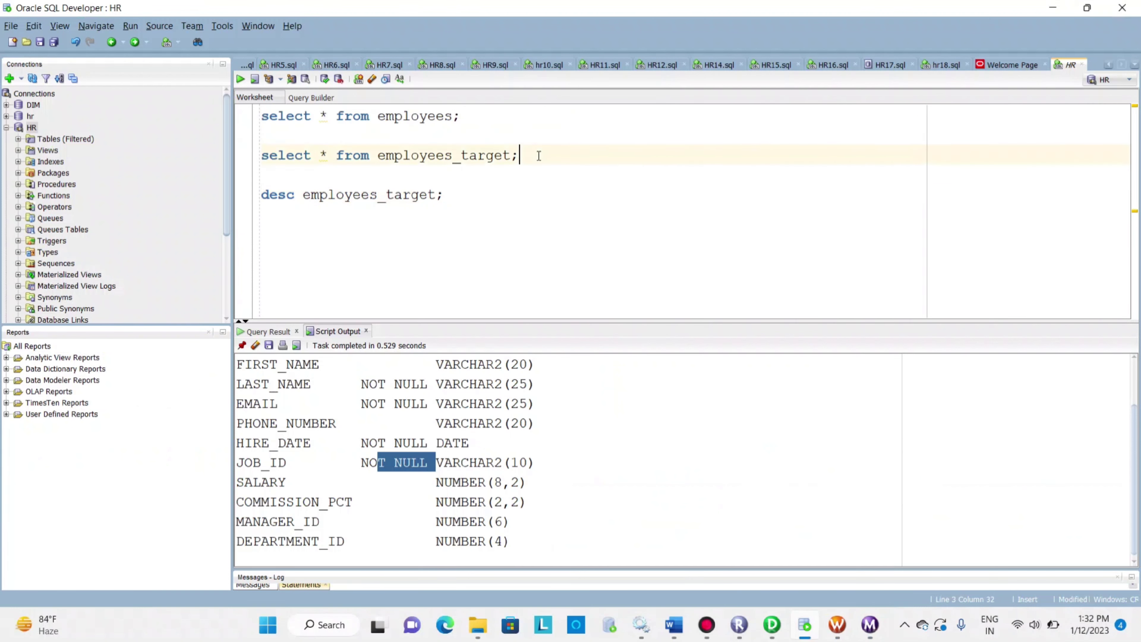
left_click(240, 79)
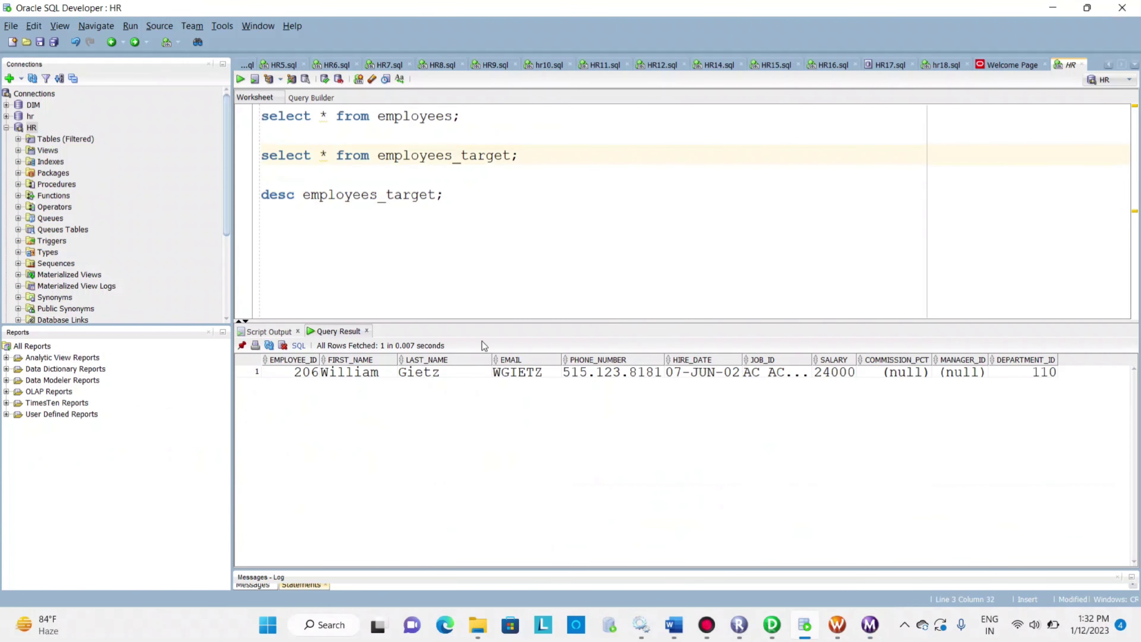
left_click_drag(439, 386, 788, 379)
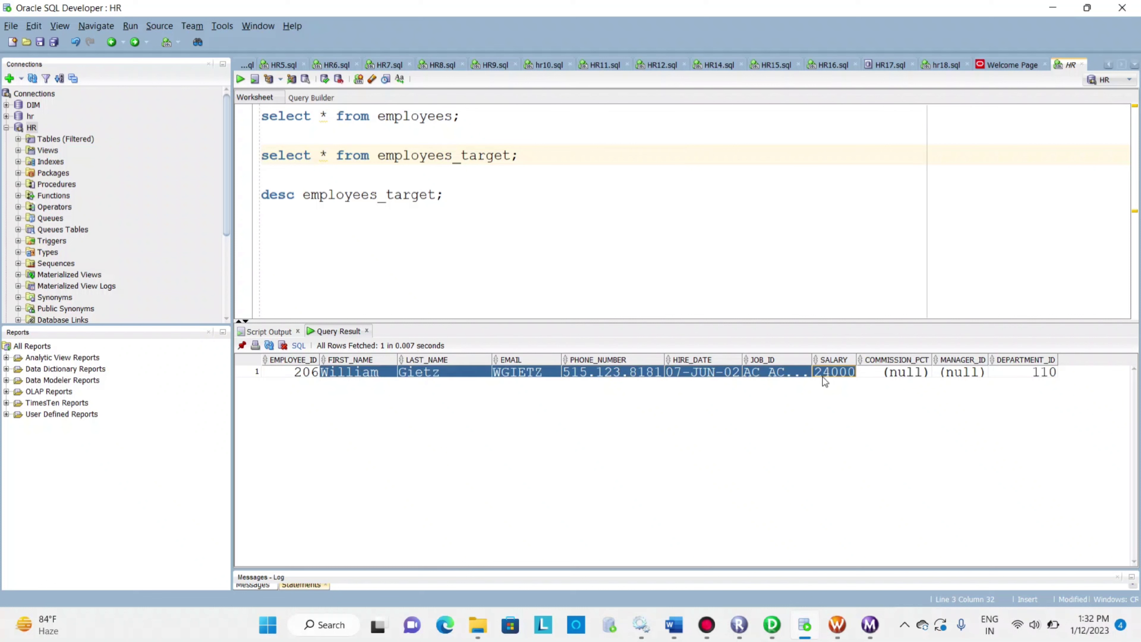
Add and run "select max(salary) from employees;" below the first query, and rerun the employees_target query to compare salaries
left_click(487, 116)
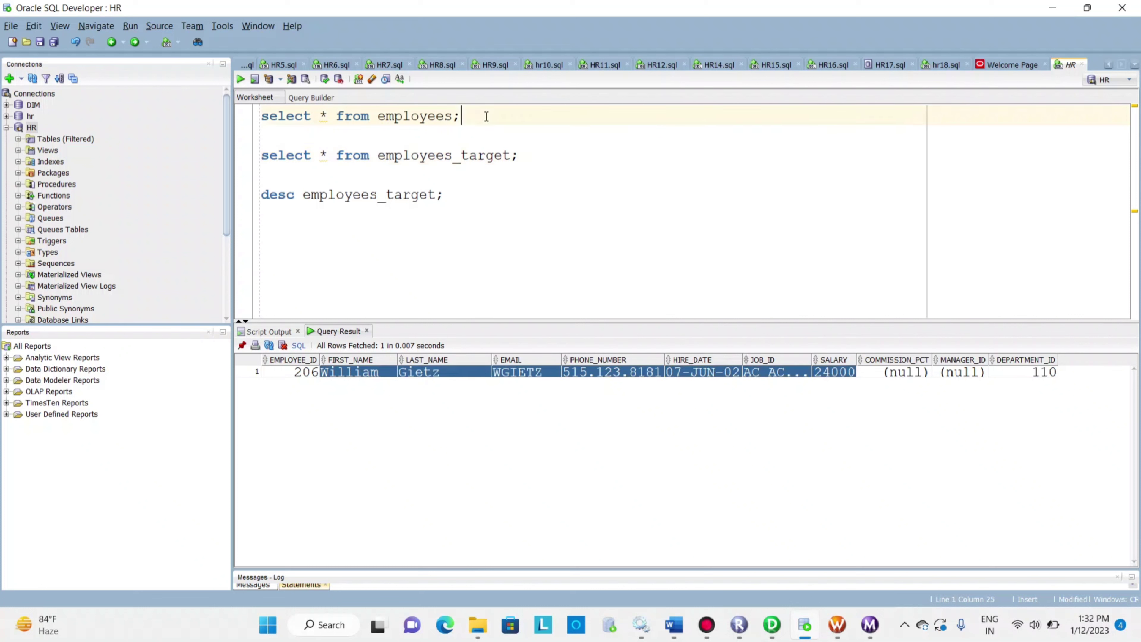
key("Return")
key("Return")
type("s")
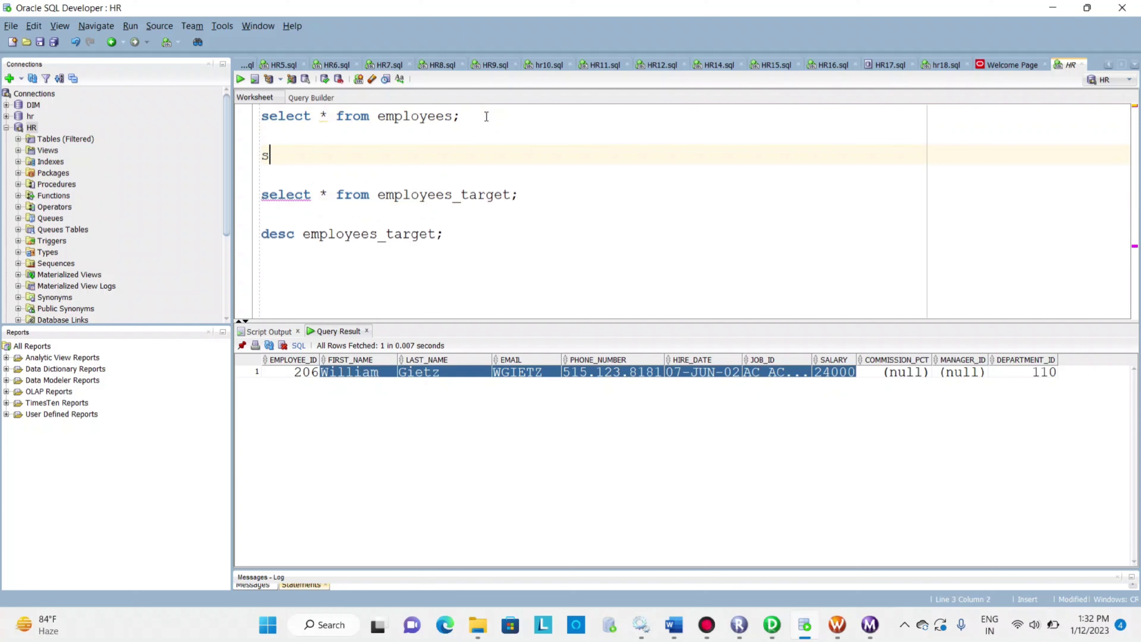
type("elect max(sd")
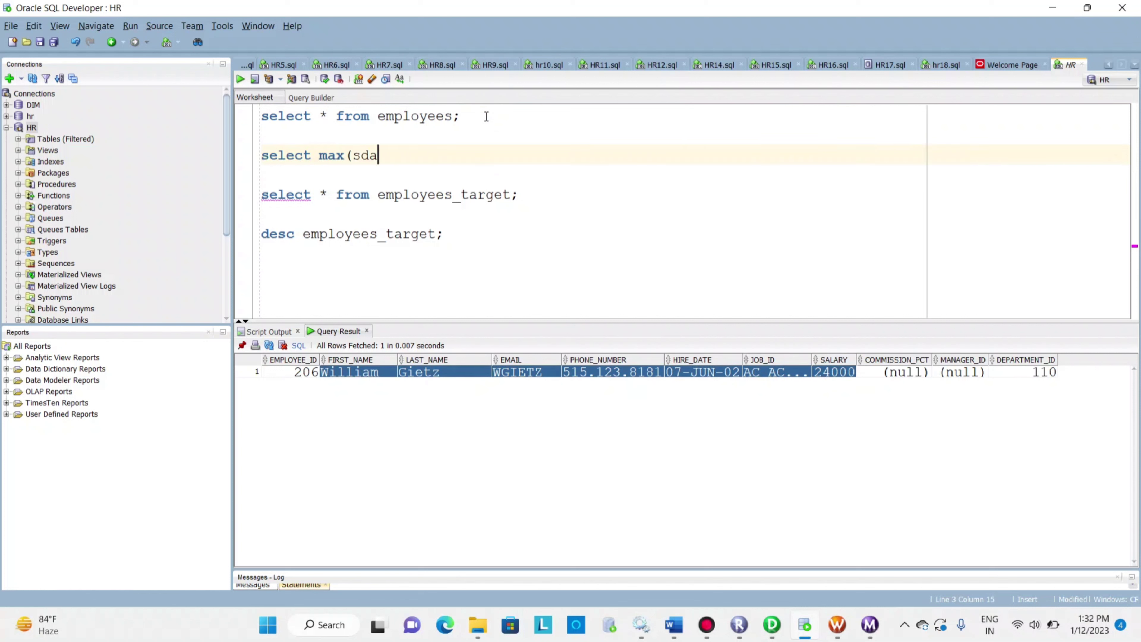
key("BackSpace")
type("alary) from ")
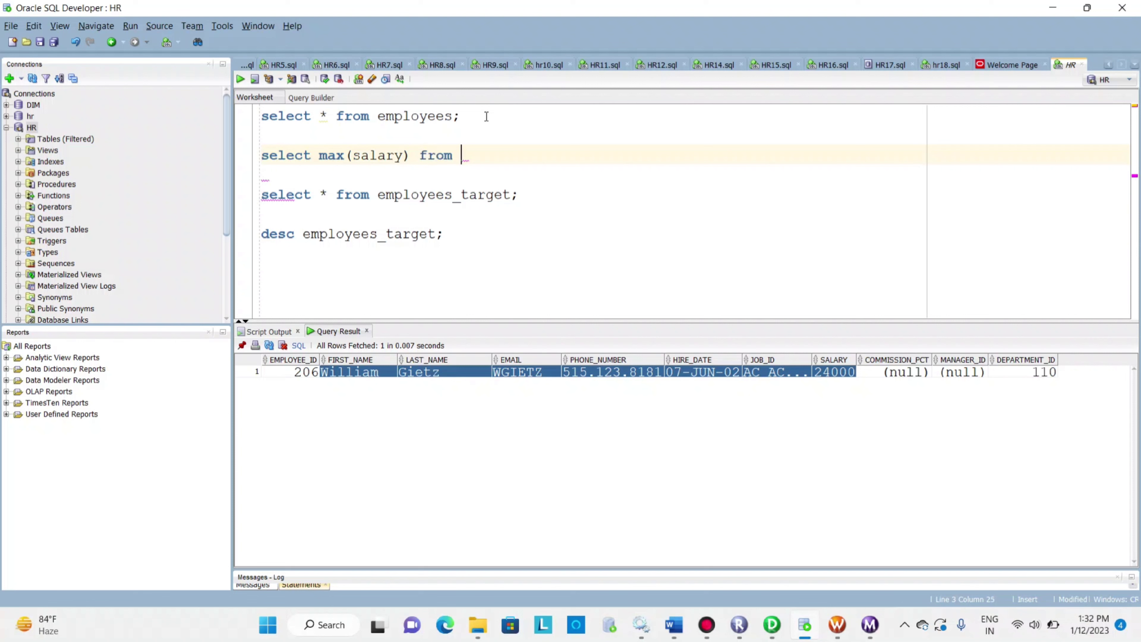
type("employees")
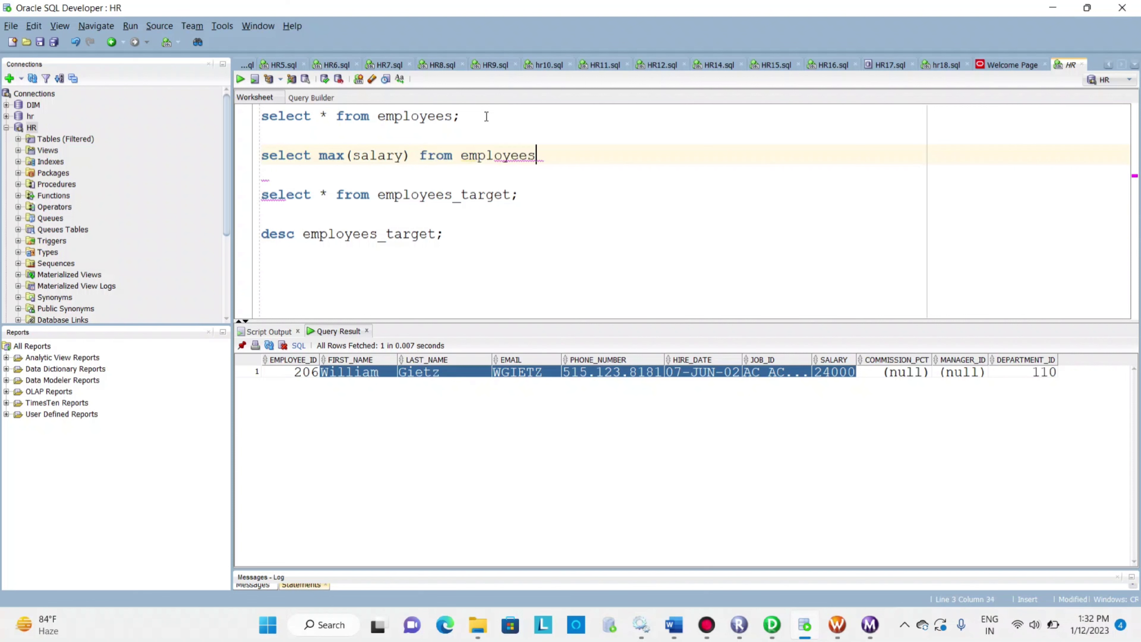
type(";")
key("ctrl+Return")
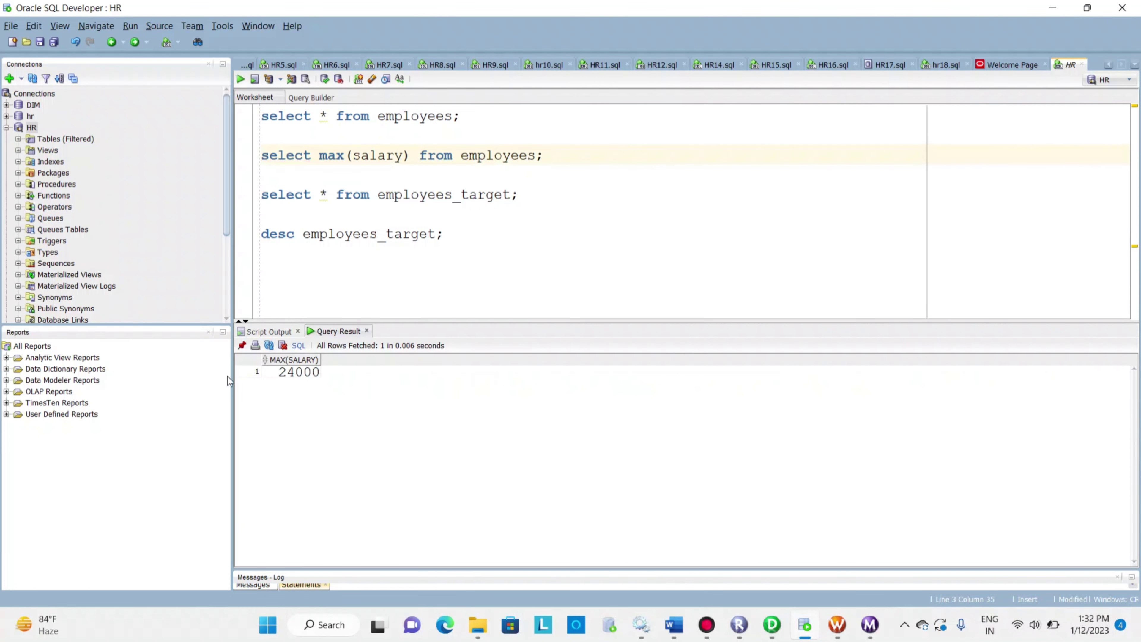
left_click(492, 191)
left_click(240, 80)
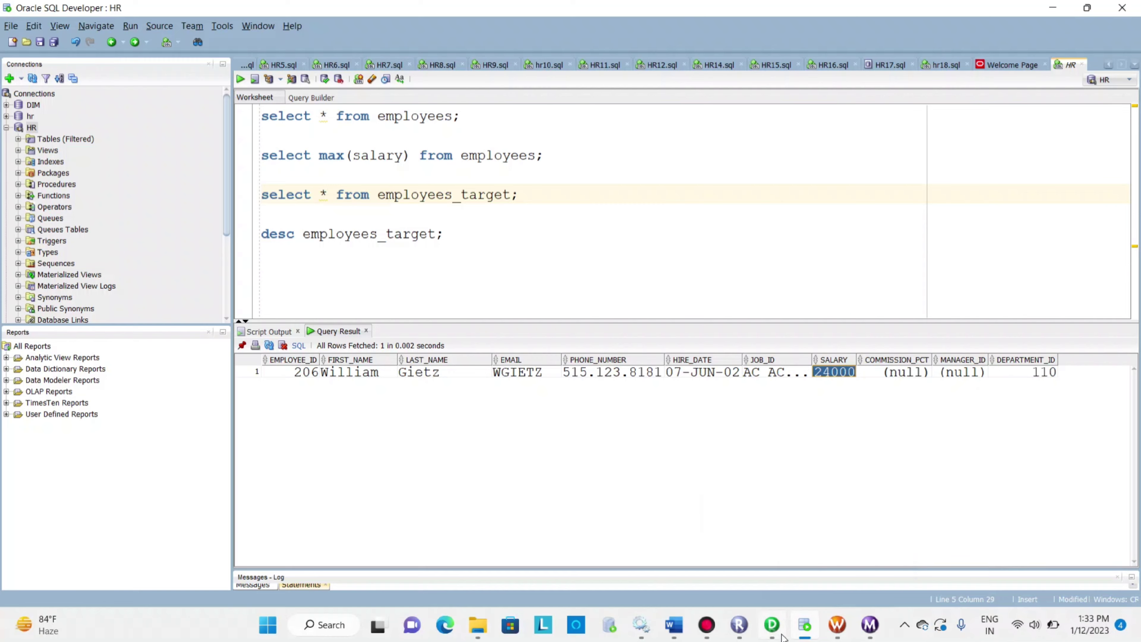
Return to PowerCenter Designer and review AGGTRANS's max_sal expression and the available aggregate functions, leaving the expression editor without changes
left_click(772, 626)
double_click(755, 215)
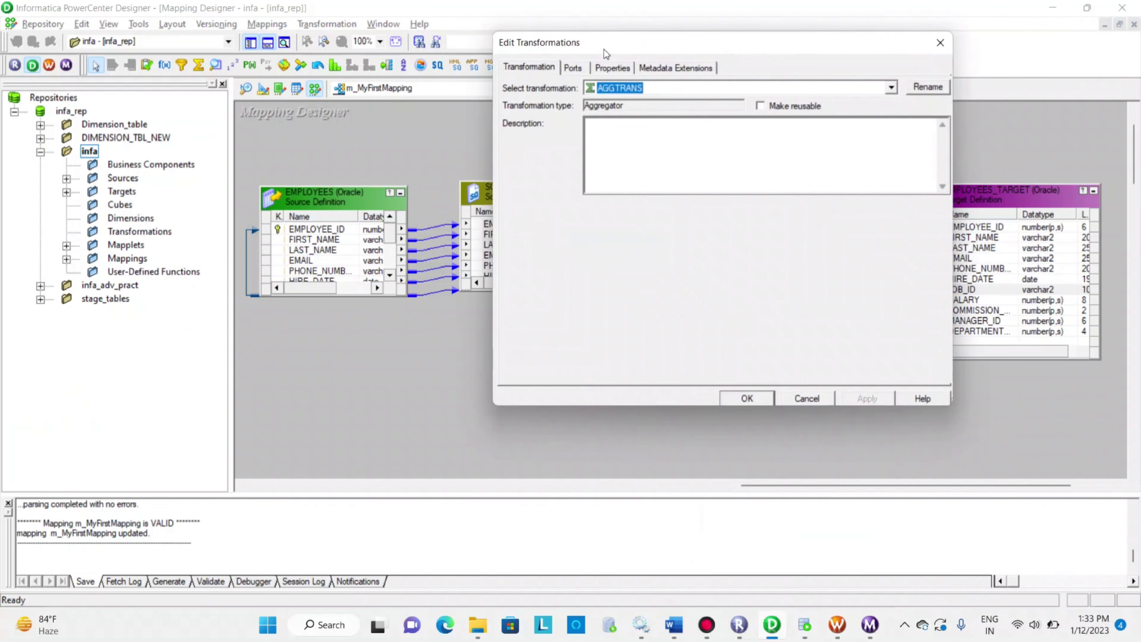
left_click(600, 70)
left_click(574, 69)
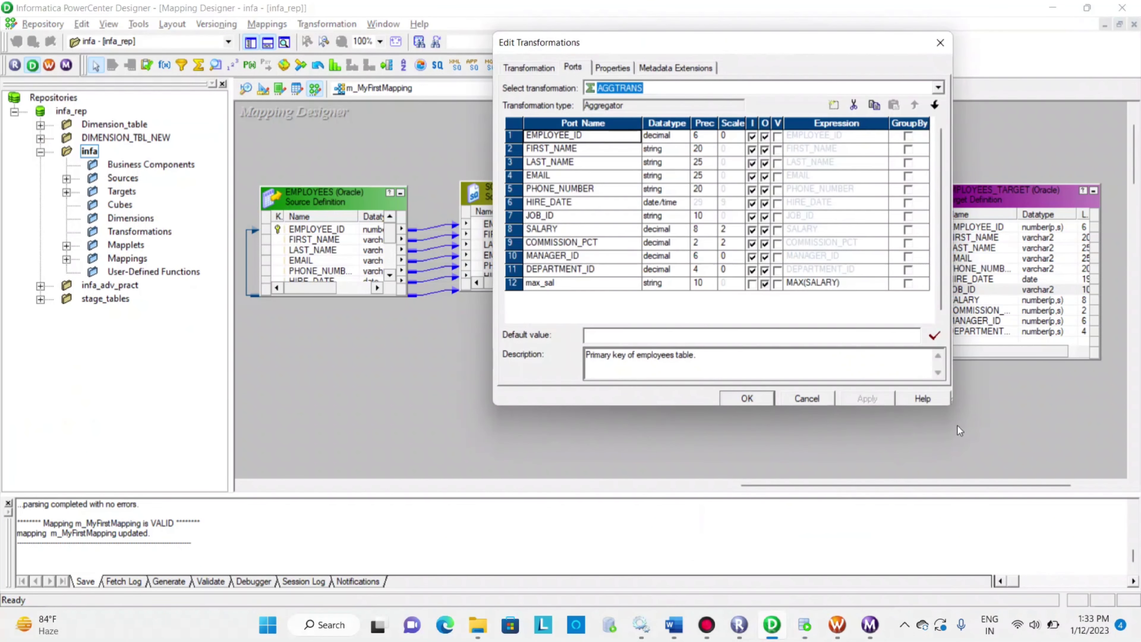
left_click(866, 286)
left_click(881, 284)
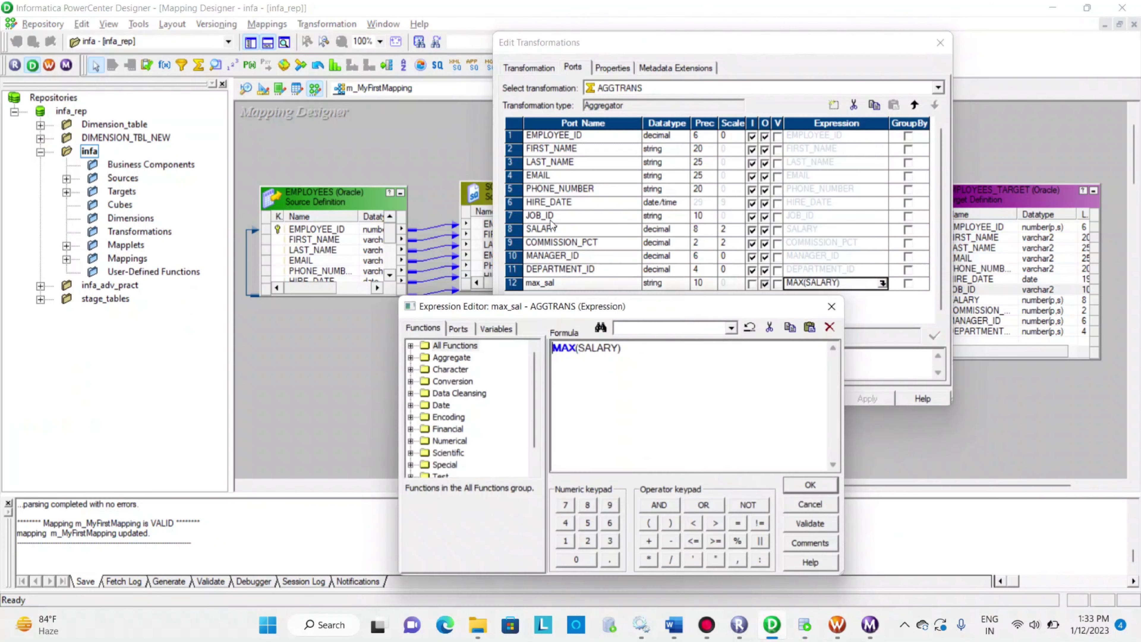
left_click(411, 358)
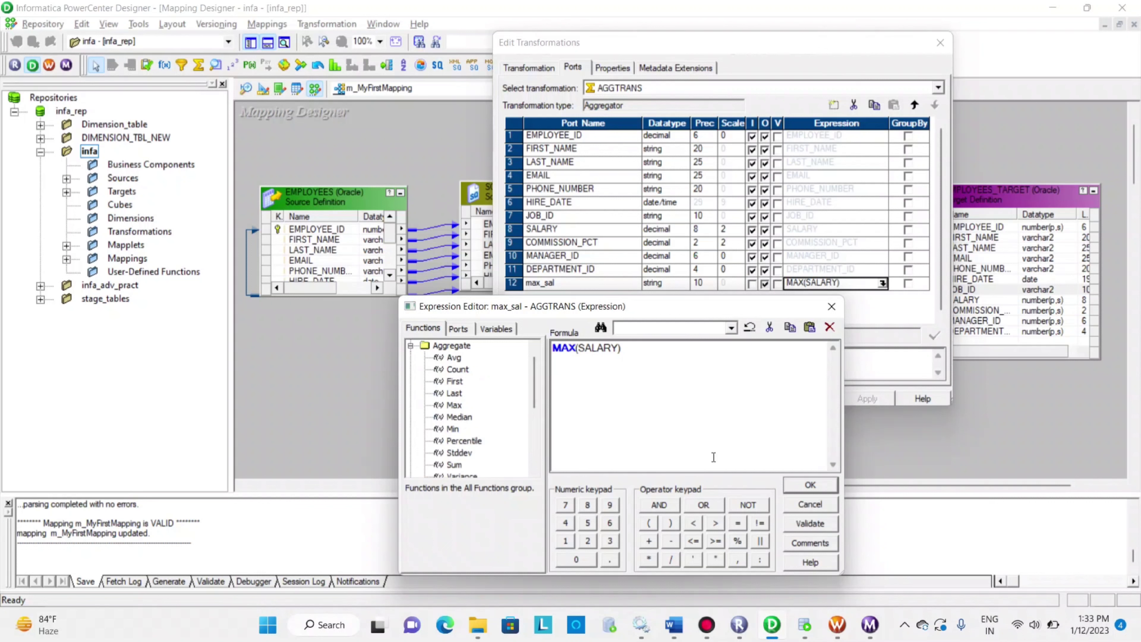
left_click(812, 505)
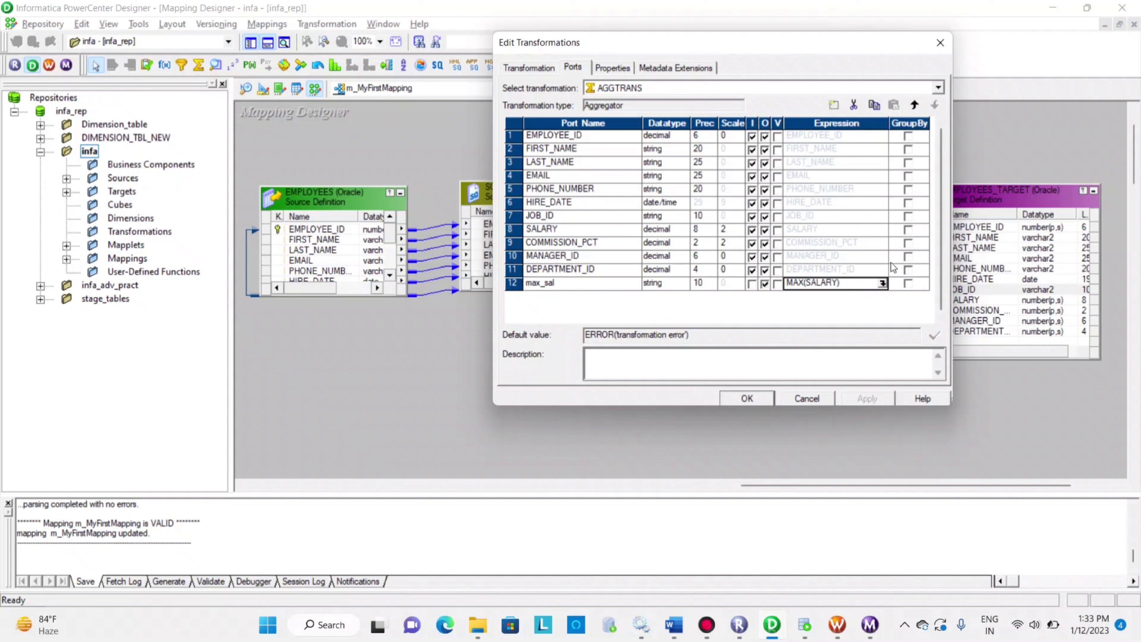
Enable Group By on the aggregator's DEPARTMENT_ID port, accept the transformation edit and save the mapping
left_click(907, 258)
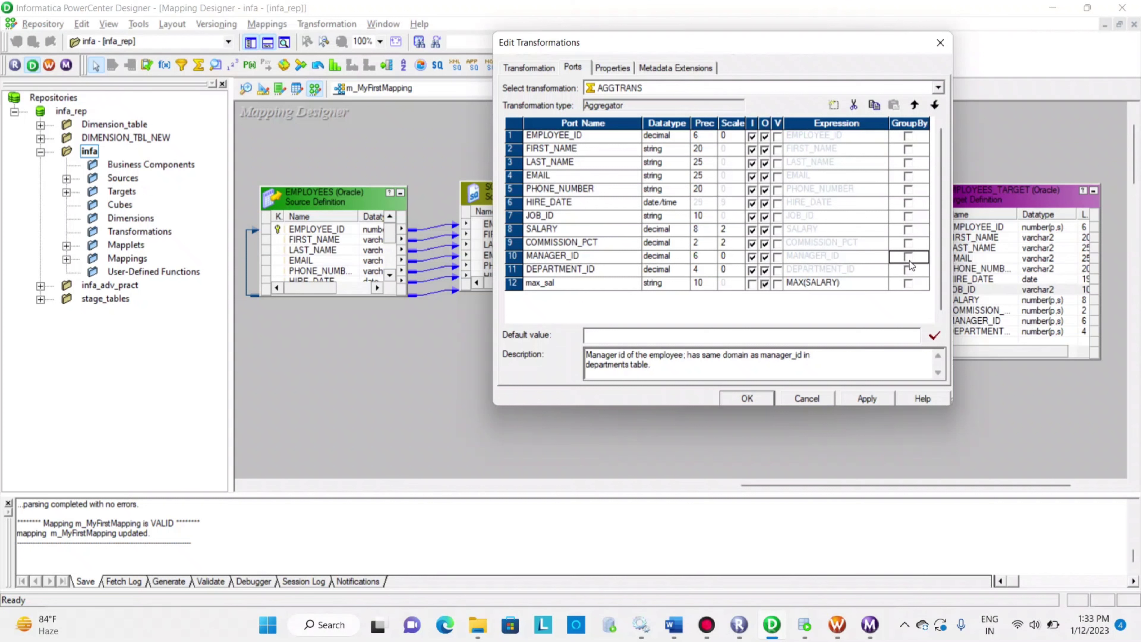
left_click(907, 271)
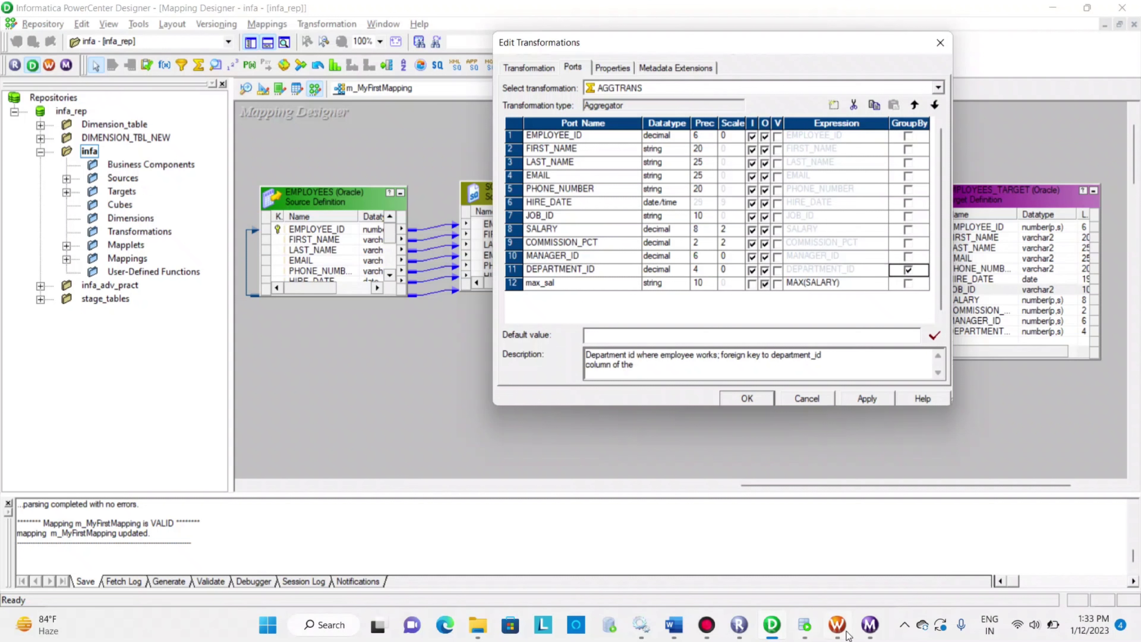
left_click(804, 625)
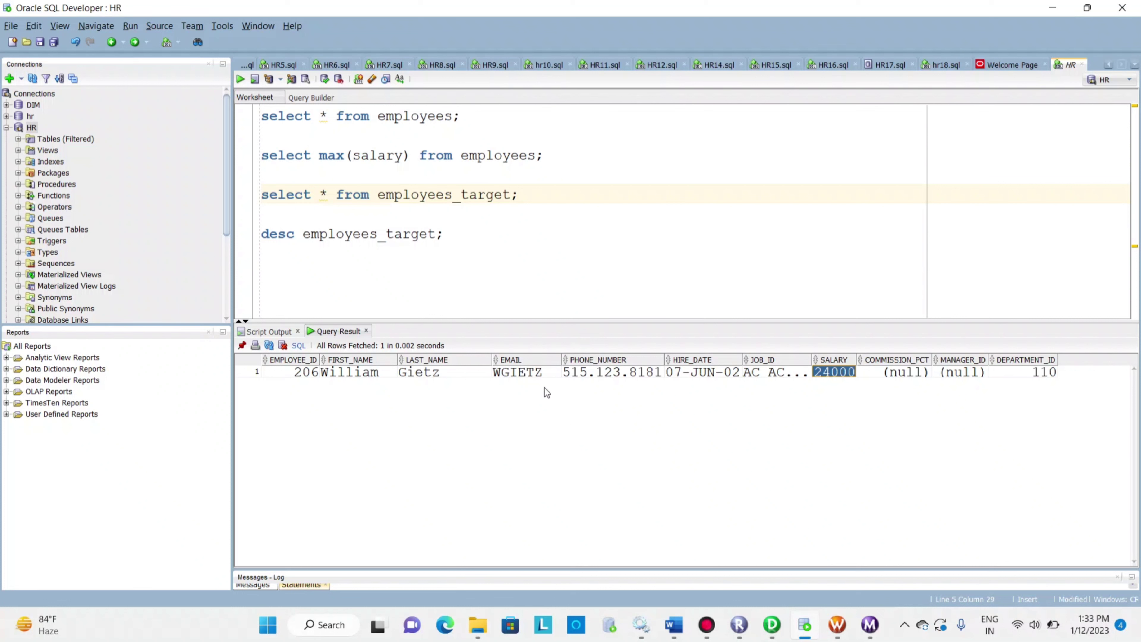
key("alt+Tab")
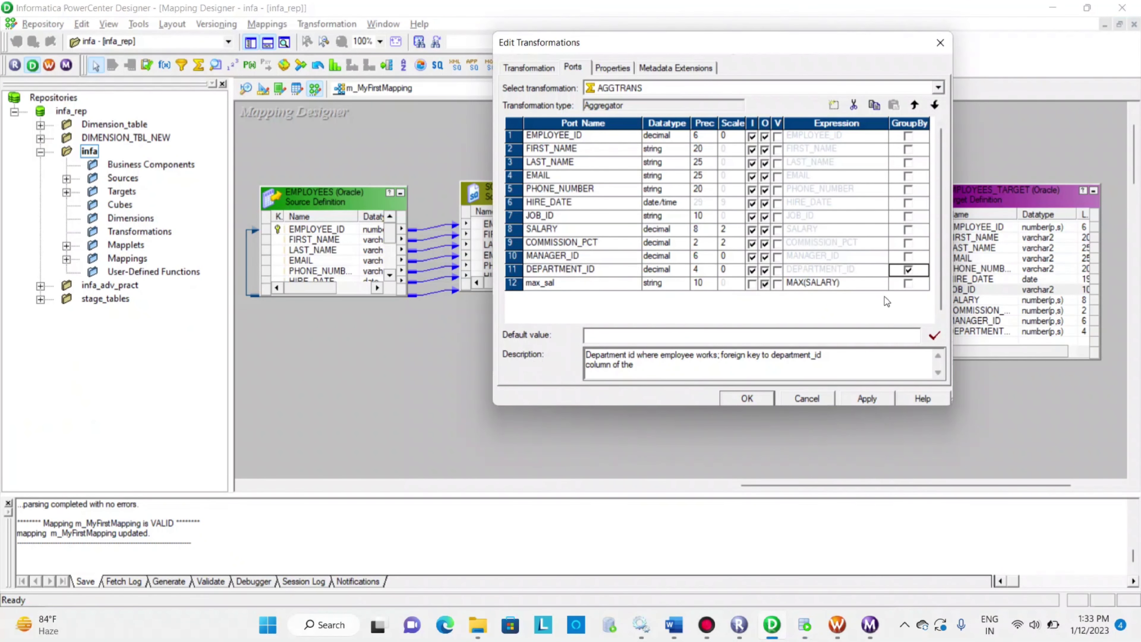
left_click(732, 401)
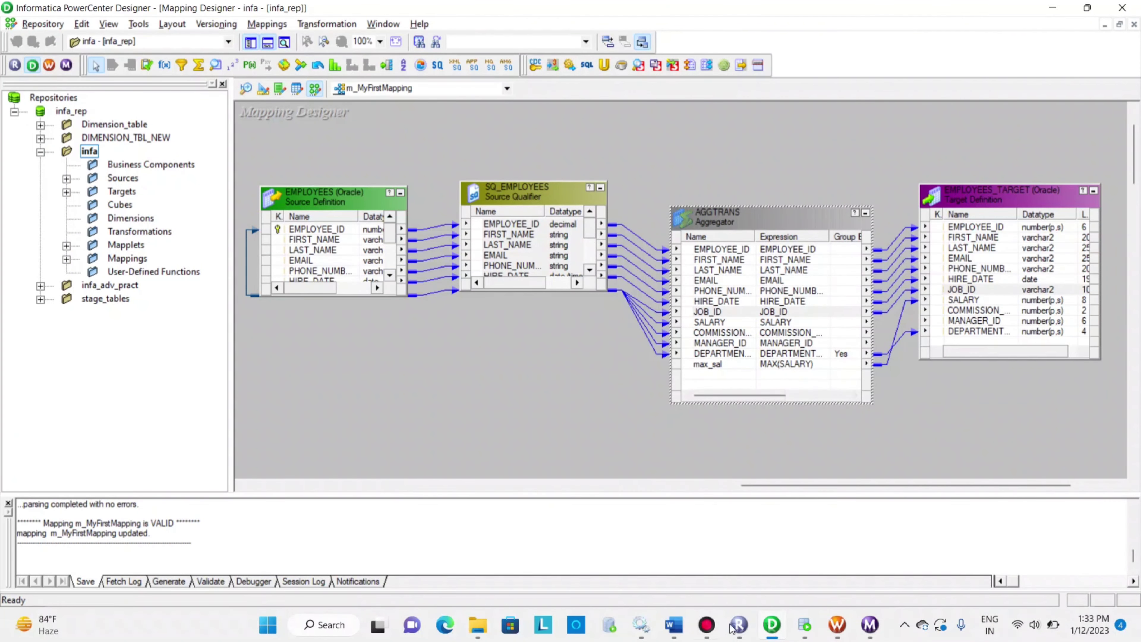
Switch to Workflow Manager, refresh the mapping of session s_m_MyFirstMapping, save the workflow and start the workflow from that task
left_click(837, 625)
right_click(588, 281)
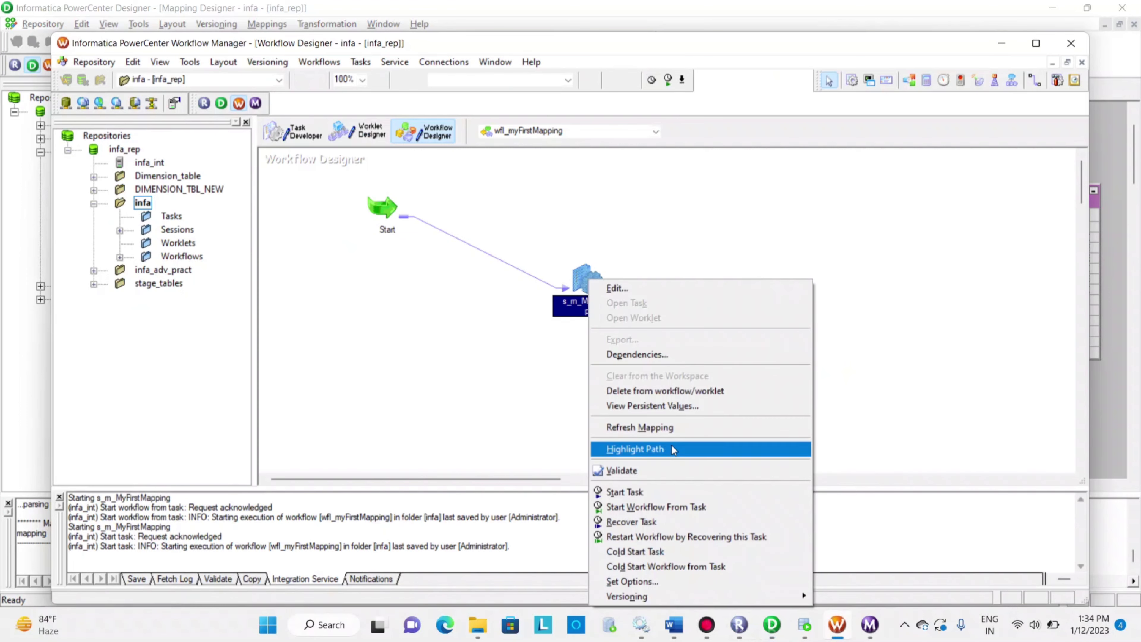
left_click(659, 430)
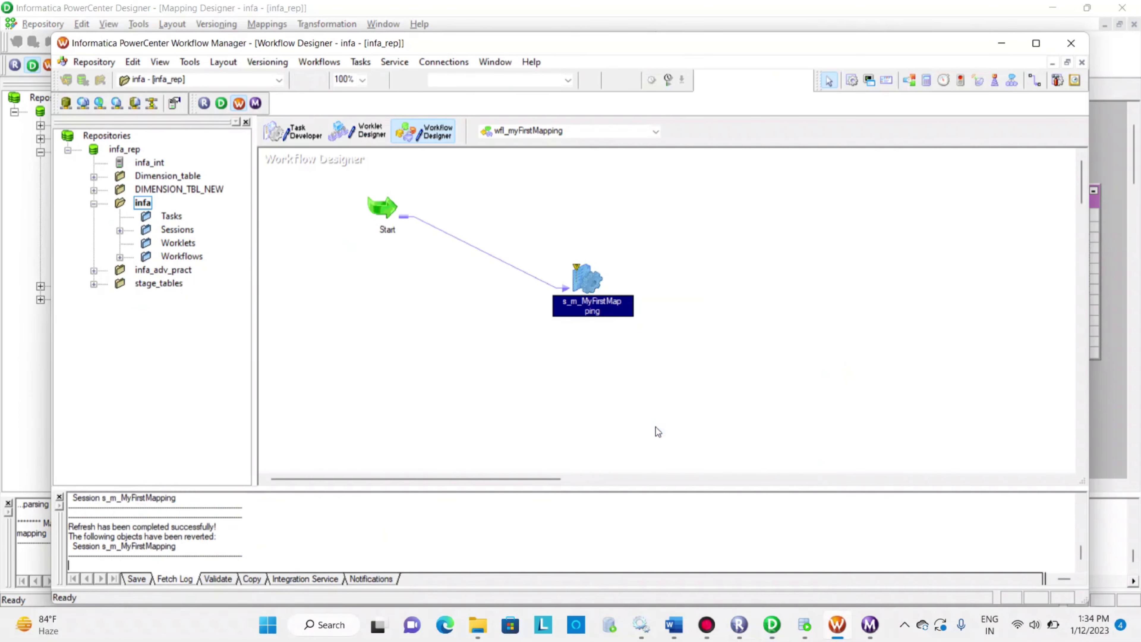
right_click(588, 280)
left_click(661, 508)
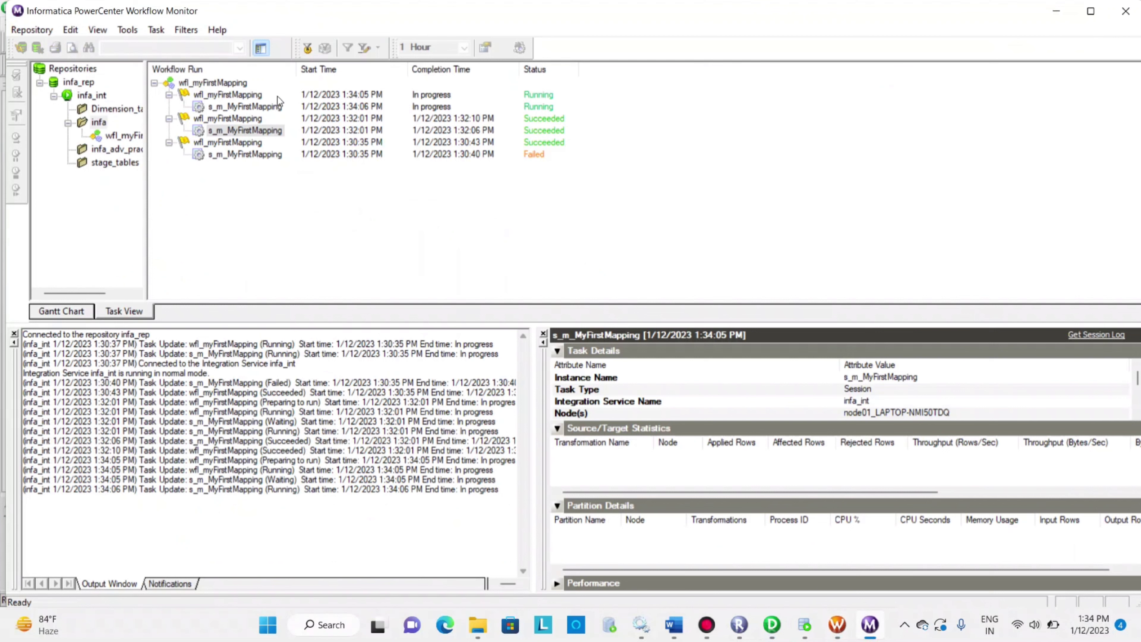
Check the new s_m_MyFirstMapping run's applied rows for SQ_EMPLOYEES and EMPLOYEES_TARGET in Workflow Monitor
left_click(269, 107)
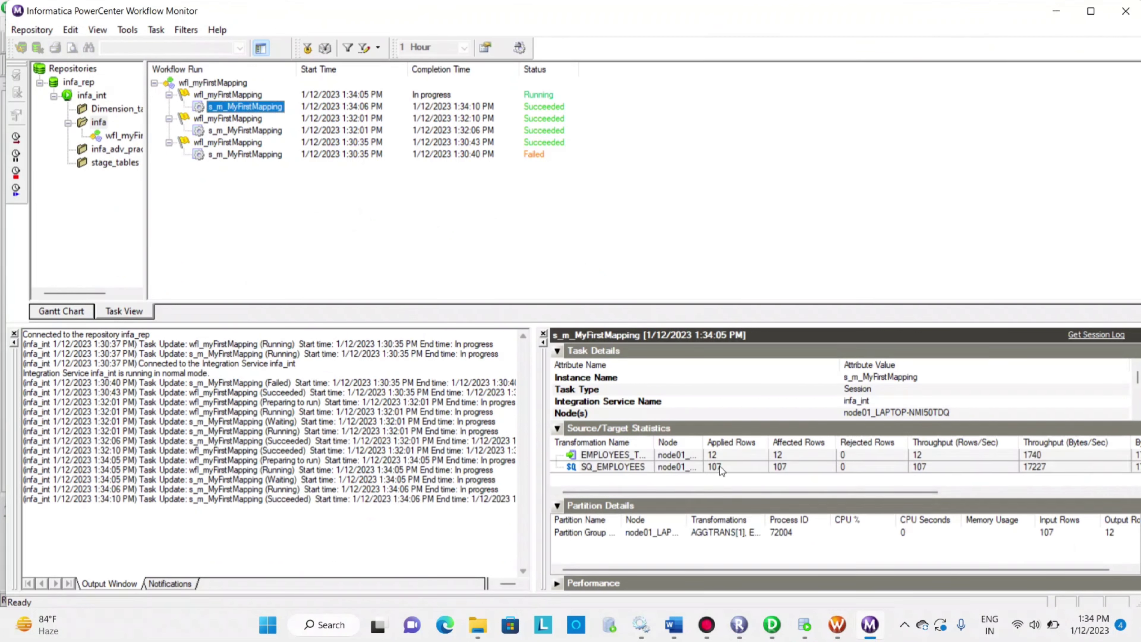
left_click(719, 466)
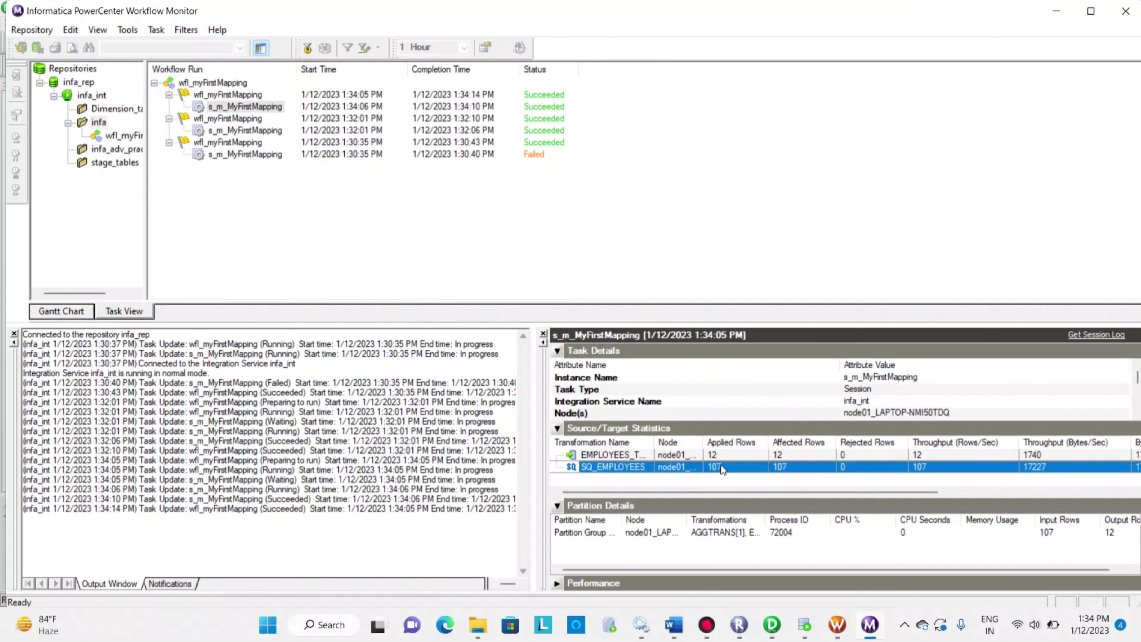
left_click(731, 455)
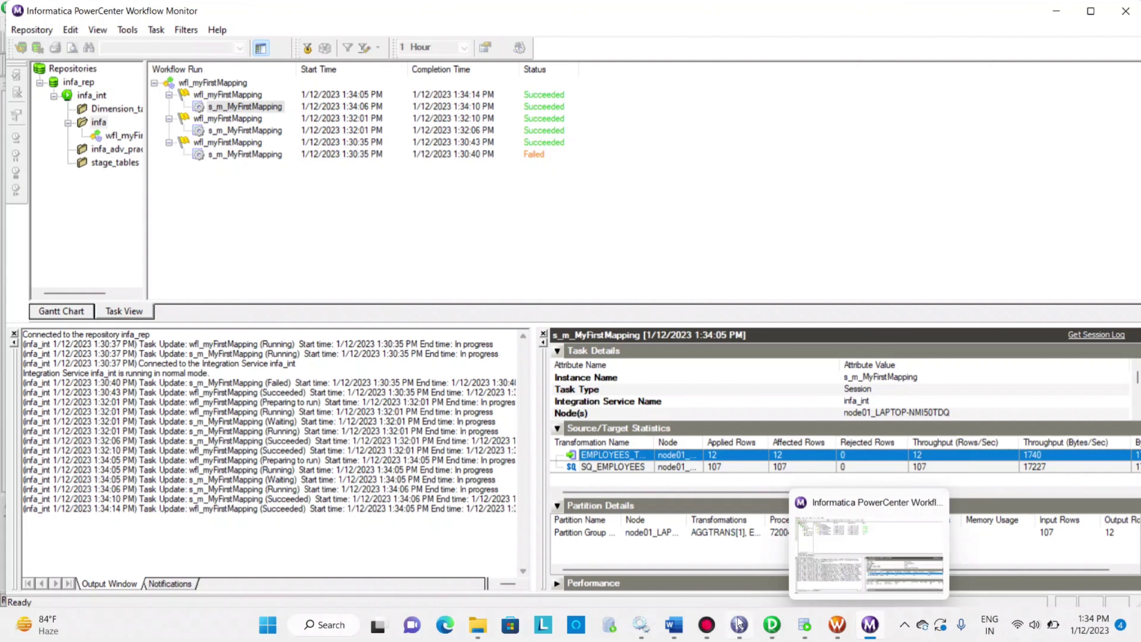
Switch to Oracle SQL Developer, rerun "select * from employees_target;" and inspect the DEPARTMENT_ID values of the loaded rows
left_click(804, 624)
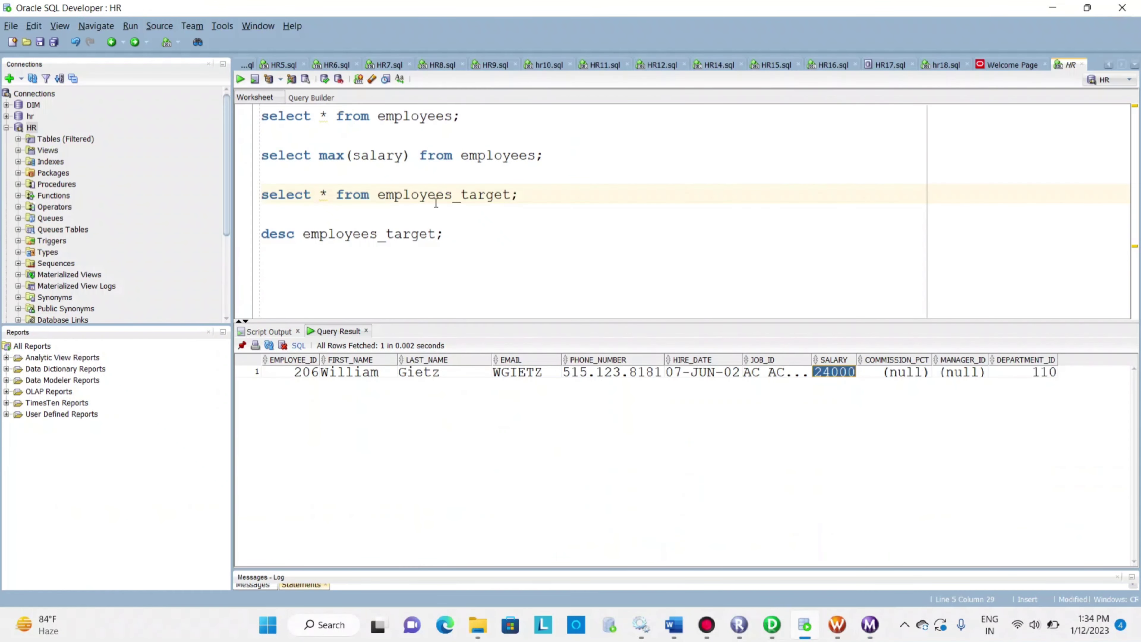
left_click(559, 166)
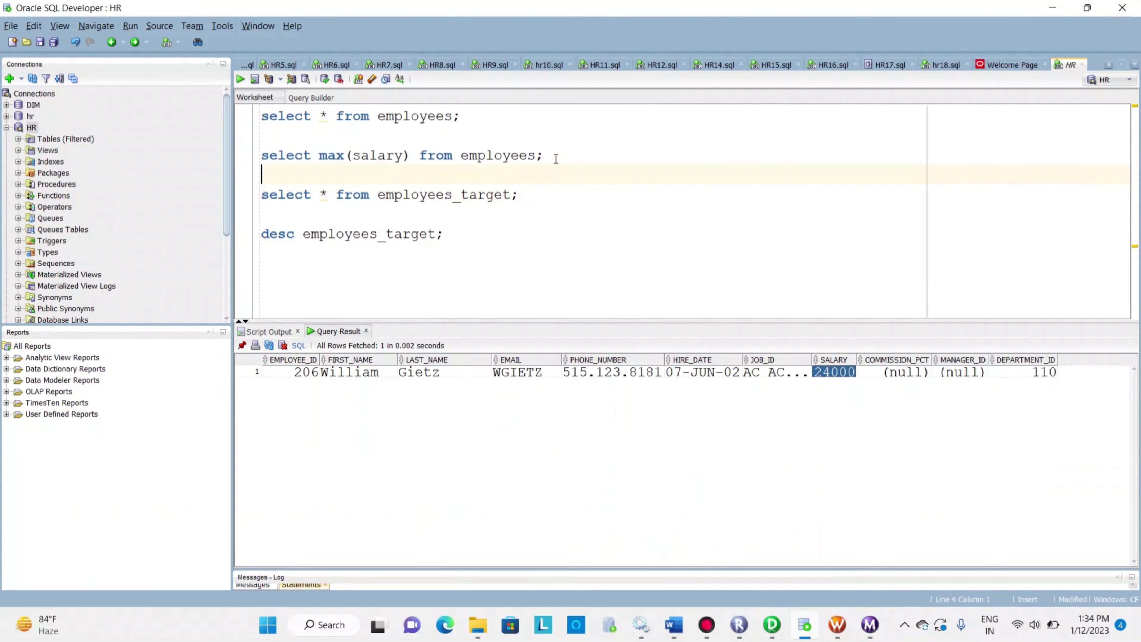
left_click(530, 219)
left_click_drag(527, 194, 262, 195)
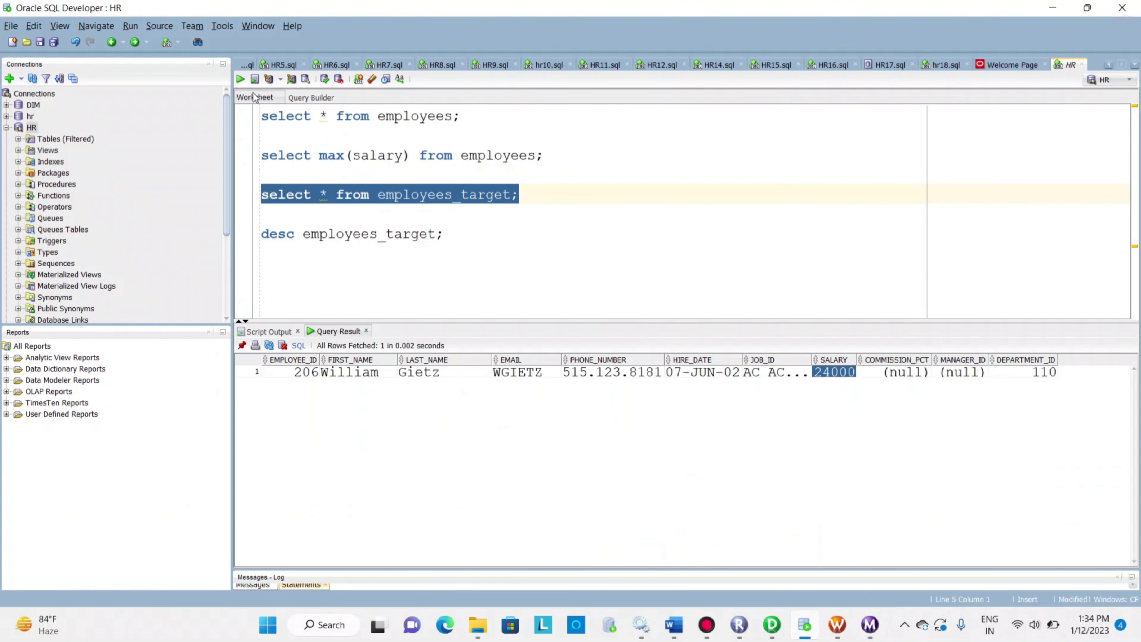
left_click(241, 80)
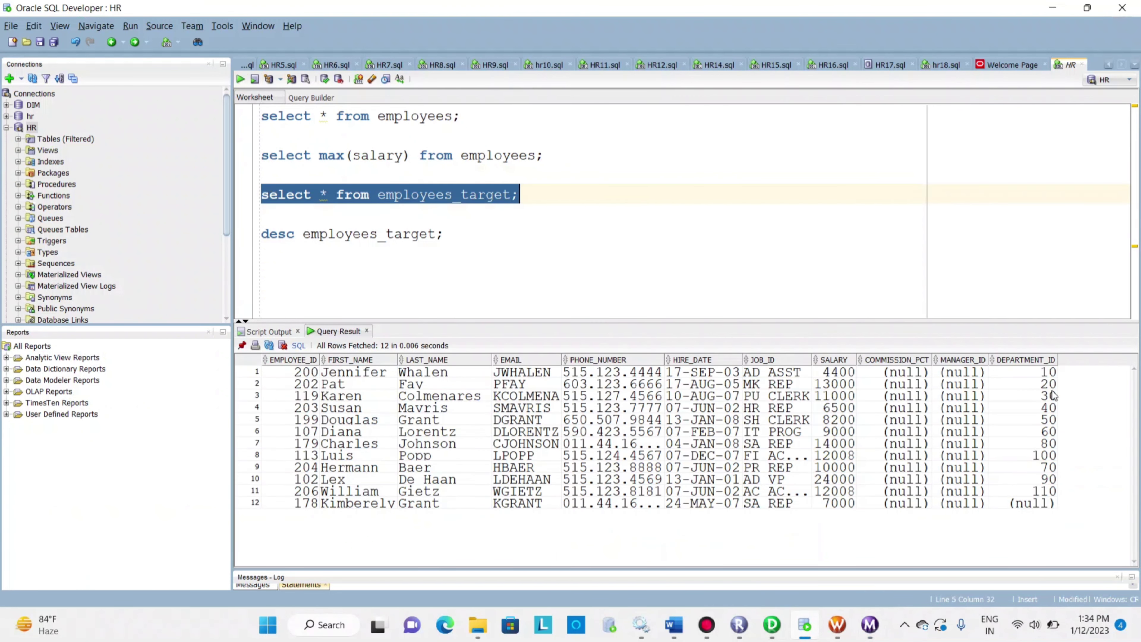
left_click(1050, 373)
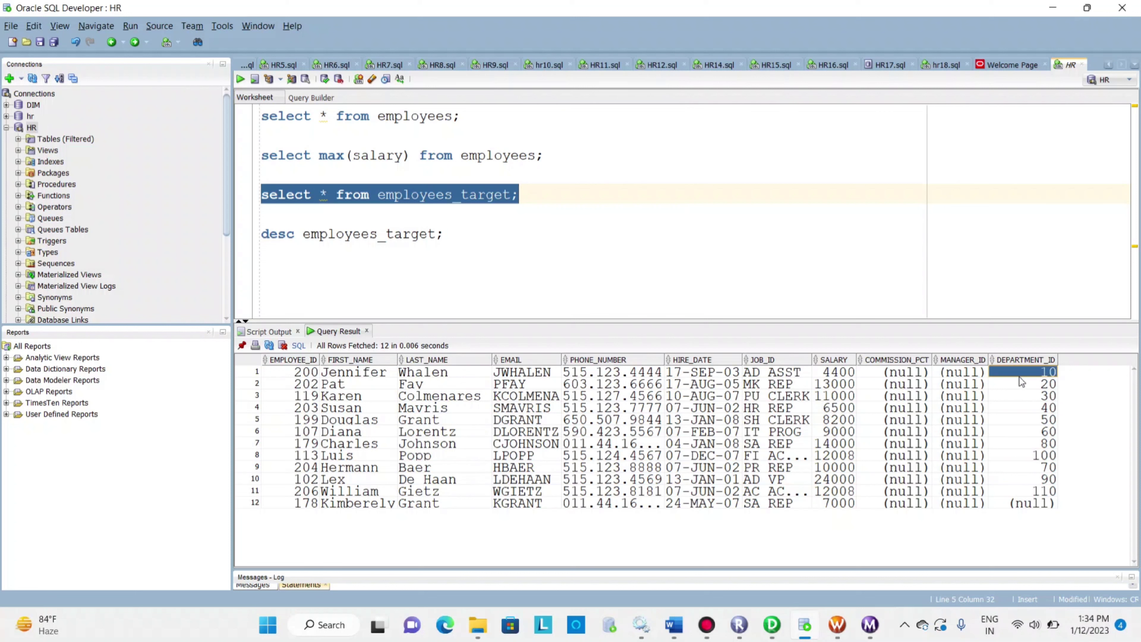
Compare the SALARY and DEPARTMENT_ID values in the first three rows of the employees_target query result
left_click(836, 373)
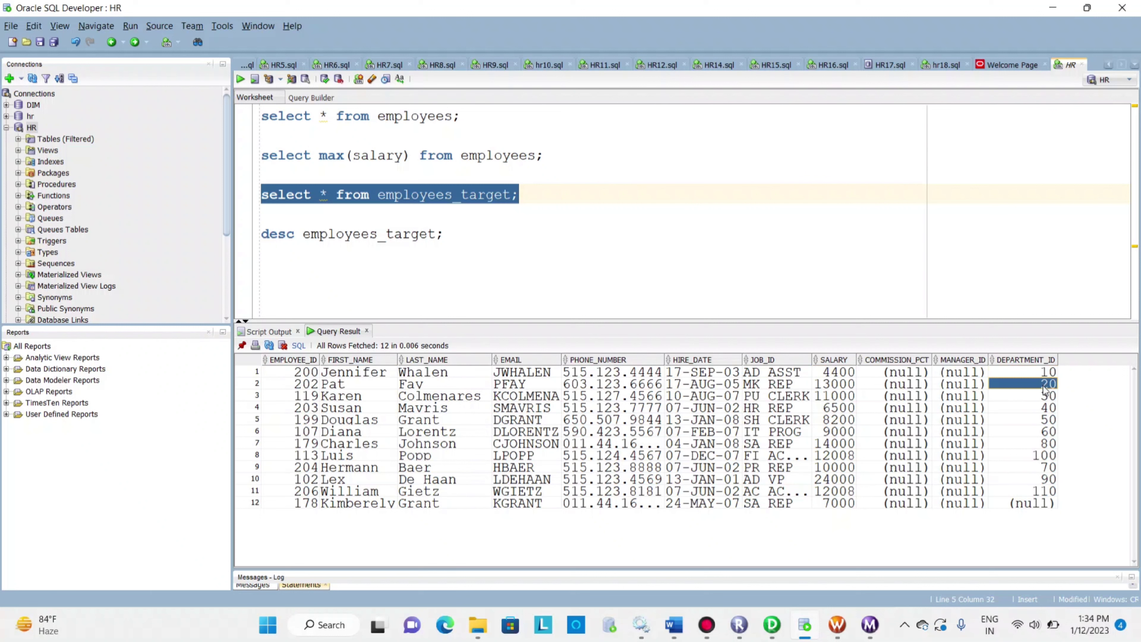
left_click(845, 385)
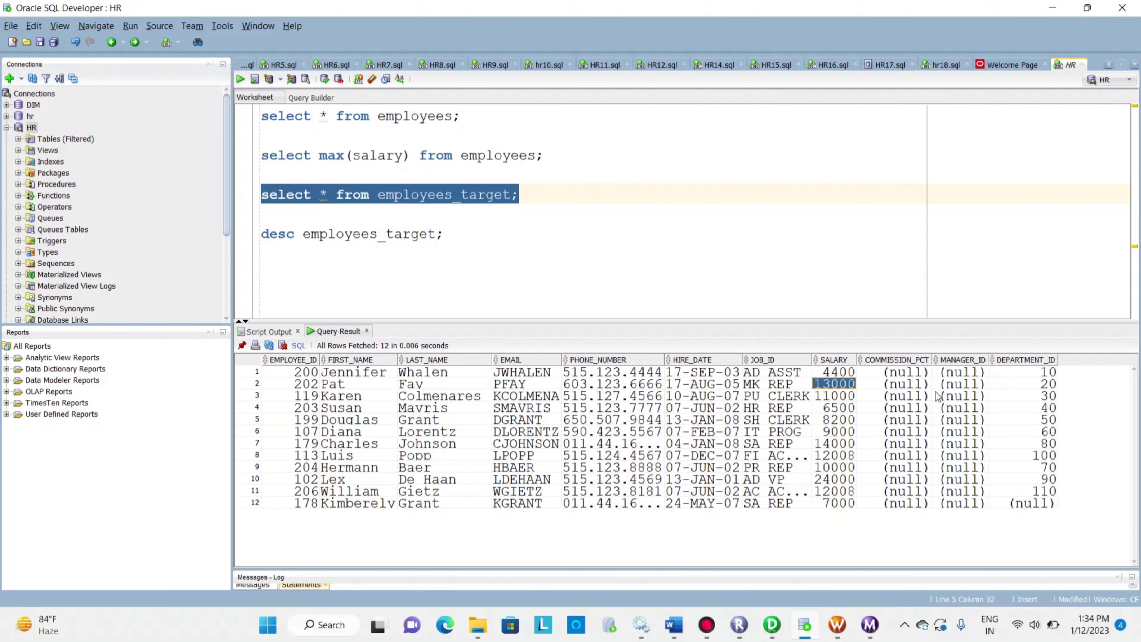
left_click(1044, 396)
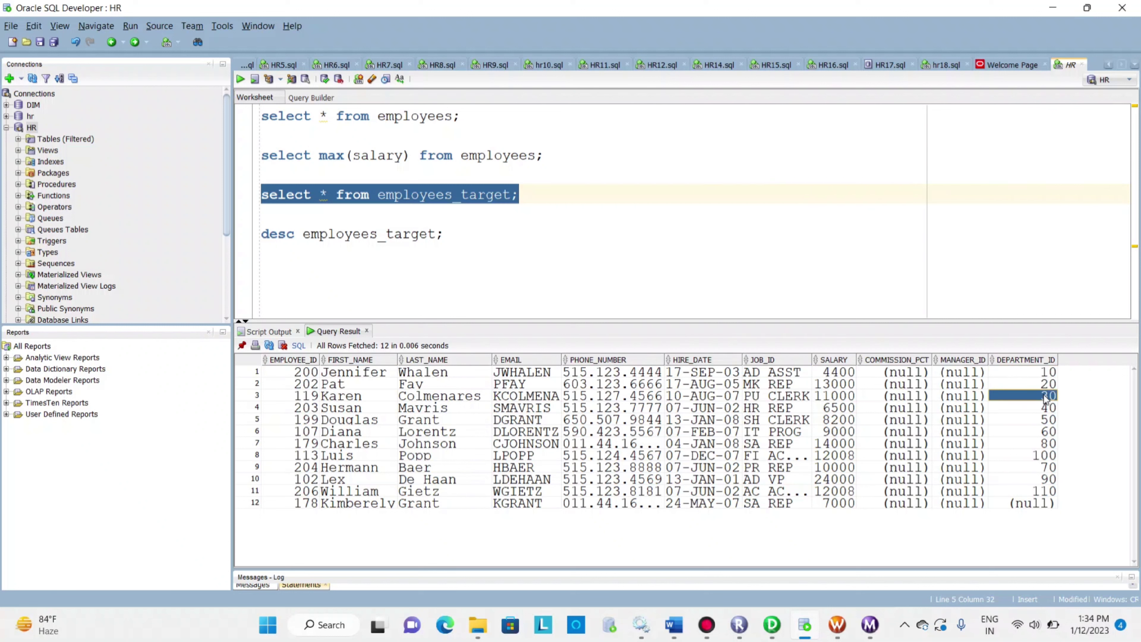
left_click(851, 398)
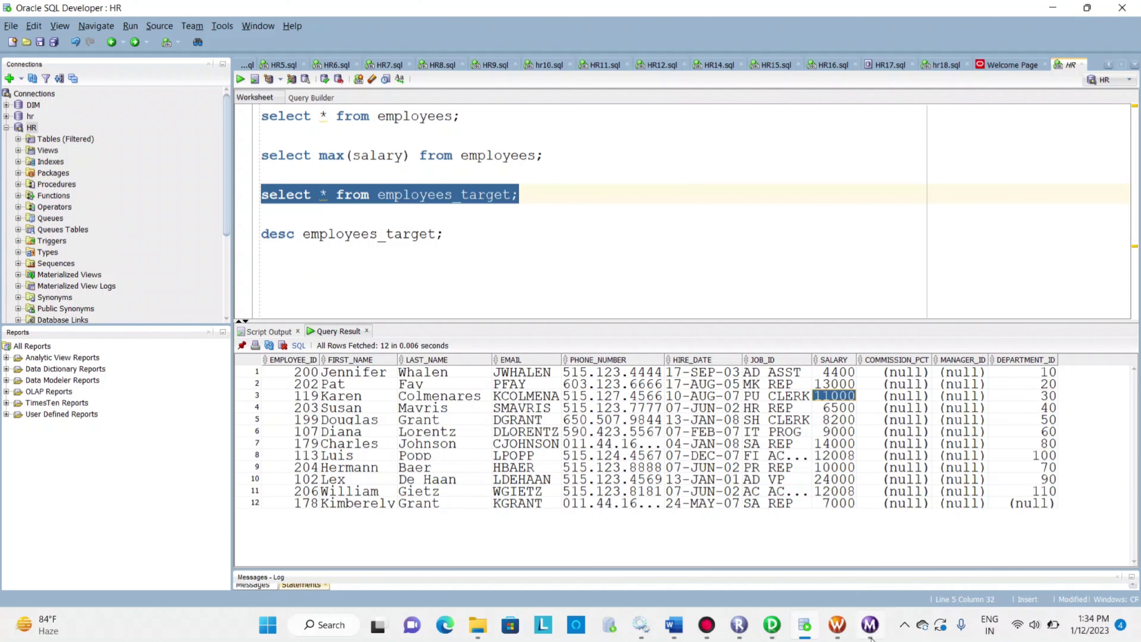
Switch to PowerCenter Designer and review the available aggregate functions in the expression editor of AGGTRANS's max_sal port, leaving the formula as is
mouse_move(784, 625)
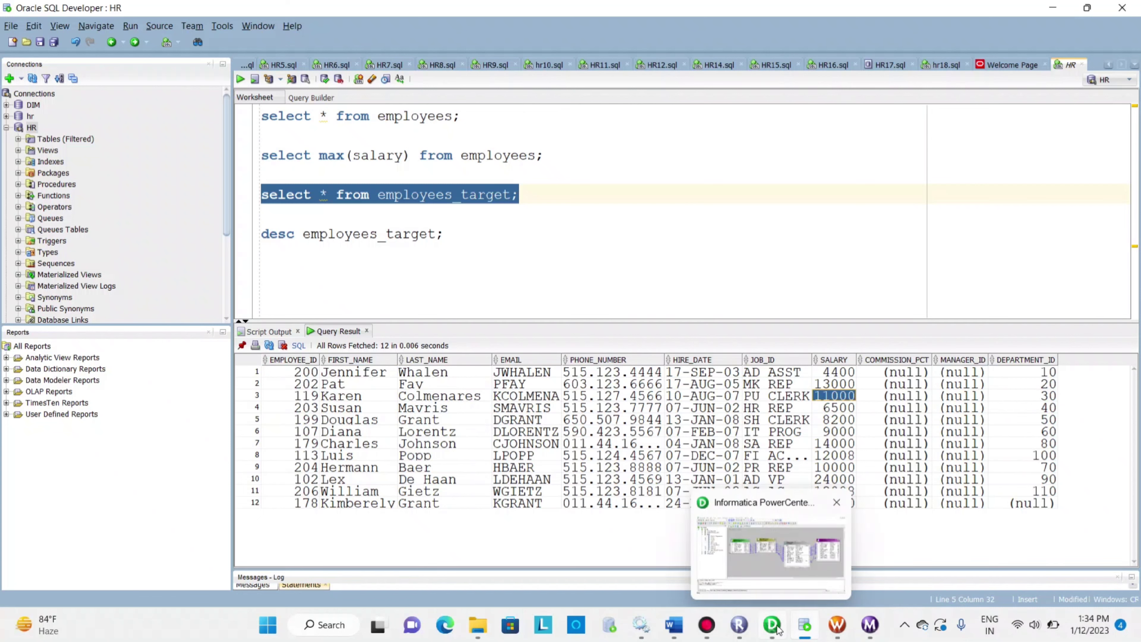
left_click(797, 581)
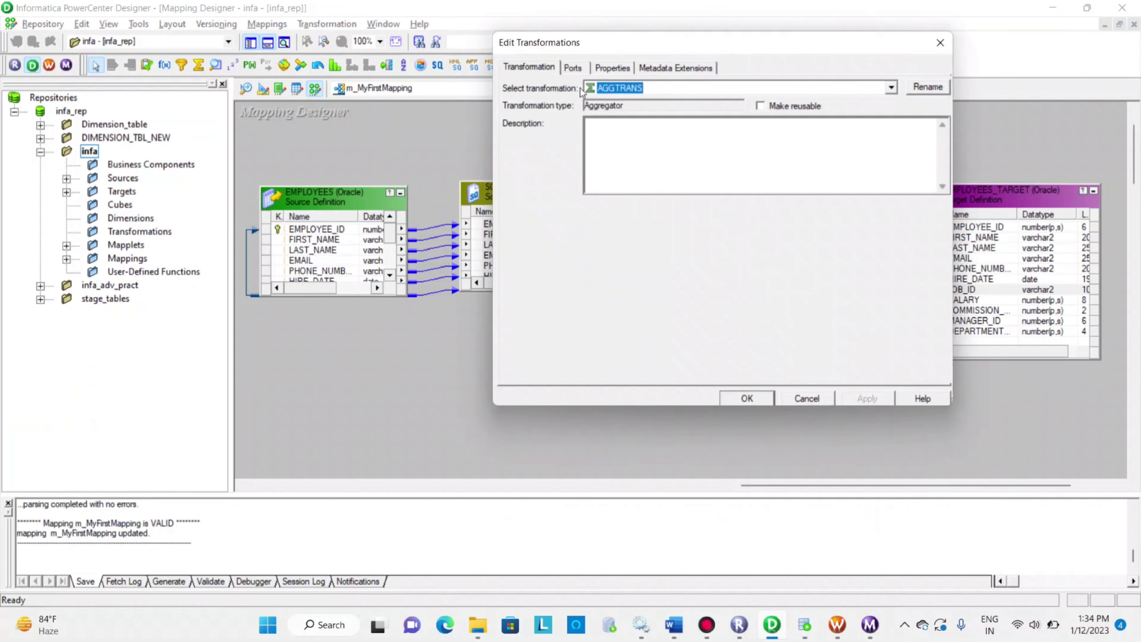
left_click(575, 68)
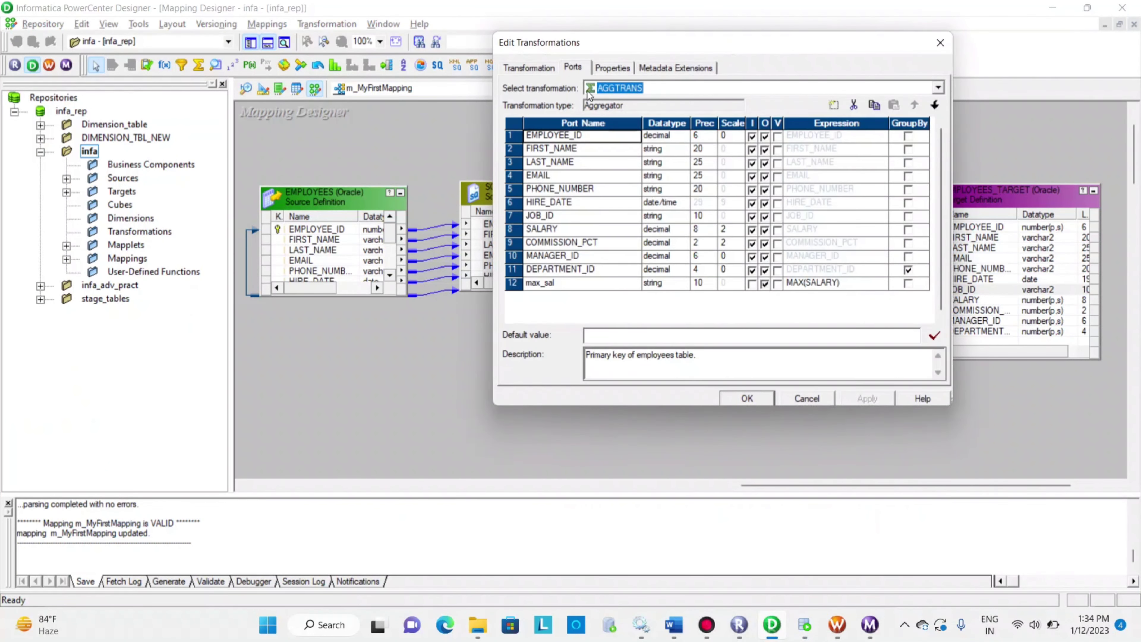
left_click(885, 284)
left_click(883, 284)
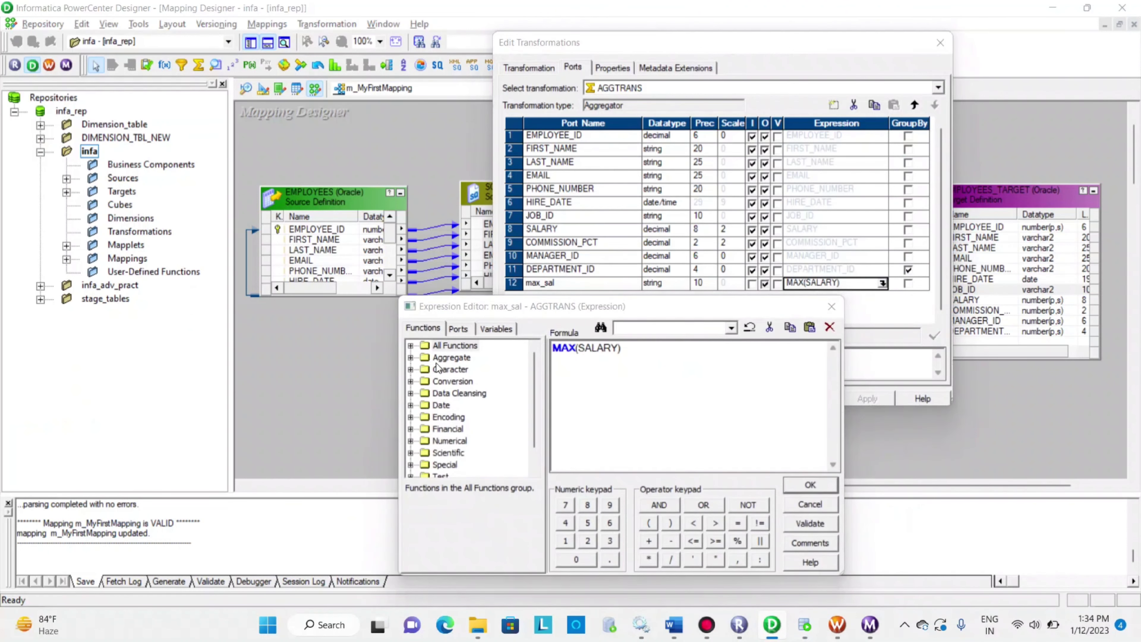
left_click(410, 359)
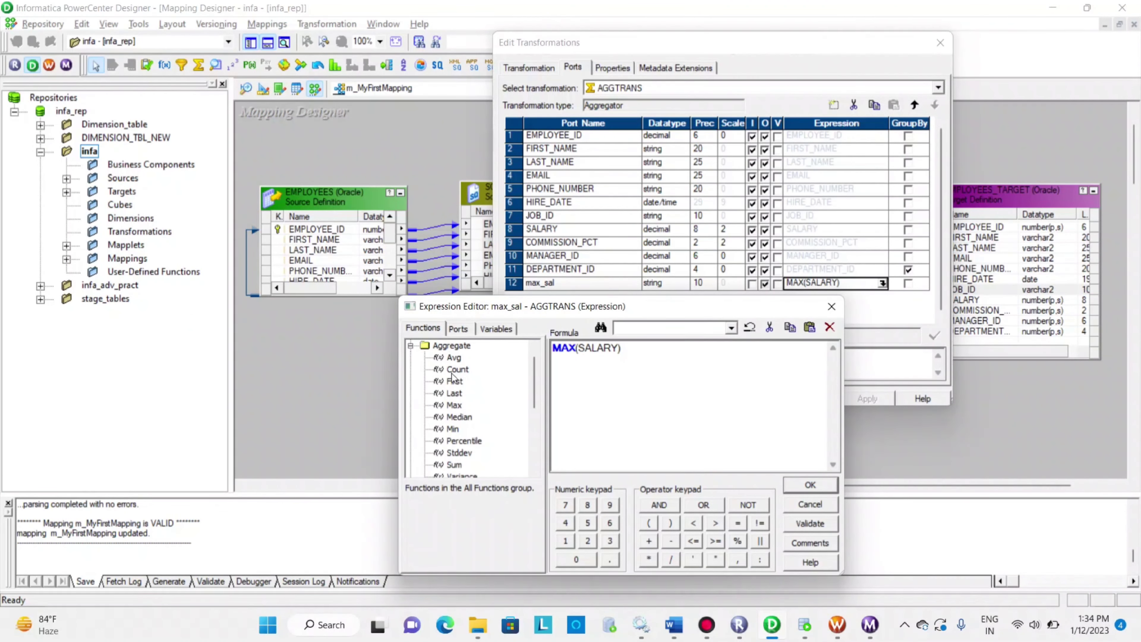
scroll(475, 449, "down", 1)
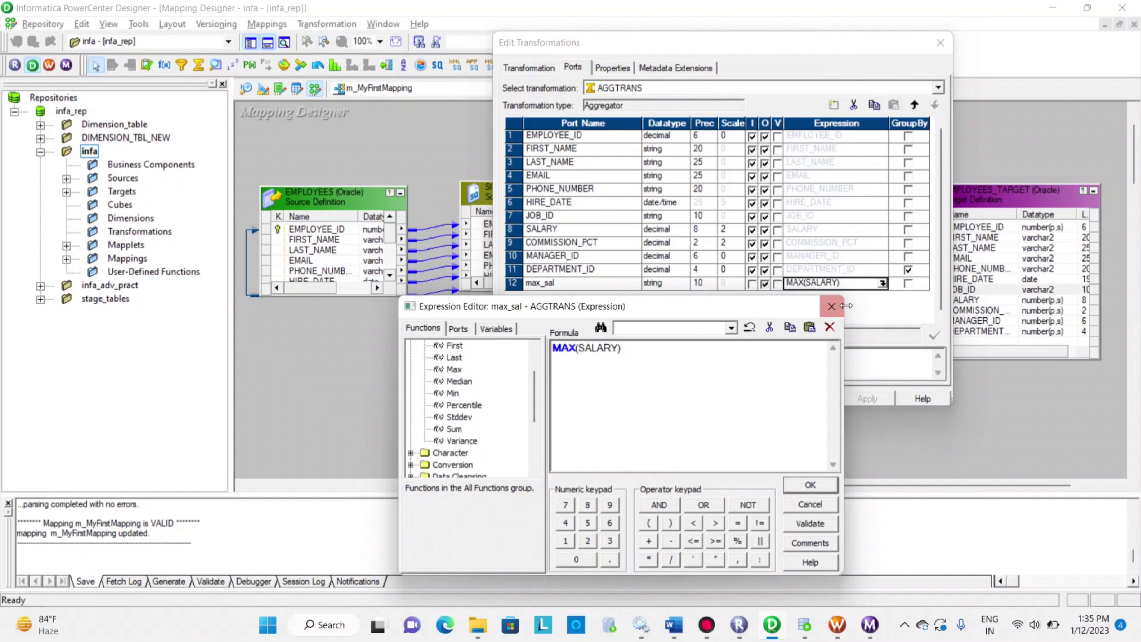
left_click(832, 308)
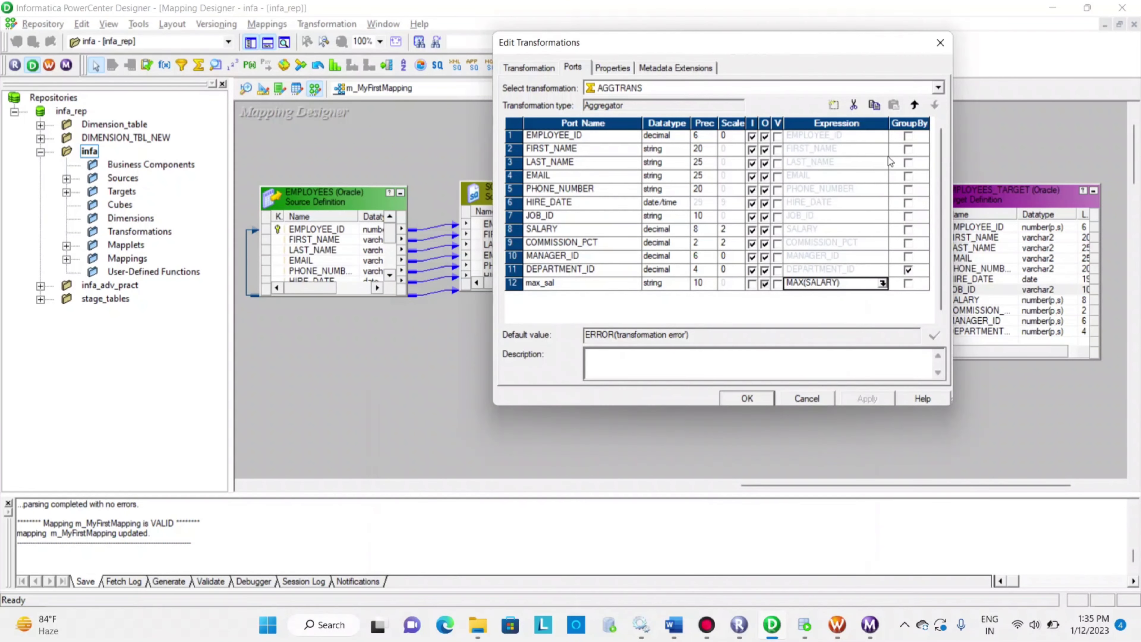
Clear Group By on the aggregator's DEPARTMENT_ID port
left_click(908, 271)
left_click(907, 271)
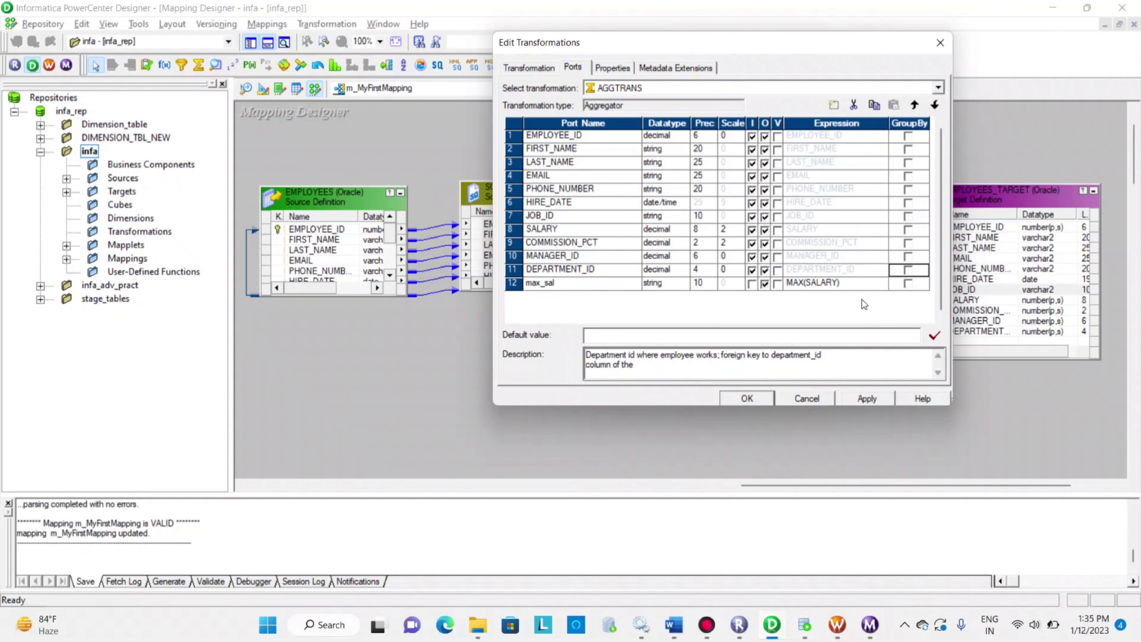
mouse_move(805, 612)
mouse_move(848, 627)
Examine the descriptions of the First and Last aggregate functions for the max_sal expression, then close the editor without changes
left_click(881, 284)
left_click(882, 284)
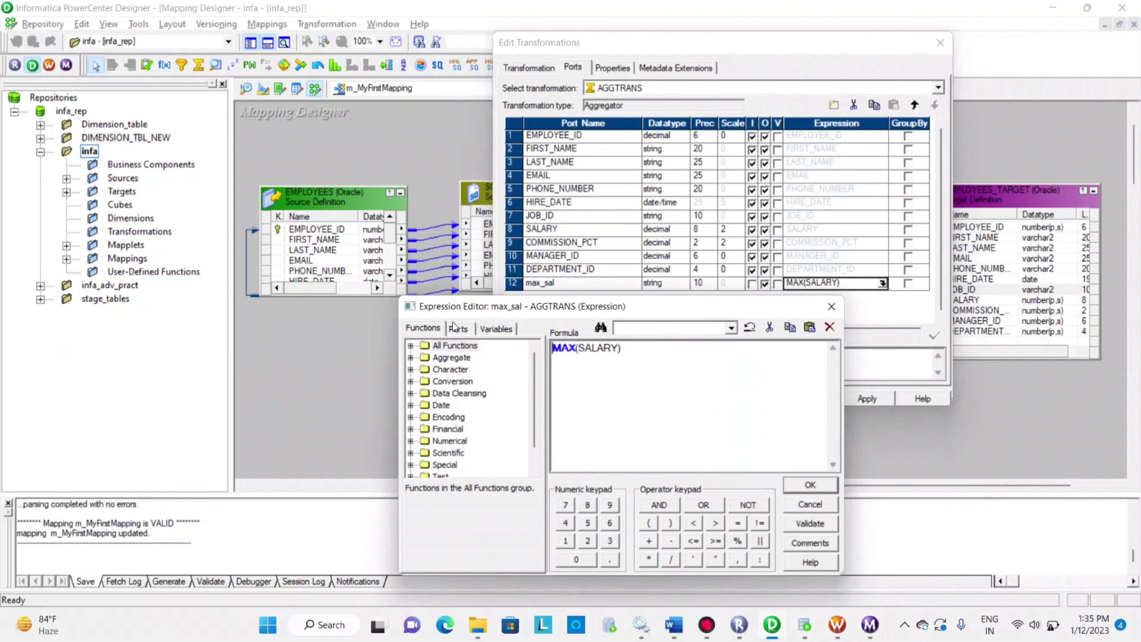
left_click(410, 357)
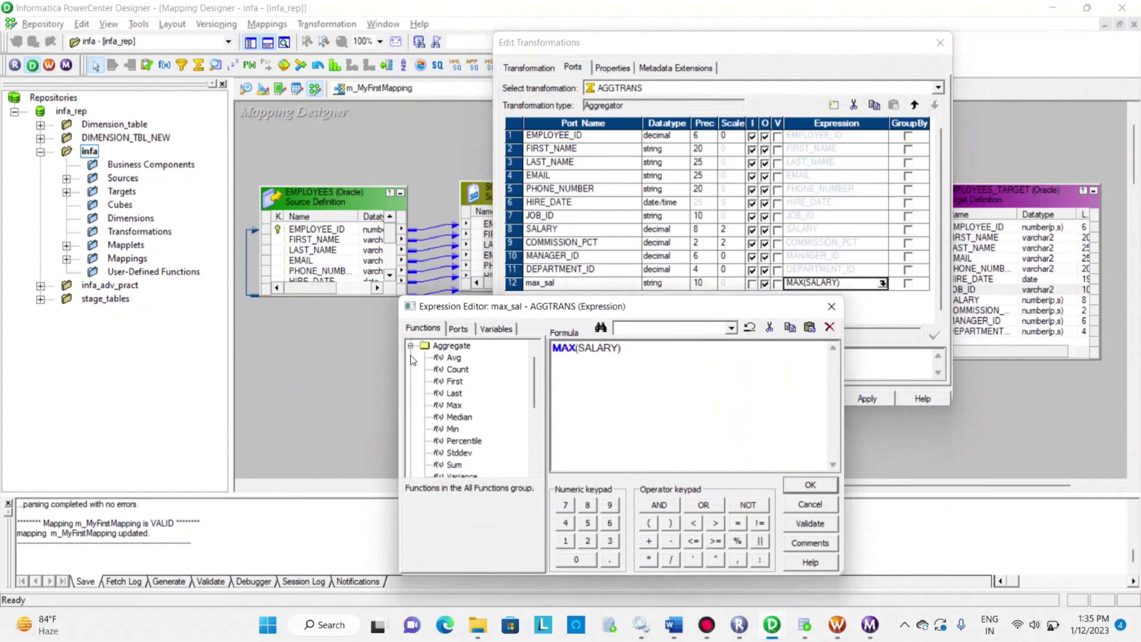
left_click(455, 381)
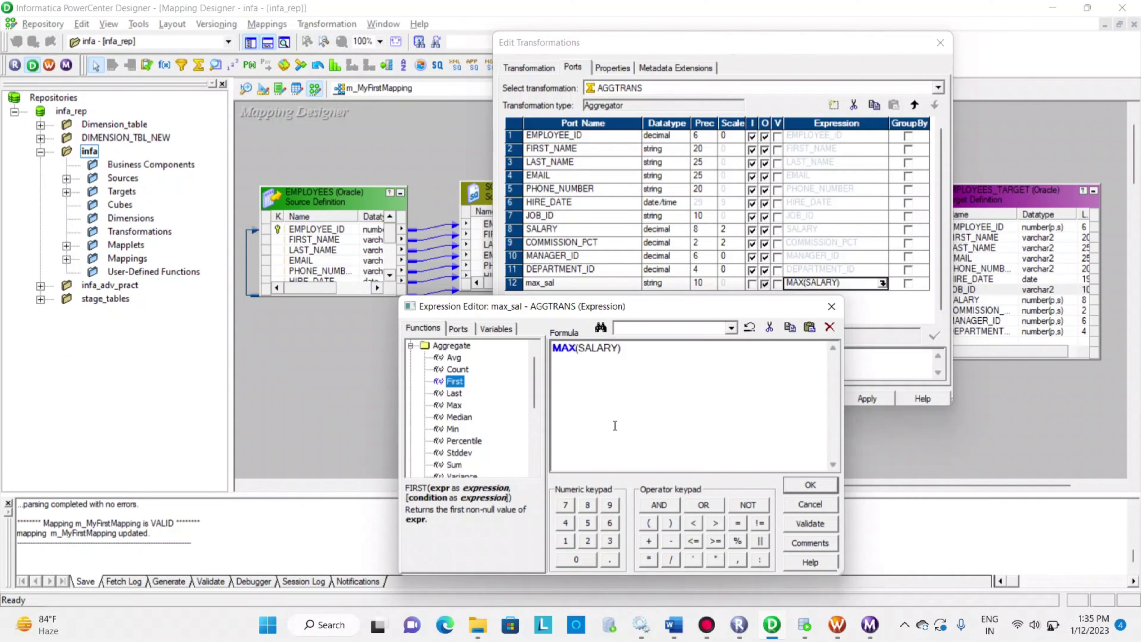
mouse_move(553, 349)
left_mouse_down()
mouse_move(657, 341)
mouse_move(552, 350)
left_mouse_up()
left_click(646, 349)
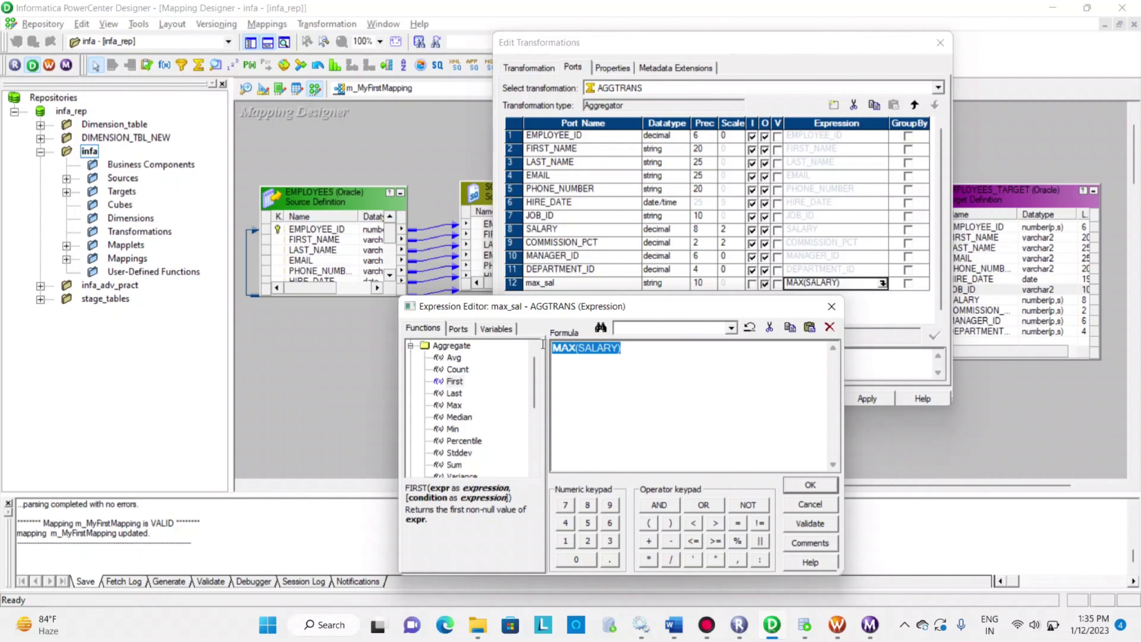
left_click(455, 394)
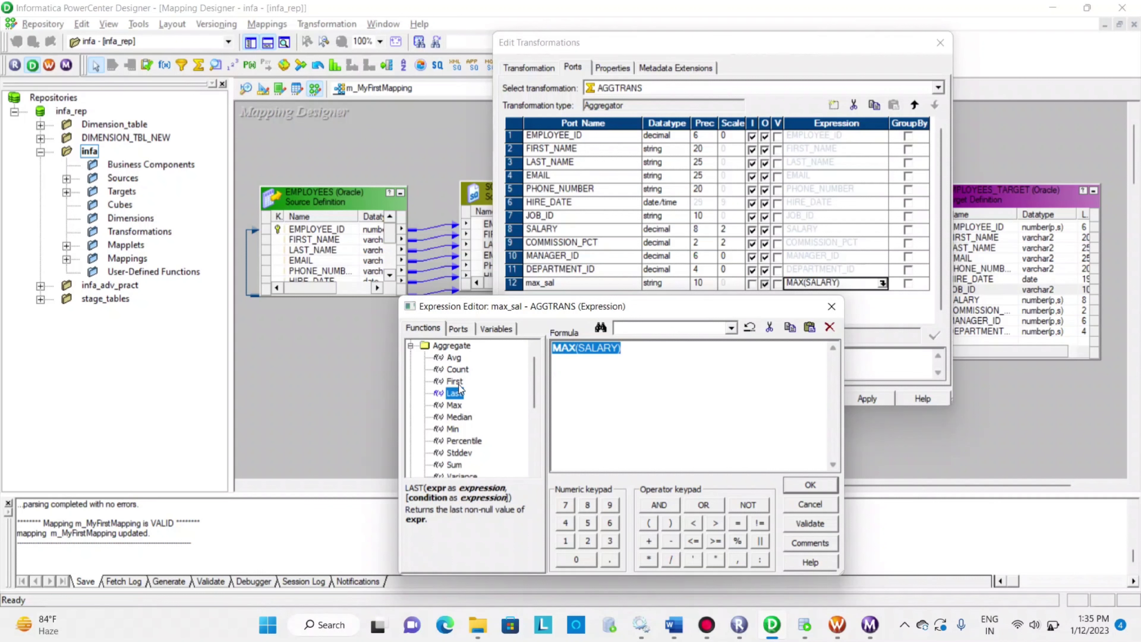
left_click(455, 381)
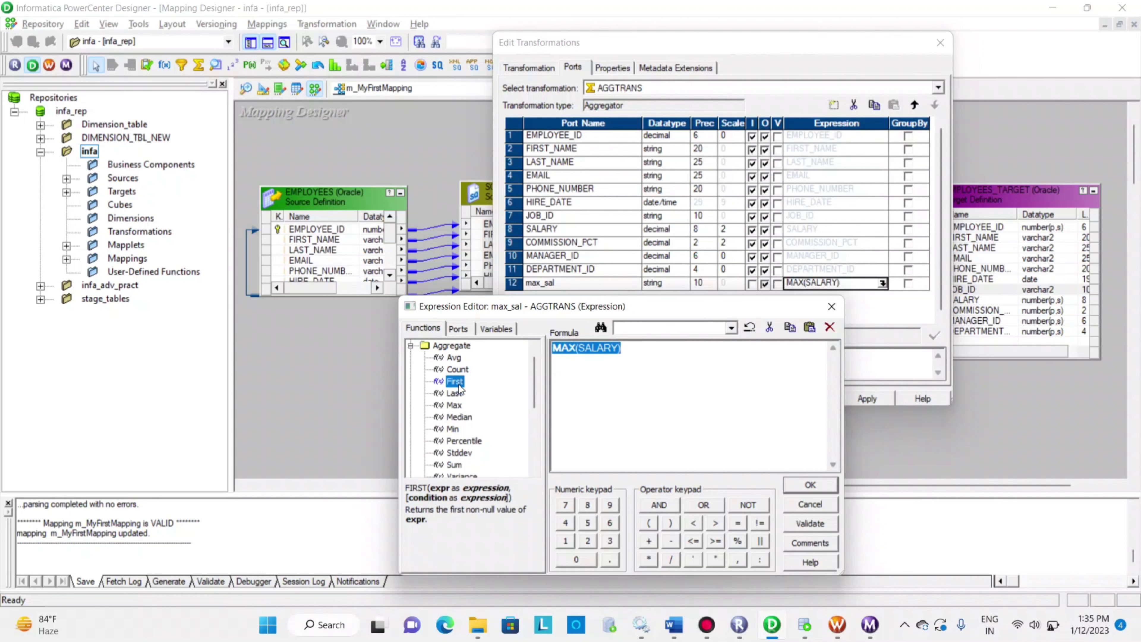
left_click(809, 505)
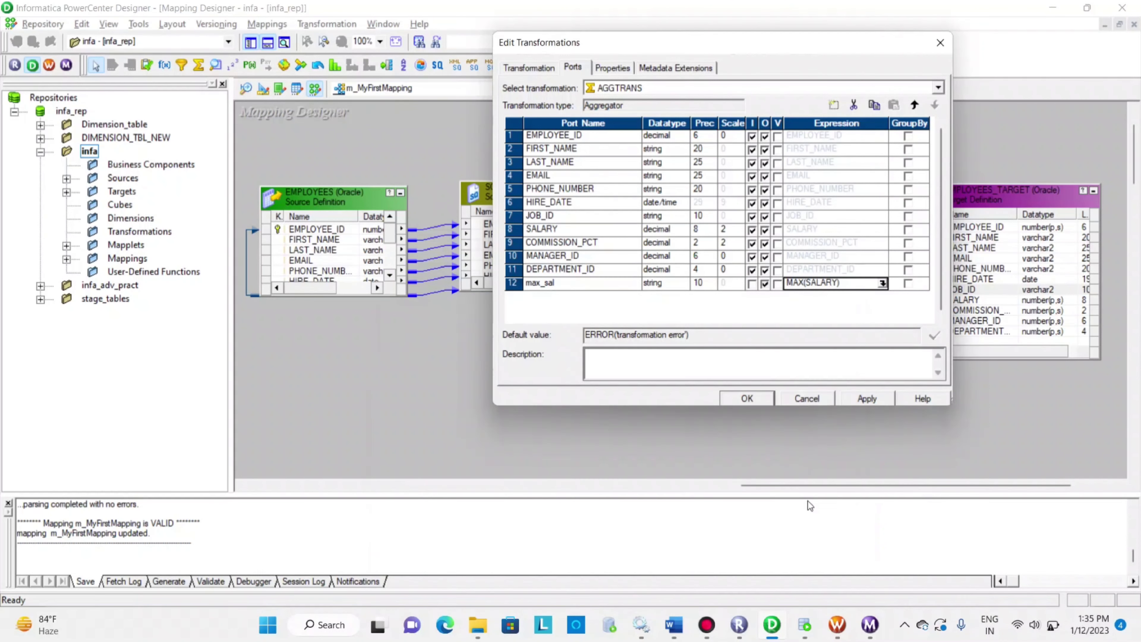
Discard the pending AGGTRANS edits and move the aggregator up level with the other objects in the mapping
left_click(812, 399)
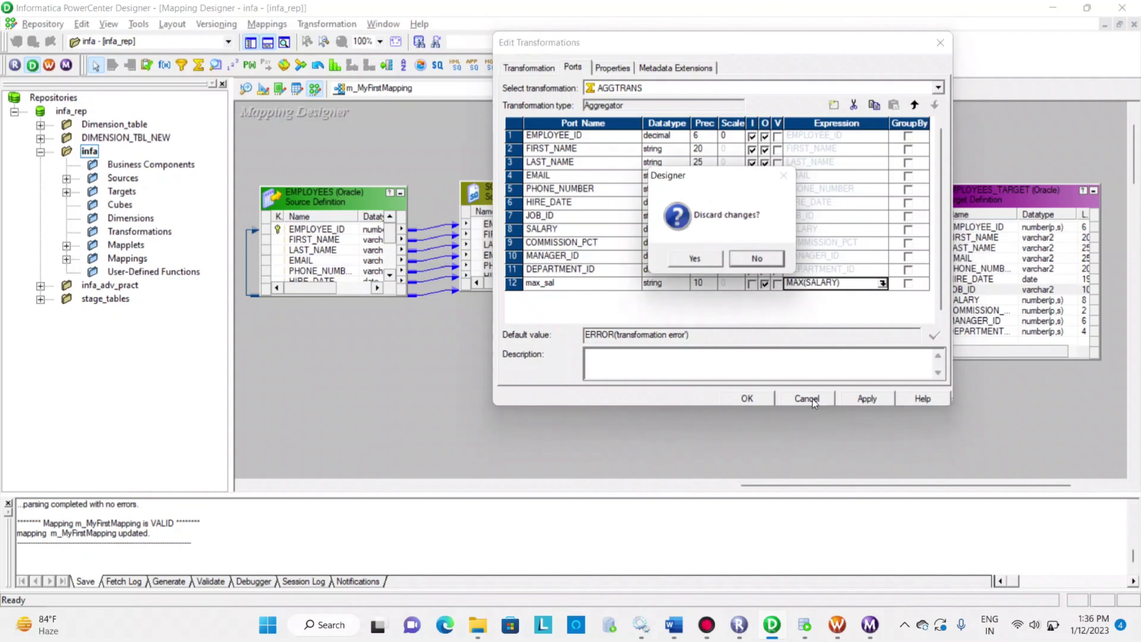
left_click(690, 262)
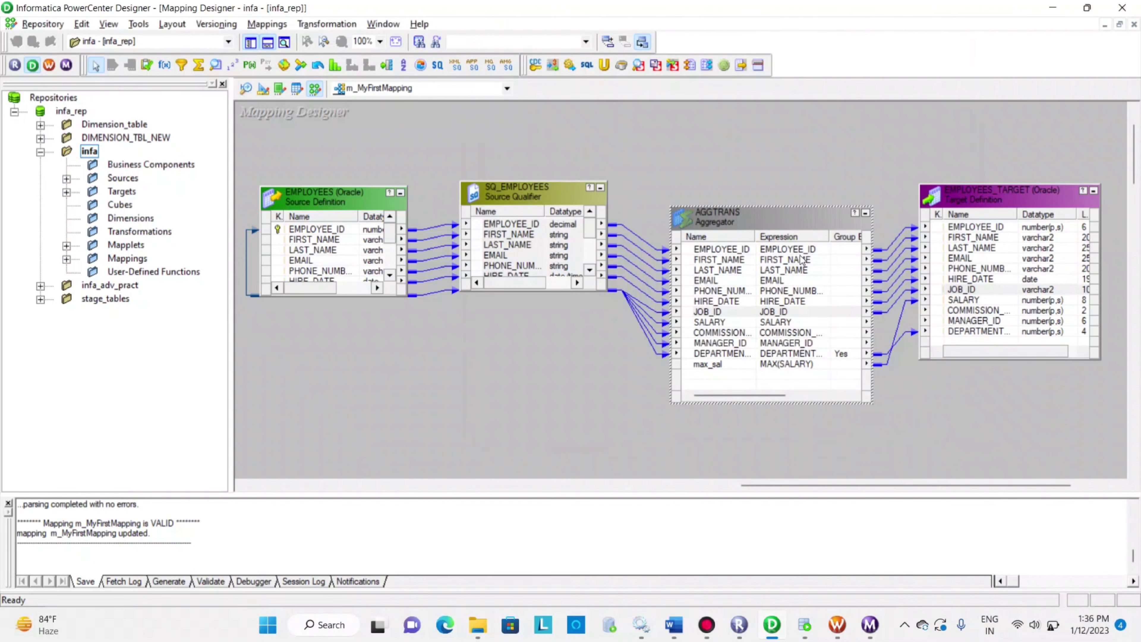
left_click_drag(759, 207, 739, 181)
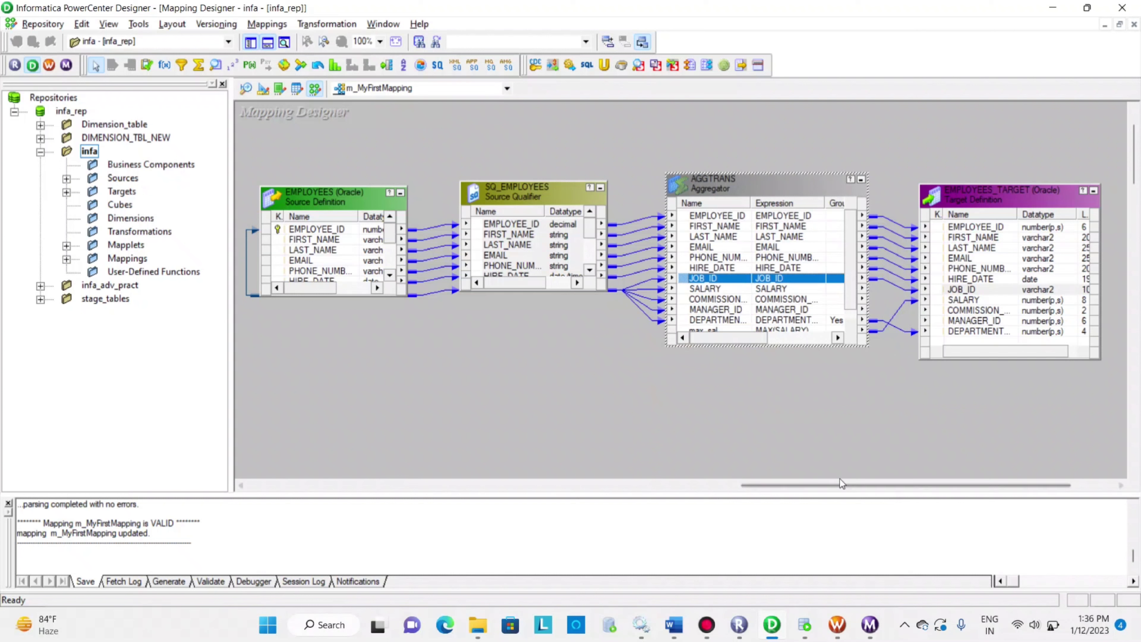
left_click(706, 626)
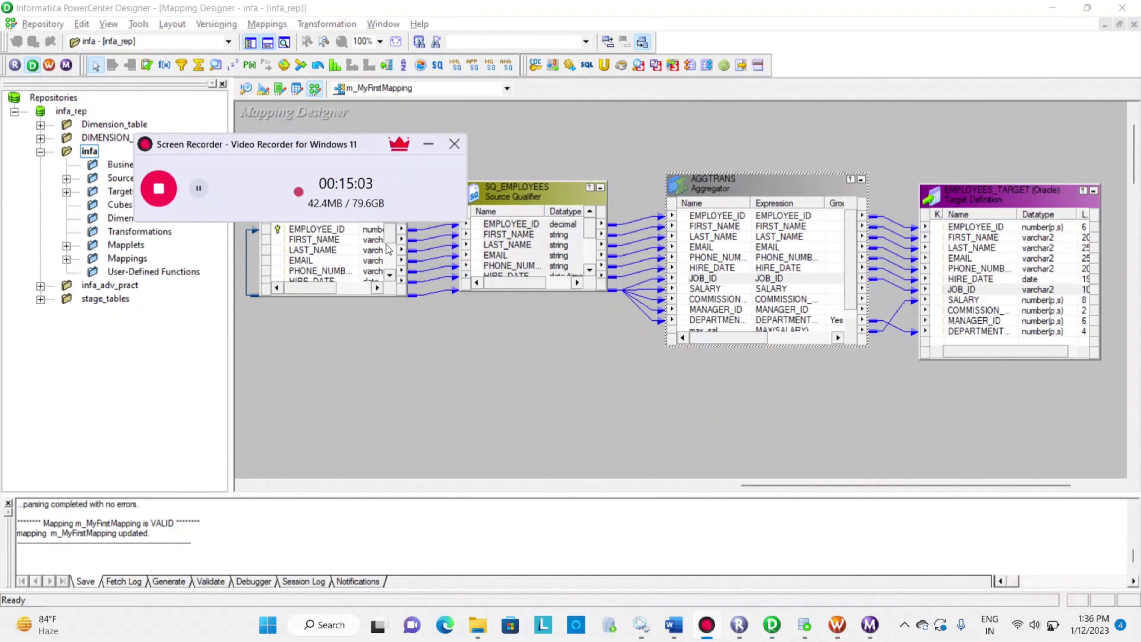